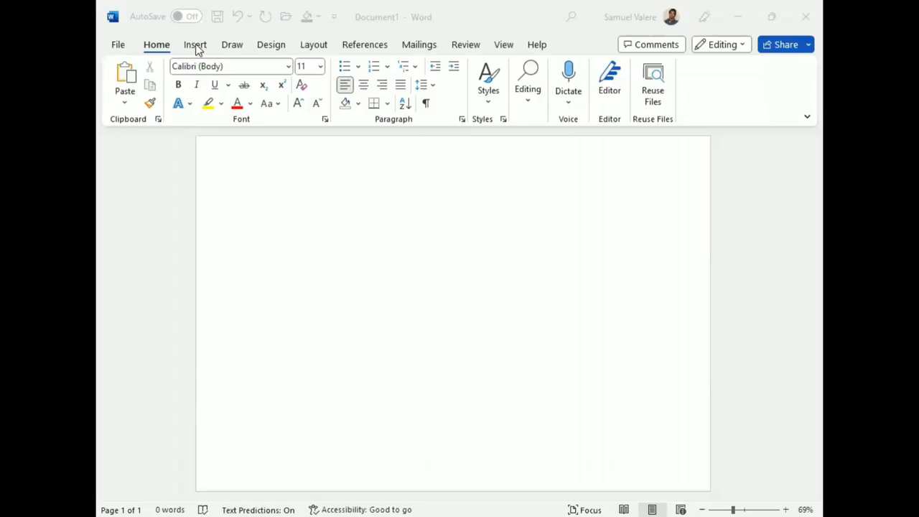
# Draw a hexagon and move it half off the left edge of the page
pyautogui.click(196, 46)
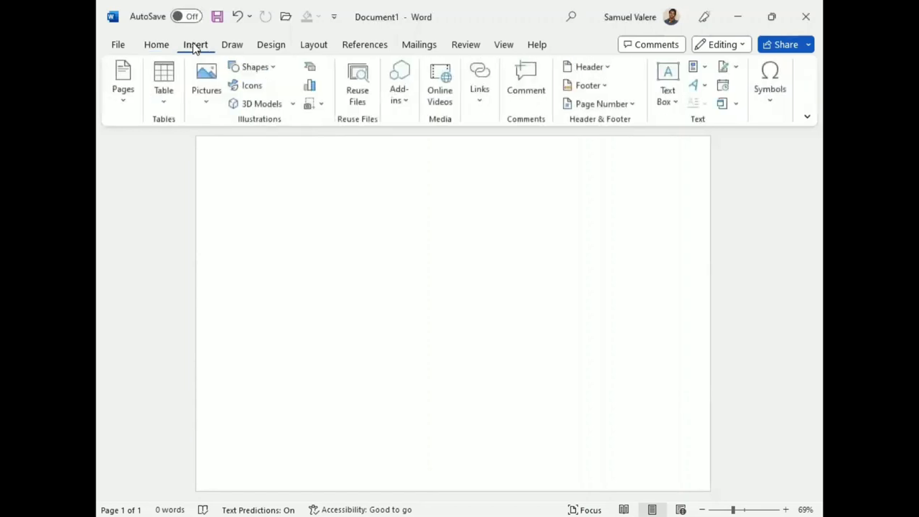
pyautogui.click(269, 70)
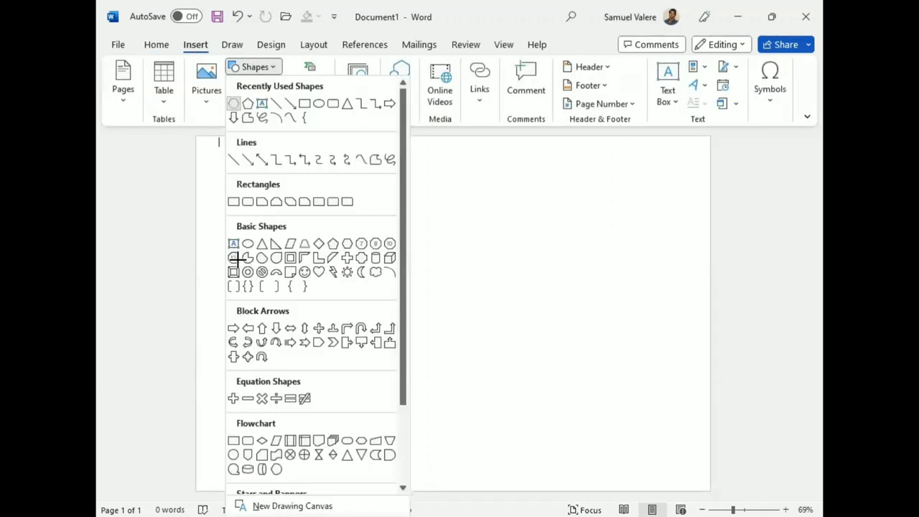
pyautogui.moveTo(221, 245); pyautogui.dragTo(372, 415)
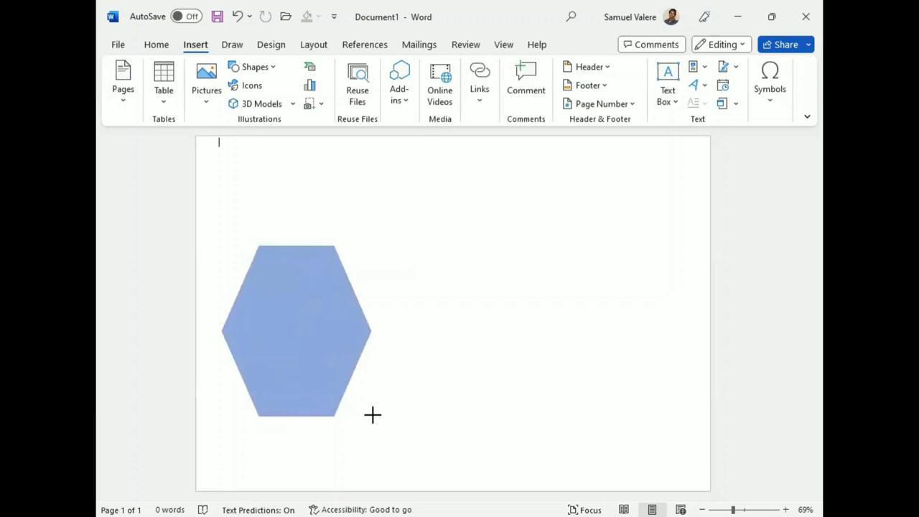
pyautogui.moveTo(333, 363)
pyautogui.mouseDown()
pyautogui.moveTo(234, 349)
pyautogui.moveTo(232, 337)
pyautogui.mouseUp()
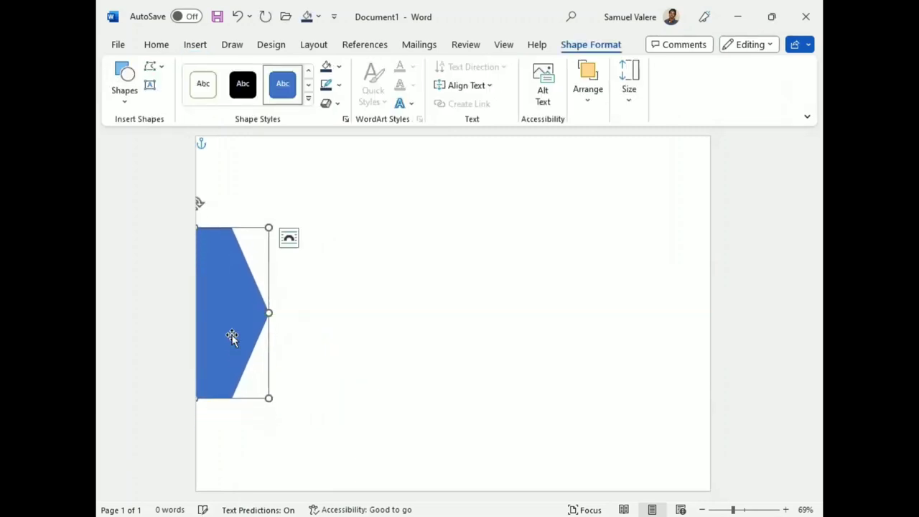
# Remove the hexagon's outline, fill it dark navy, and duplicate it
pyautogui.click(338, 85)
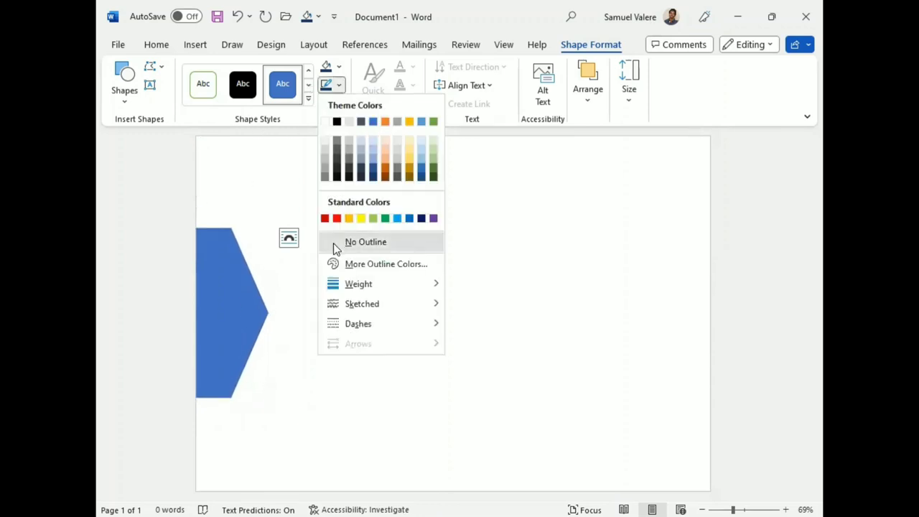
pyautogui.click(340, 68)
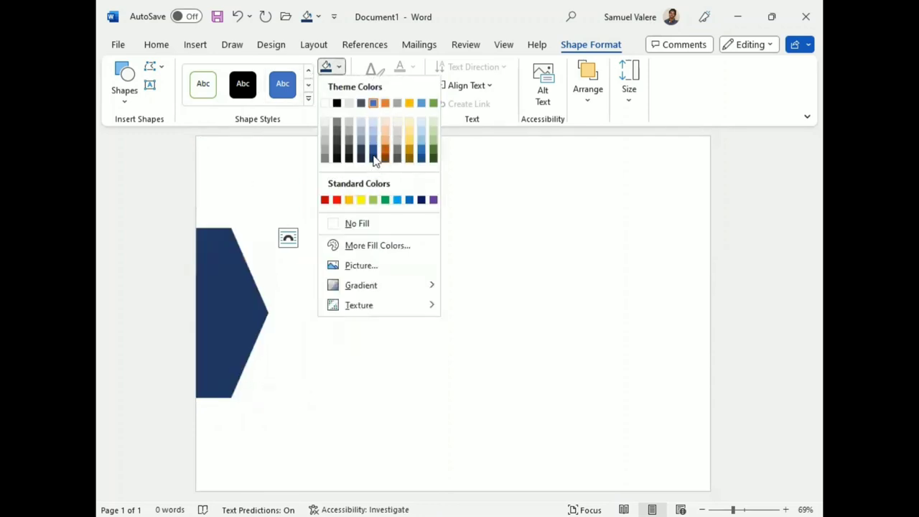
pyautogui.click(223, 329)
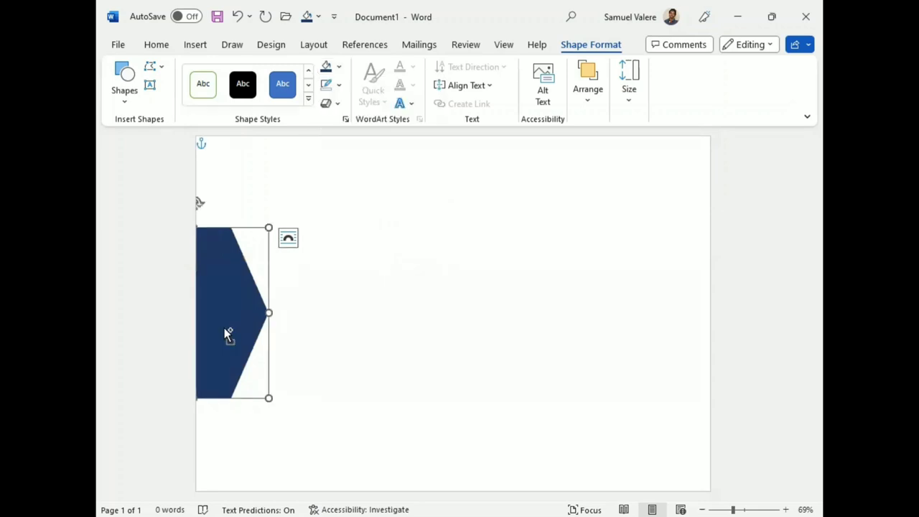
pyautogui.moveTo(224, 333)
pyautogui.mouseDown()
pyautogui.moveTo(234, 280)
pyautogui.moveTo(494, 281)
pyautogui.mouseUp()
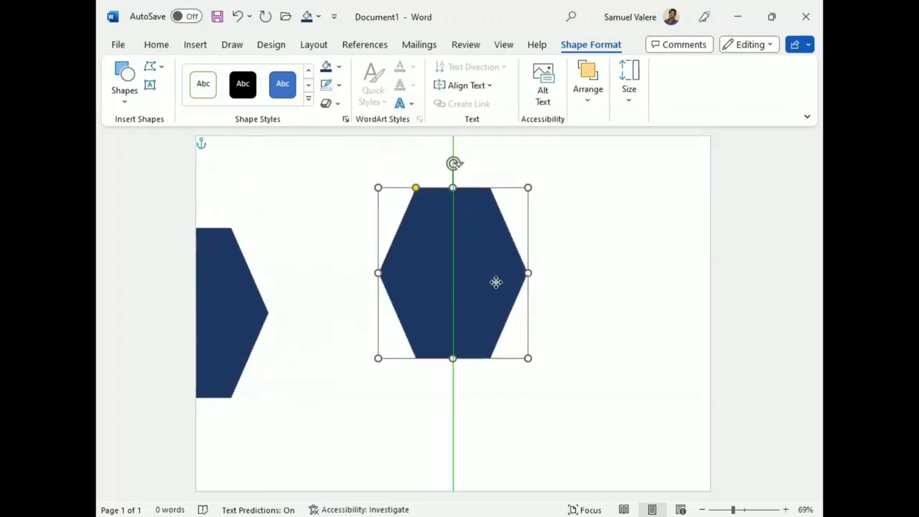
# Move the copied navy hexagon to the top-right corner and make it slightly taller
pyautogui.moveTo(452, 162); pyautogui.dragTo(400, 258)
pyautogui.hotkey('ctrl', 'z')
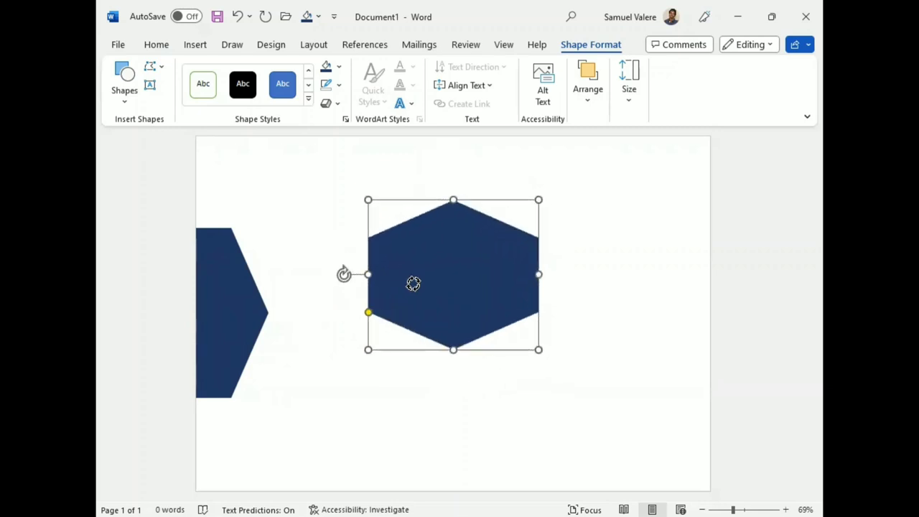
pyautogui.hotkey('ctrl', 'y')
pyautogui.hotkey('ctrl', 'z')
pyautogui.moveTo(511, 255)
pyautogui.mouseDown()
pyautogui.moveTo(597, 219)
pyautogui.moveTo(629, 186)
pyautogui.moveTo(630, 164)
pyautogui.moveTo(638, 181)
pyautogui.moveTo(621, 184)
pyautogui.moveTo(628, 175)
pyautogui.mouseUp()
pyautogui.moveTo(639, 247); pyautogui.dragTo(641, 268)
pyautogui.moveTo(639, 229); pyautogui.dragTo(637, 222)
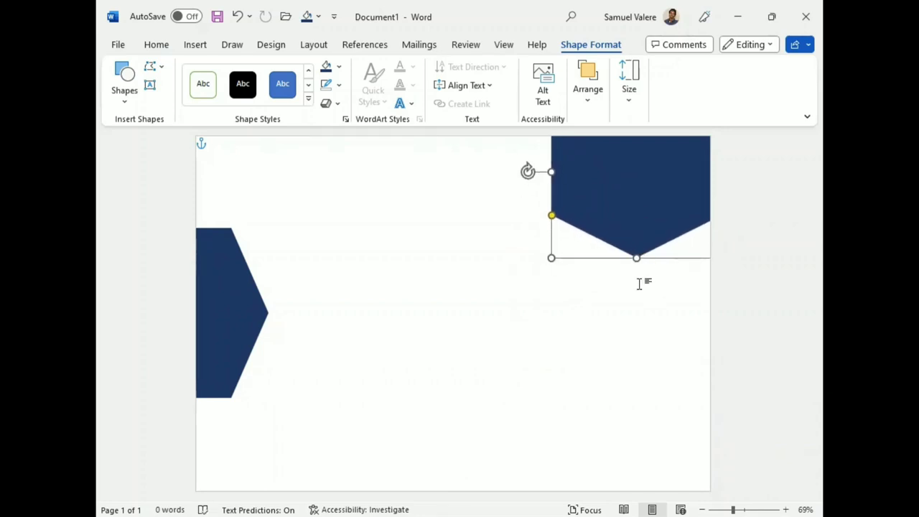
# Duplicate the top hexagon to the bottom-right corner, make it taller, and tilt it clockwise
pyautogui.moveTo(642, 201)
pyautogui.mouseDown()
pyautogui.moveTo(618, 384)
pyautogui.moveTo(660, 486)
pyautogui.mouseUp()
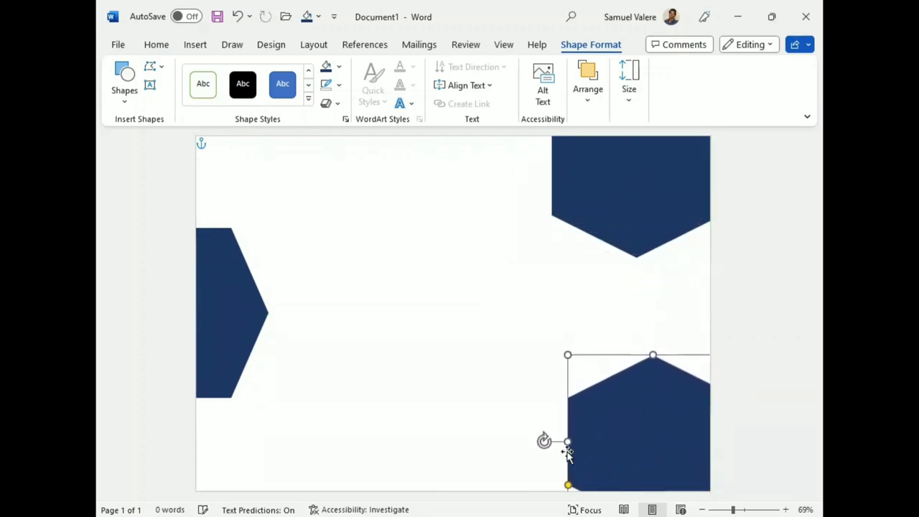
pyautogui.moveTo(567, 354); pyautogui.dragTo(567, 341)
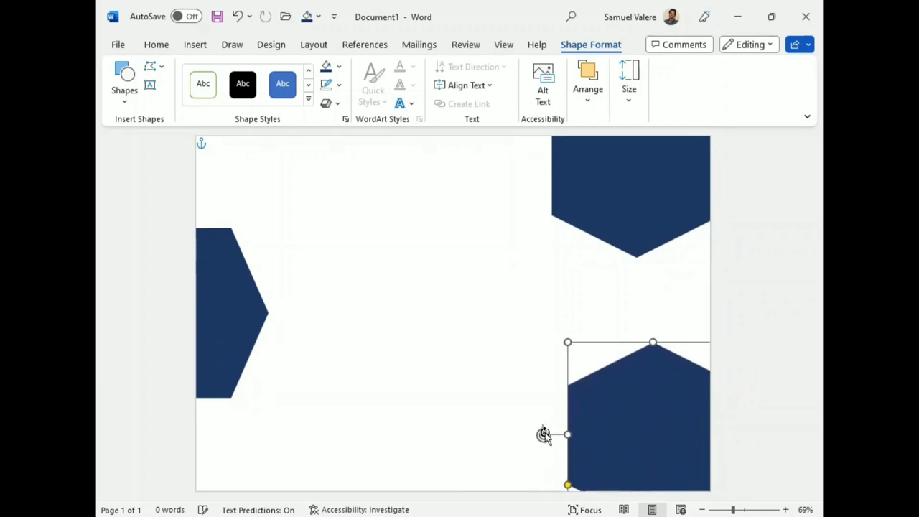
pyautogui.moveTo(544, 435)
pyautogui.mouseDown()
pyautogui.moveTo(549, 403)
pyautogui.moveTo(600, 449)
pyautogui.moveTo(574, 432)
pyautogui.moveTo(640, 441)
pyautogui.mouseUp()
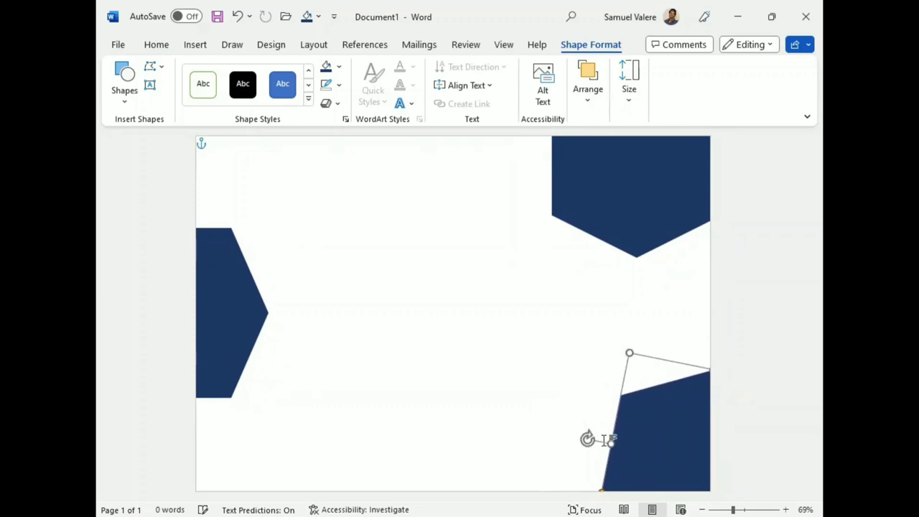
pyautogui.moveTo(629, 352); pyautogui.dragTo(624, 348)
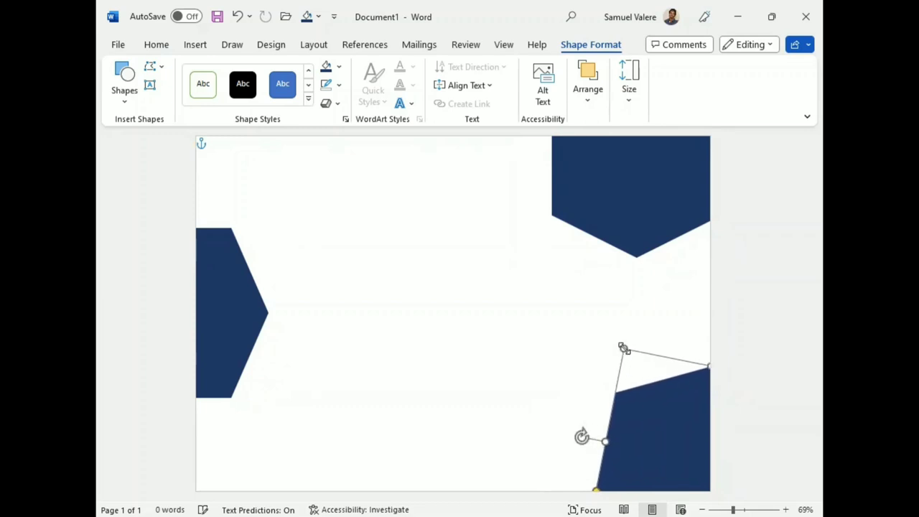
pyautogui.moveTo(649, 416); pyautogui.dragTo(650, 420)
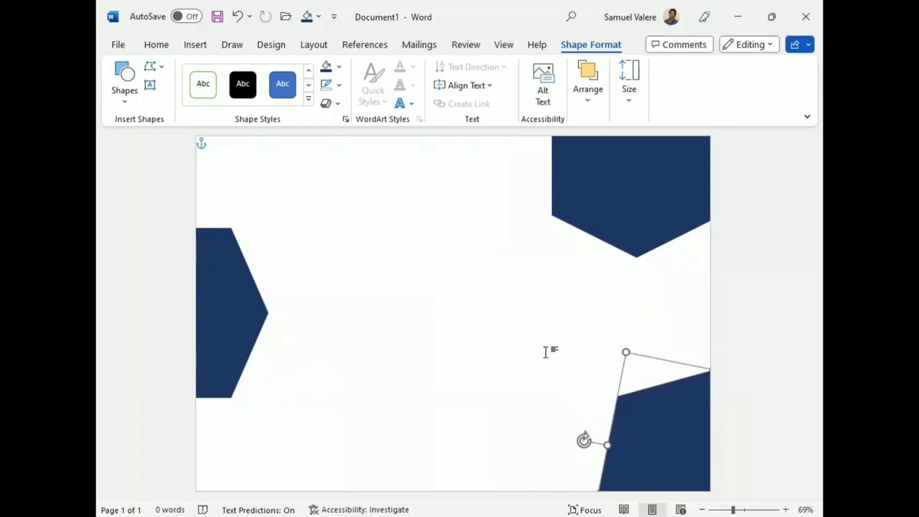
# Copy the bottom-right hexagon up and left, then tilt the new copy
pyautogui.click(617, 224)
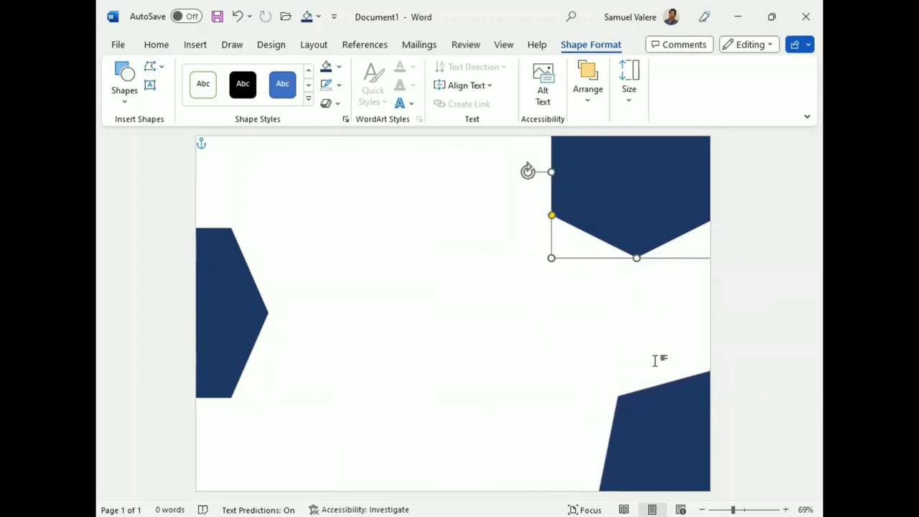
pyautogui.click(656, 440)
pyautogui.moveTo(655, 440)
pyautogui.mouseDown()
pyautogui.moveTo(664, 396)
pyautogui.moveTo(594, 339)
pyautogui.moveTo(515, 328)
pyautogui.mouseUp()
pyautogui.moveTo(435, 336)
pyautogui.mouseDown()
pyautogui.moveTo(504, 263)
pyautogui.moveTo(546, 245)
pyautogui.mouseUp()
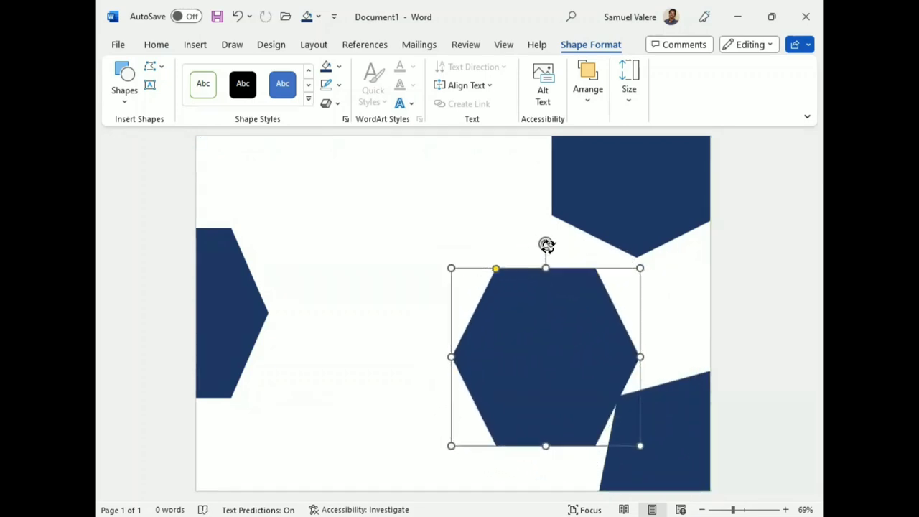
# Straighten the middle hexagon, remove its fill, and outline it dark blue at 2¼ pt against the right edge
pyautogui.moveTo(529, 355); pyautogui.dragTo(549, 300)
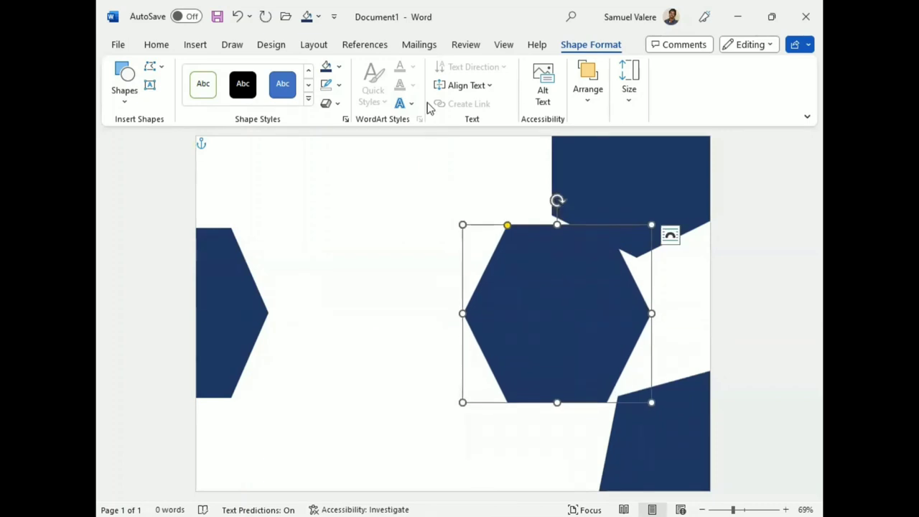
pyautogui.click(338, 66)
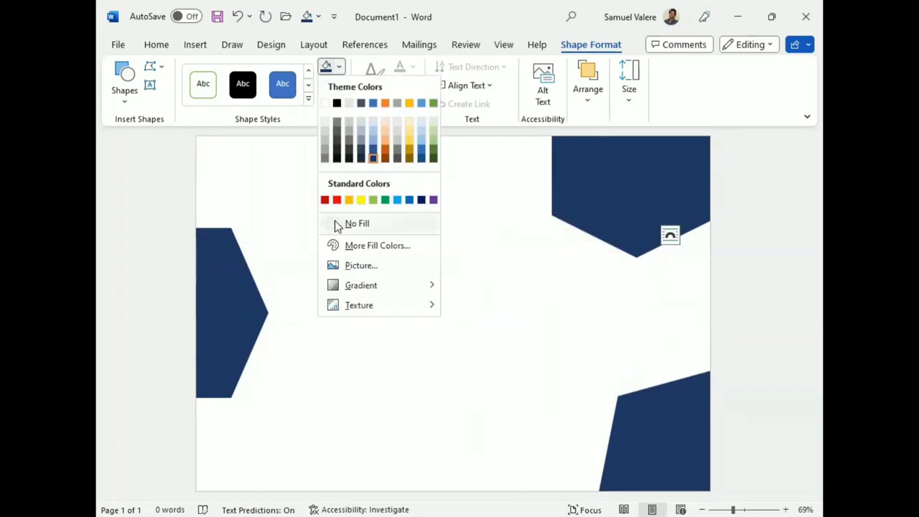
pyautogui.click(337, 224)
pyautogui.click(338, 85)
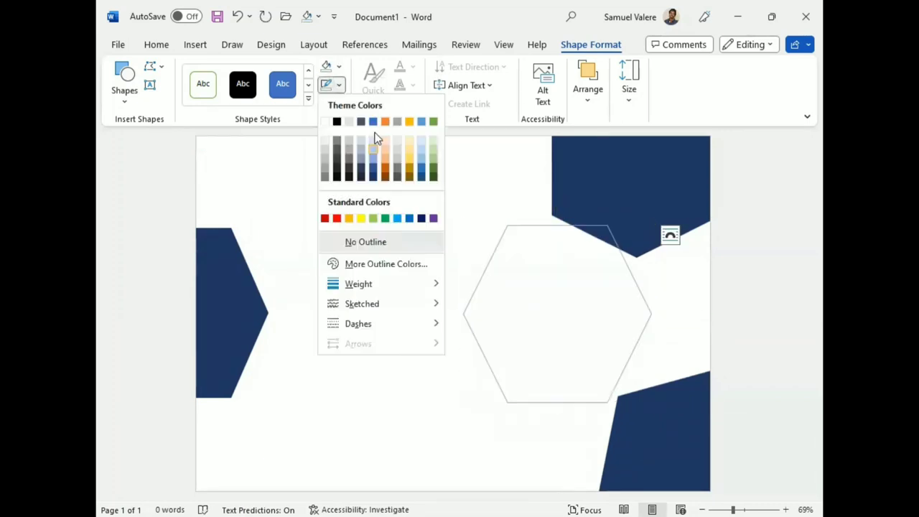
pyautogui.click(338, 85)
pyautogui.click(339, 85)
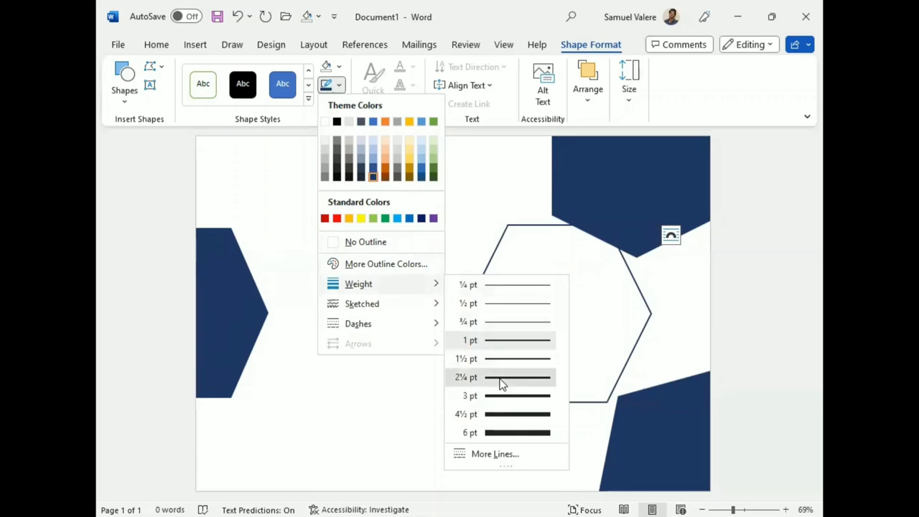
pyautogui.click(501, 380)
pyautogui.moveTo(466, 305)
pyautogui.mouseDown()
pyautogui.moveTo(579, 284)
pyautogui.moveTo(584, 299)
pyautogui.moveTo(584, 287)
pyautogui.mouseUp()
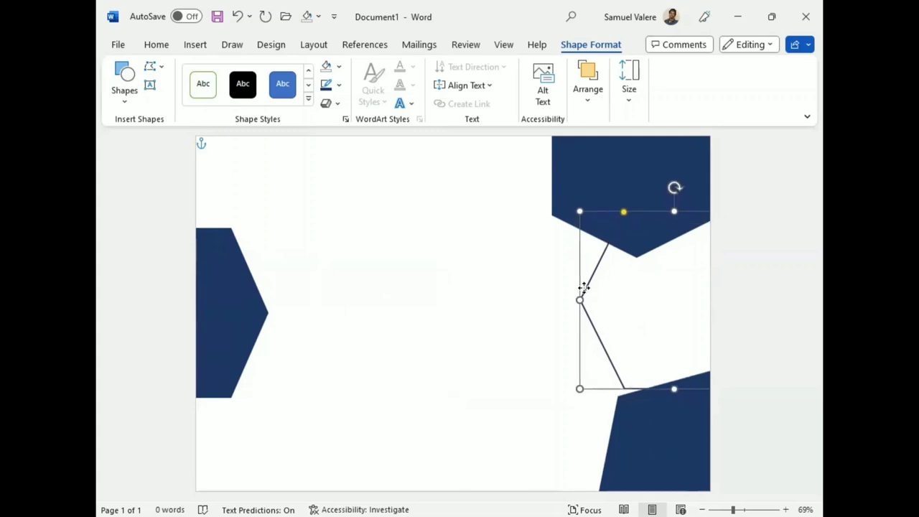
# Send the outlined hexagon behind the solid ones, move it up, and tilt it slightly
pyautogui.click(590, 90)
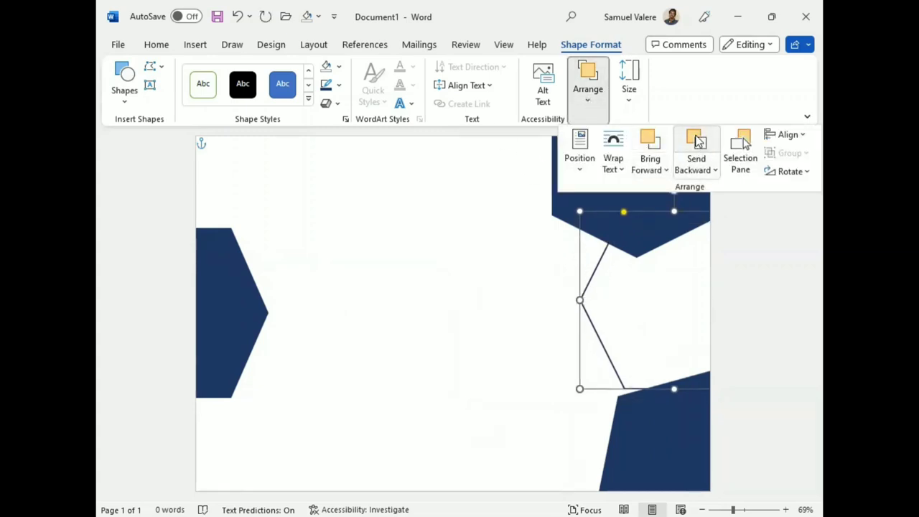
pyautogui.click(716, 171)
pyautogui.click(722, 210)
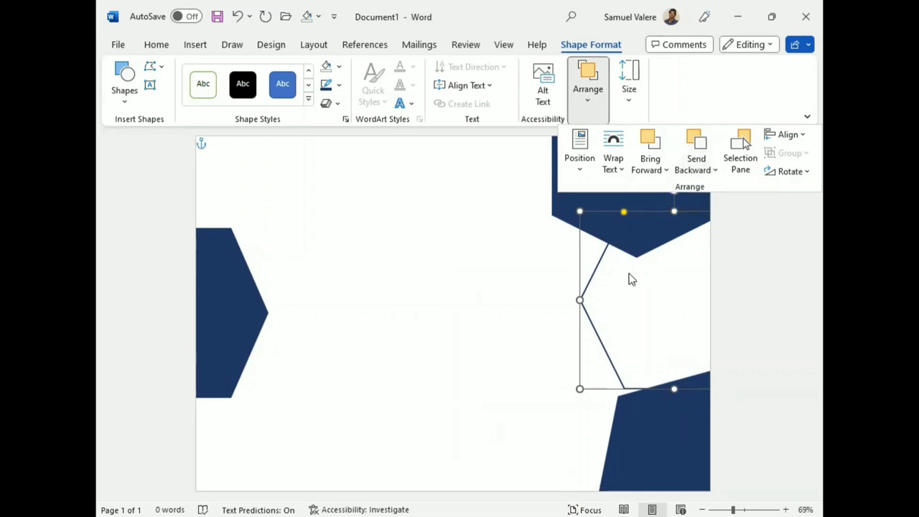
pyautogui.click(596, 260)
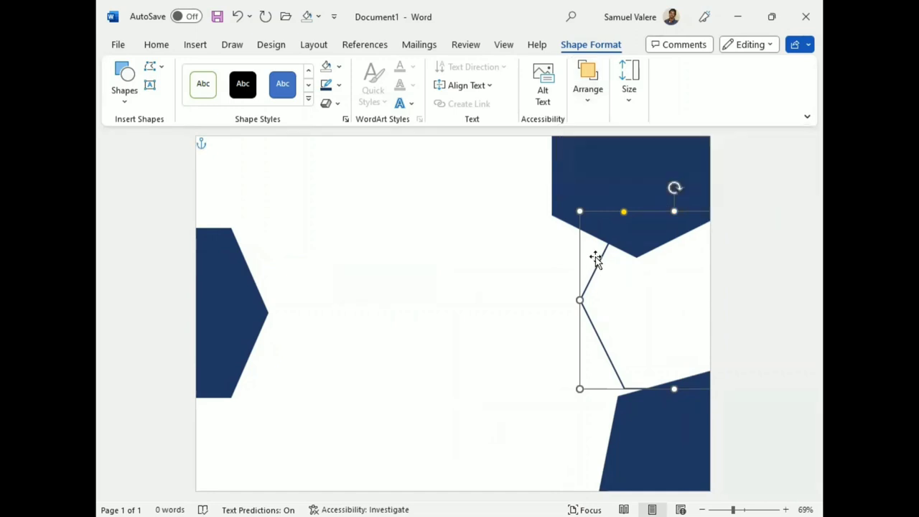
pyautogui.moveTo(596, 275); pyautogui.dragTo(593, 256)
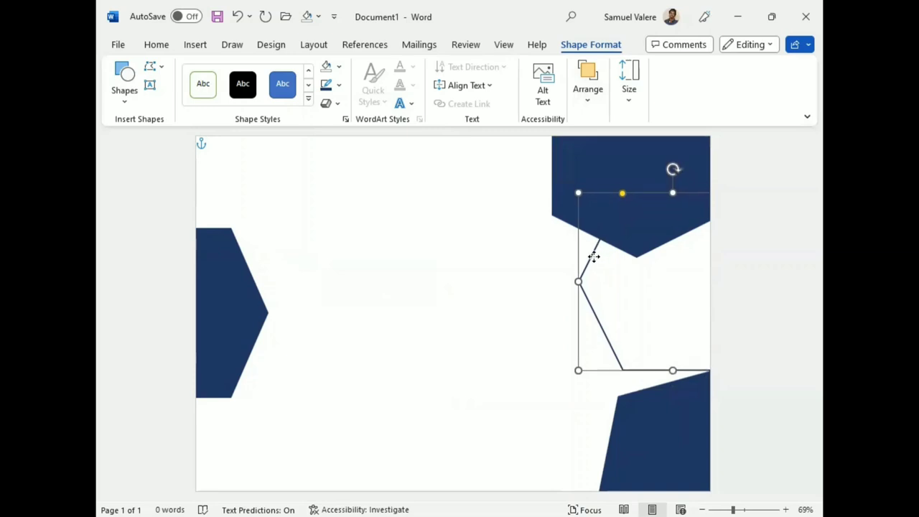
pyautogui.moveTo(671, 170); pyautogui.dragTo(664, 171)
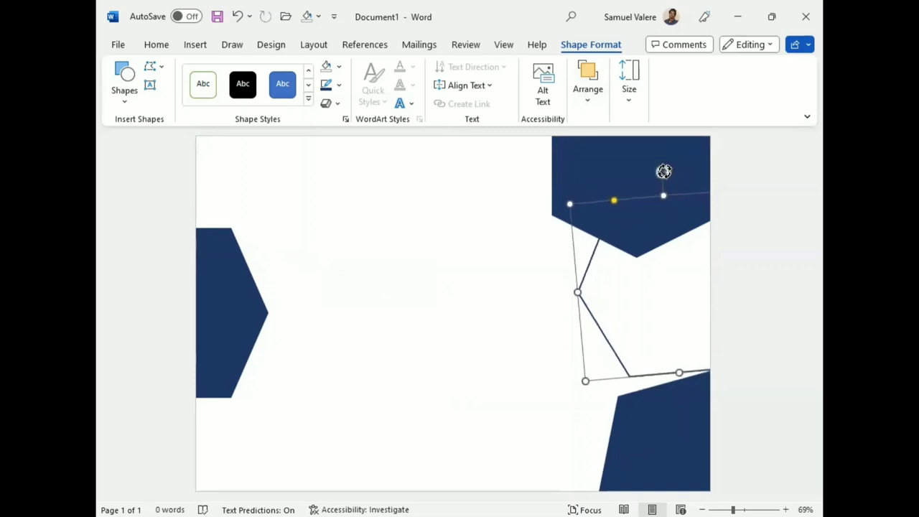
# Adjust the bottom-right navy hexagon's position and tilt
pyautogui.click(665, 427)
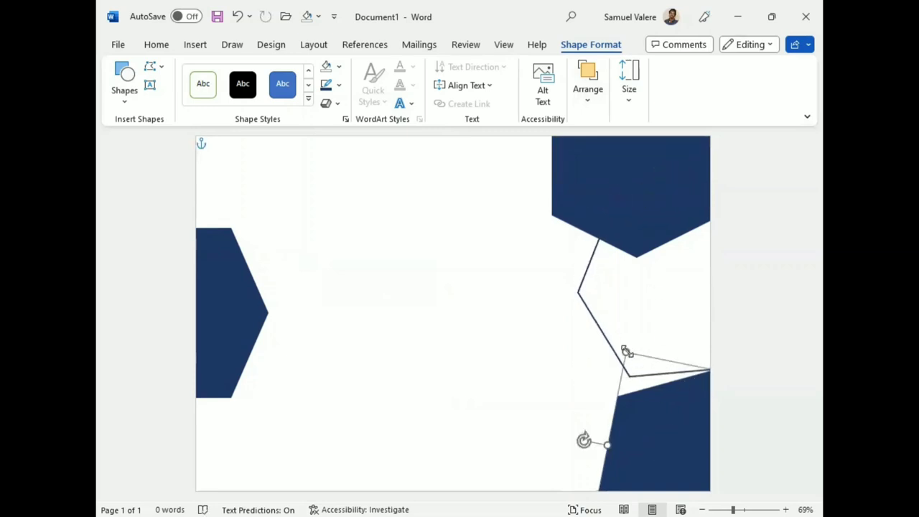
pyautogui.moveTo(627, 352); pyautogui.dragTo(627, 368)
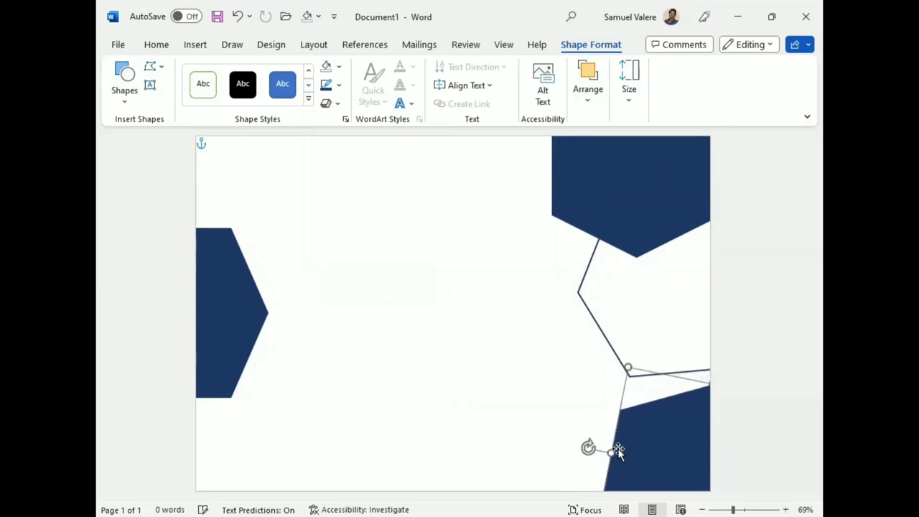
pyautogui.moveTo(588, 450); pyautogui.dragTo(590, 445)
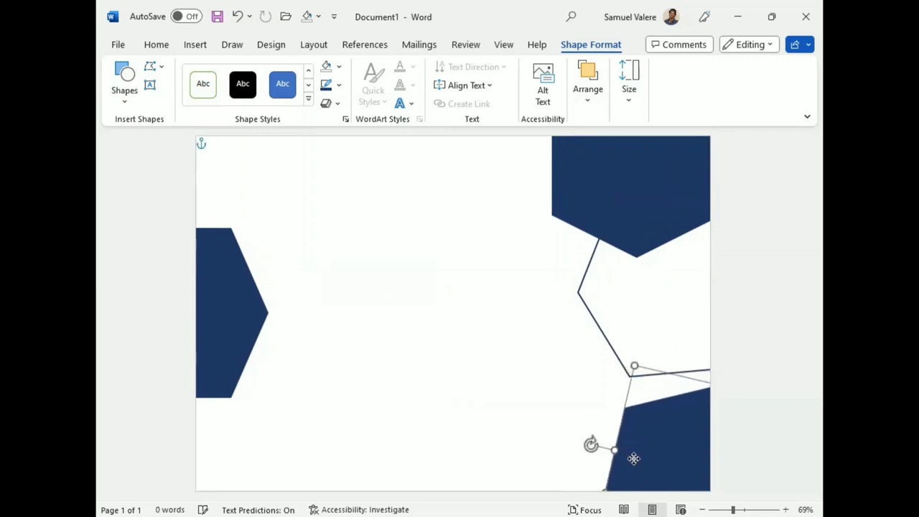
# Enlarge the outlined hexagon, level it upright, and nudge it left and down
pyautogui.click(595, 320)
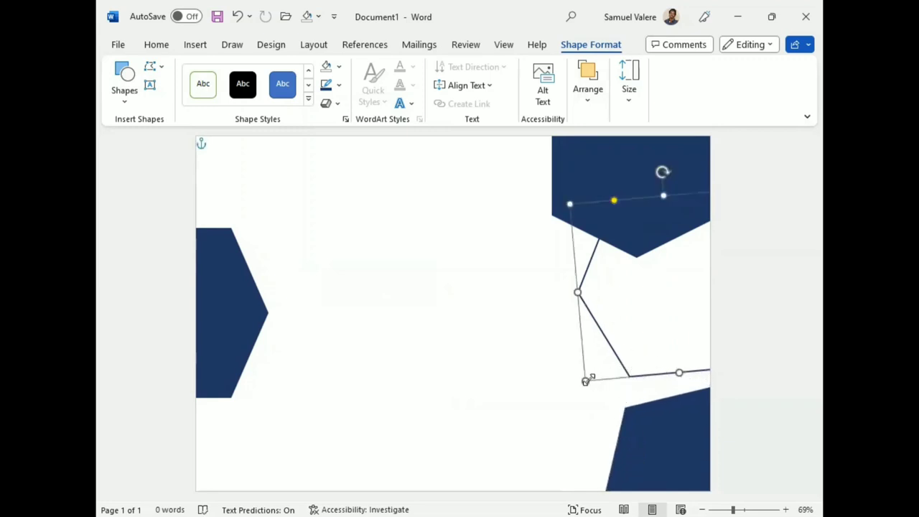
pyautogui.moveTo(585, 380); pyautogui.dragTo(599, 370)
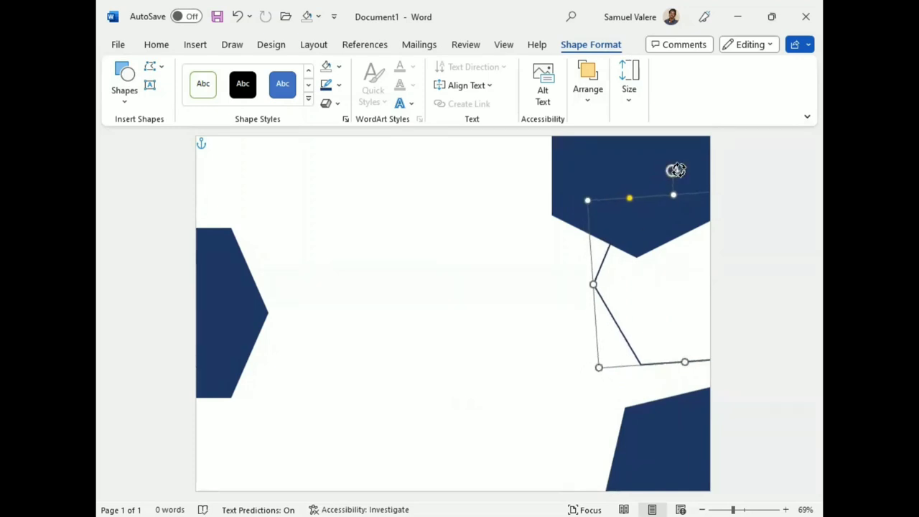
pyautogui.moveTo(672, 171); pyautogui.dragTo(680, 172)
pyautogui.press('Left')
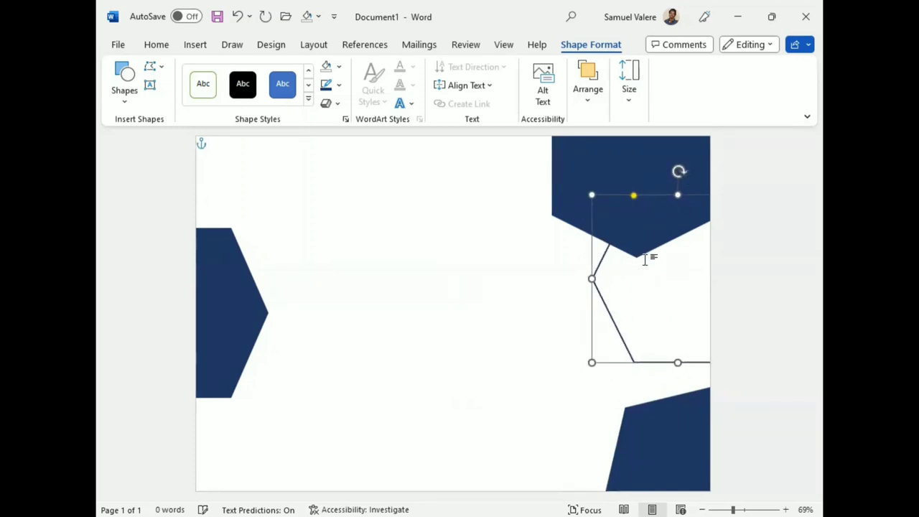
pyautogui.press('Down')
pyautogui.press('Left')
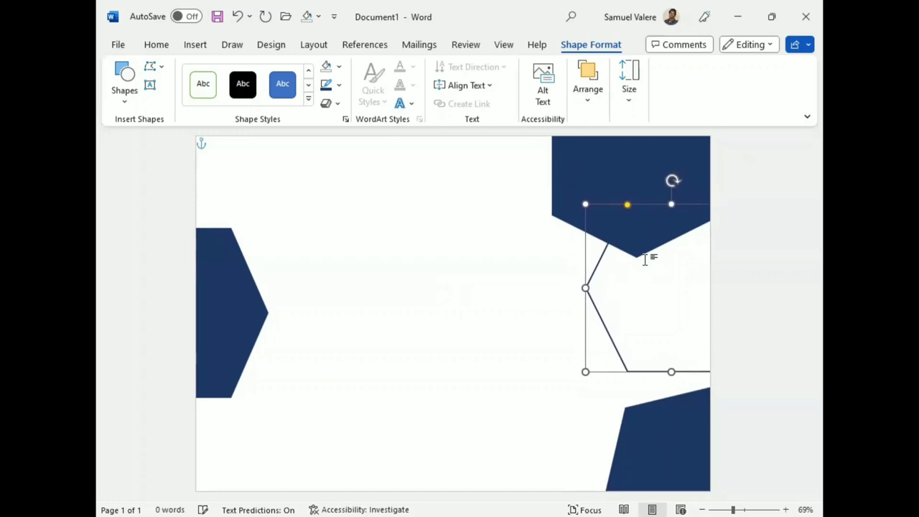
pyautogui.press('Left')
pyautogui.press('Left')
pyautogui.press('Down')
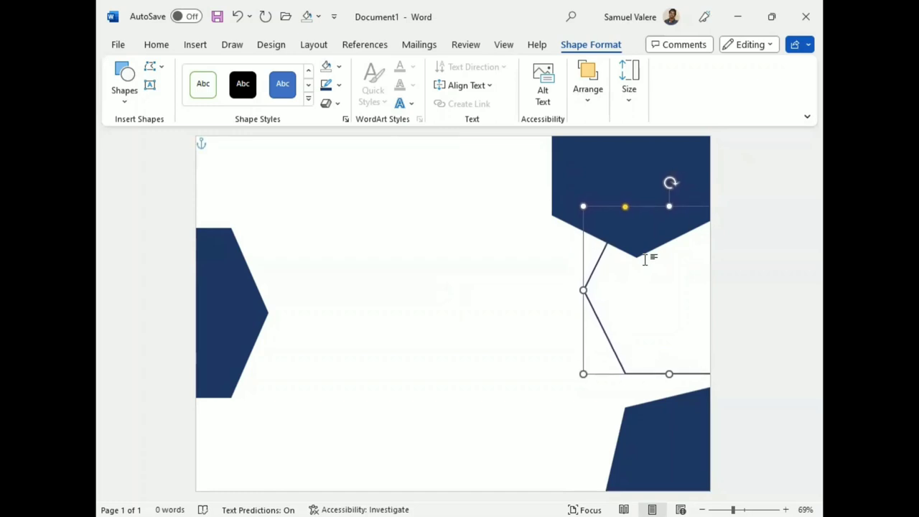
pyautogui.click(622, 180)
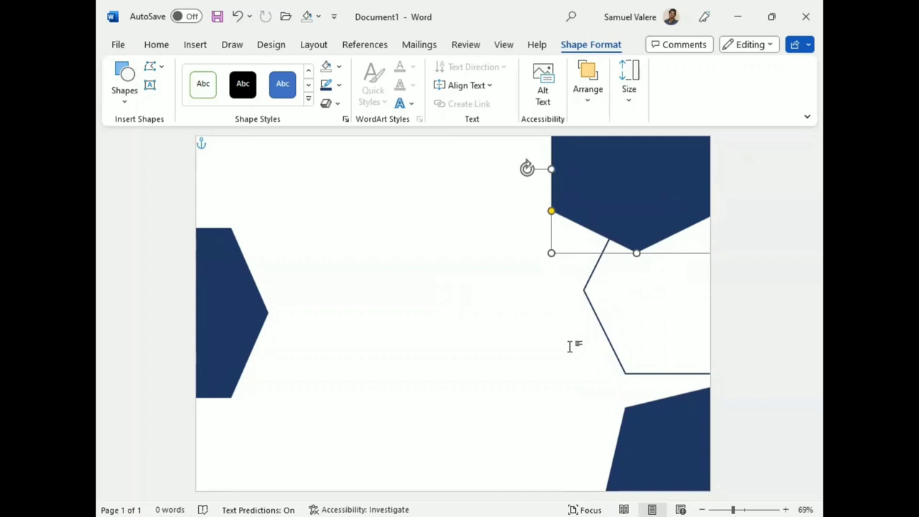
# Copy the outlined hexagon, shrink it, and place it on the left edge below the navy hexagon
pyautogui.click(587, 300)
pyautogui.moveTo(587, 297)
pyautogui.mouseDown()
pyautogui.moveTo(590, 307)
pyautogui.moveTo(354, 402)
pyautogui.moveTo(239, 424)
pyautogui.mouseUp()
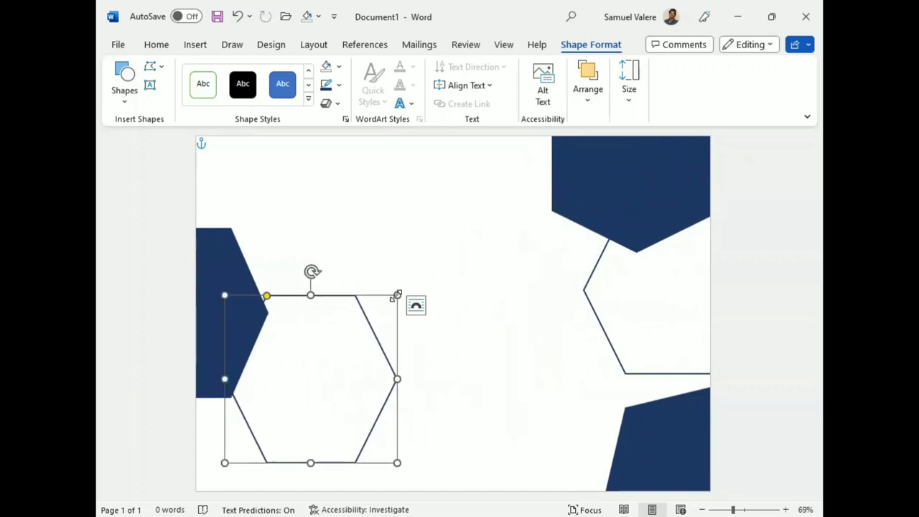
pyautogui.moveTo(397, 294)
pyautogui.mouseDown()
pyautogui.moveTo(355, 330)
pyautogui.moveTo(257, 363)
pyautogui.mouseUp()
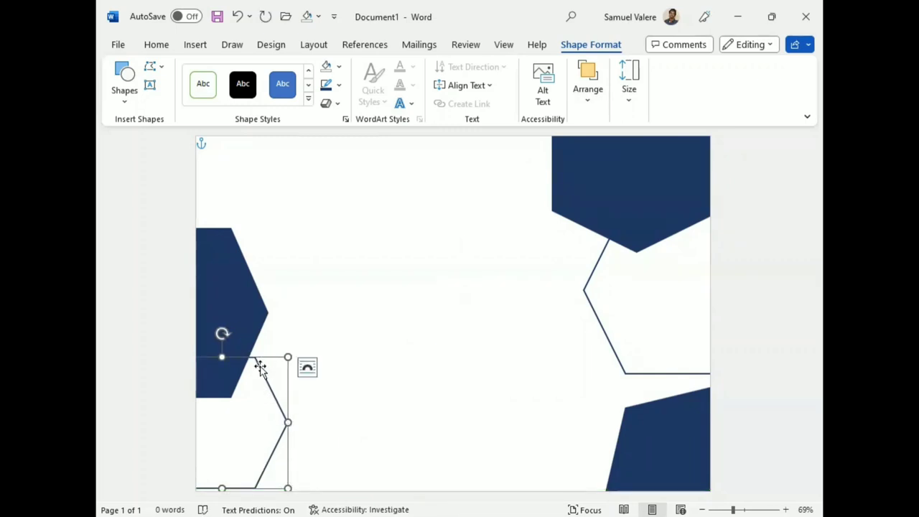
pyautogui.moveTo(255, 359); pyautogui.dragTo(244, 359)
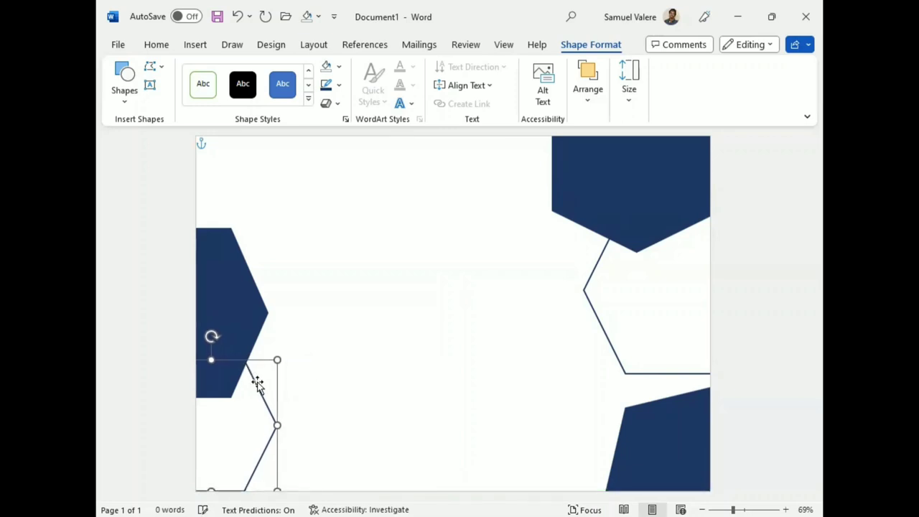
pyautogui.moveTo(257, 384); pyautogui.dragTo(268, 373)
# Place another outlined hexagon, shrunk small, in the top-left corner
pyautogui.moveTo(238, 472)
pyautogui.mouseDown()
pyautogui.moveTo(238, 328)
pyautogui.moveTo(273, 314)
pyautogui.mouseUp()
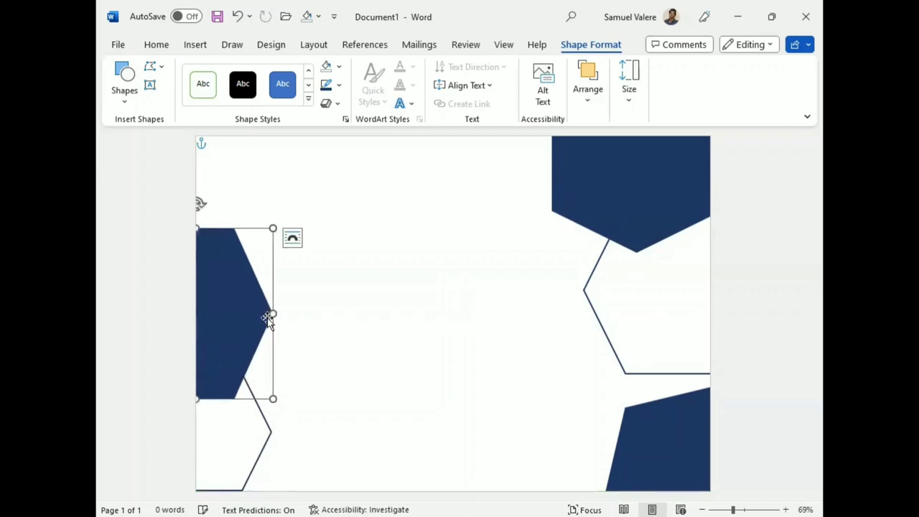
pyautogui.moveTo(269, 435); pyautogui.dragTo(271, 392)
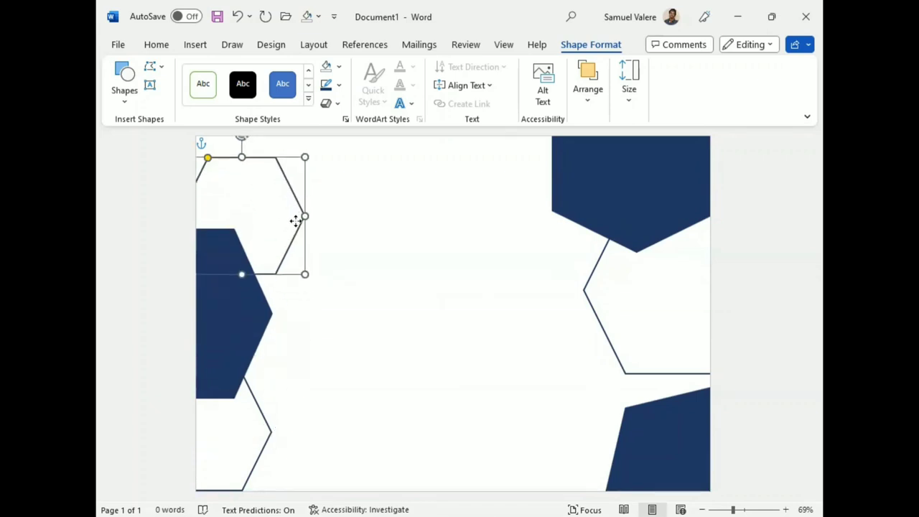
pyautogui.moveTo(265, 401); pyautogui.dragTo(293, 216)
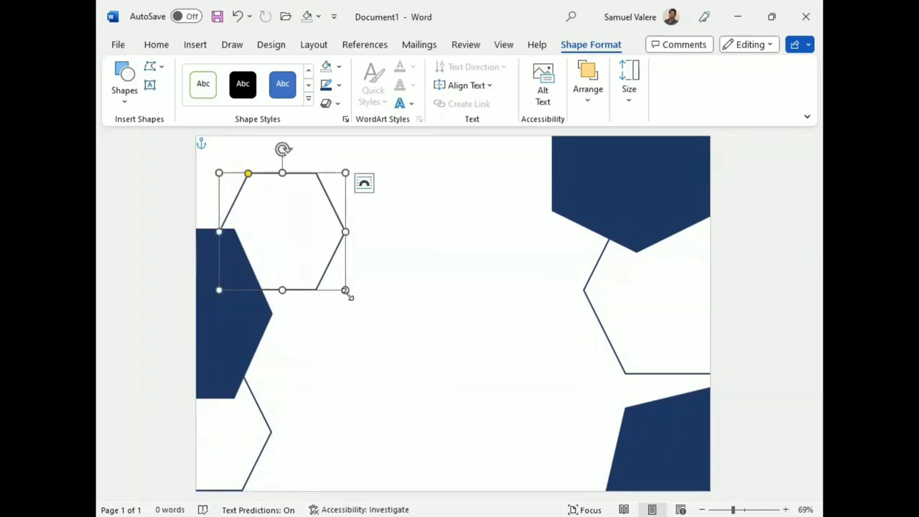
pyautogui.moveTo(345, 290); pyautogui.dragTo(223, 195)
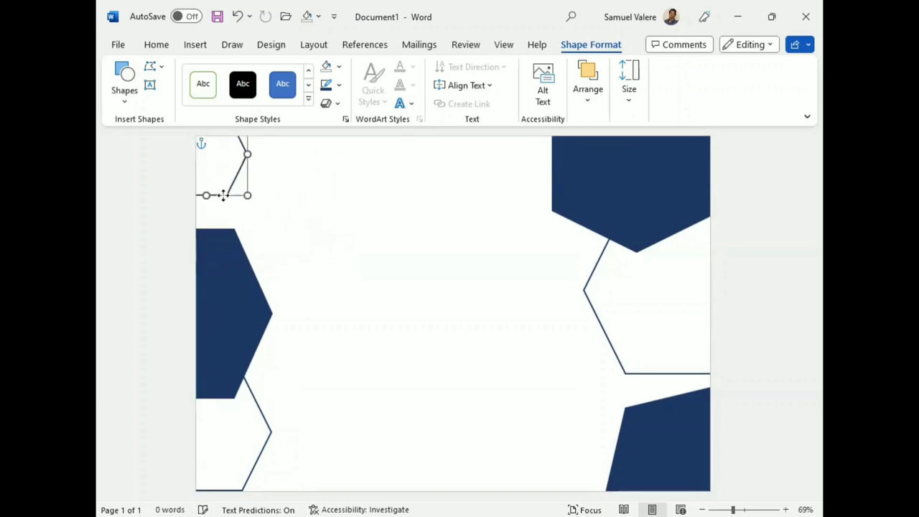
pyautogui.moveTo(223, 196)
pyautogui.mouseDown()
pyautogui.moveTo(235, 214)
pyautogui.moveTo(245, 205)
pyautogui.moveTo(242, 222)
pyautogui.moveTo(318, 250)
pyautogui.moveTo(262, 221)
pyautogui.moveTo(215, 219)
pyautogui.mouseUp()
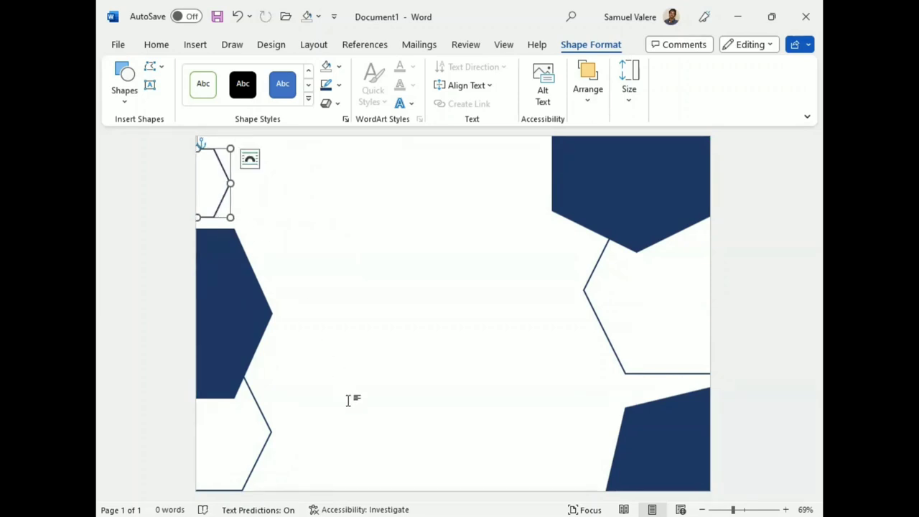
pyautogui.click(245, 332)
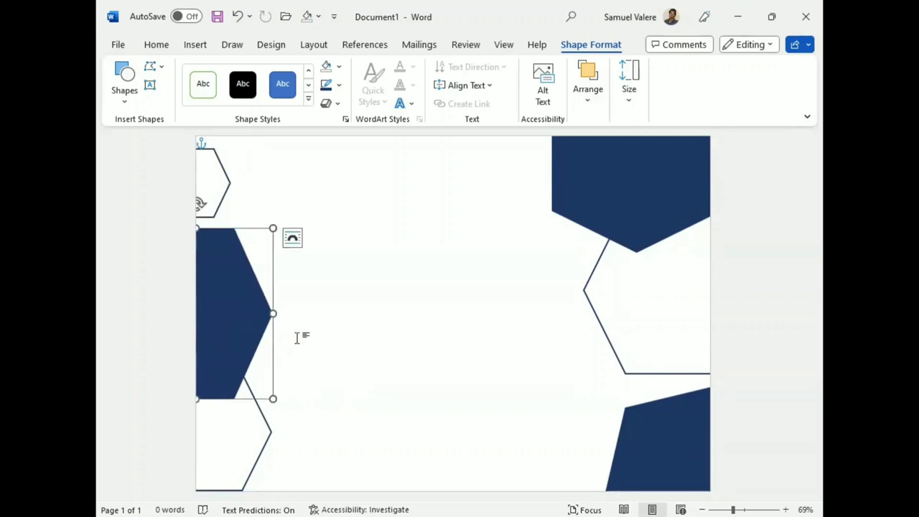
# Duplicate the left navy hexagon and shrink the copy over the left edge
pyautogui.moveTo(297, 334)
pyautogui.mouseDown()
pyautogui.moveTo(382, 261)
pyautogui.moveTo(477, 241)
pyautogui.mouseUp()
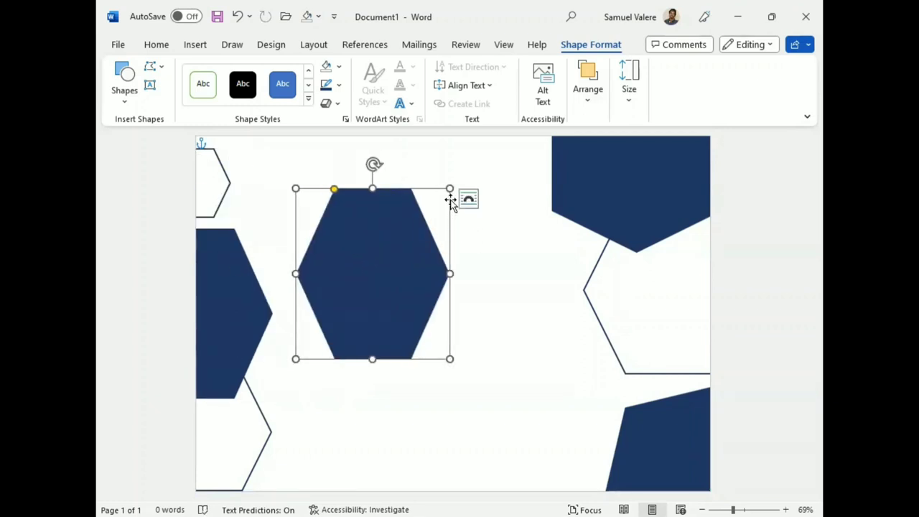
pyautogui.moveTo(434, 207)
pyautogui.mouseDown()
pyautogui.moveTo(412, 254)
pyautogui.moveTo(378, 266)
pyautogui.moveTo(347, 316)
pyautogui.moveTo(207, 314)
pyautogui.mouseUp()
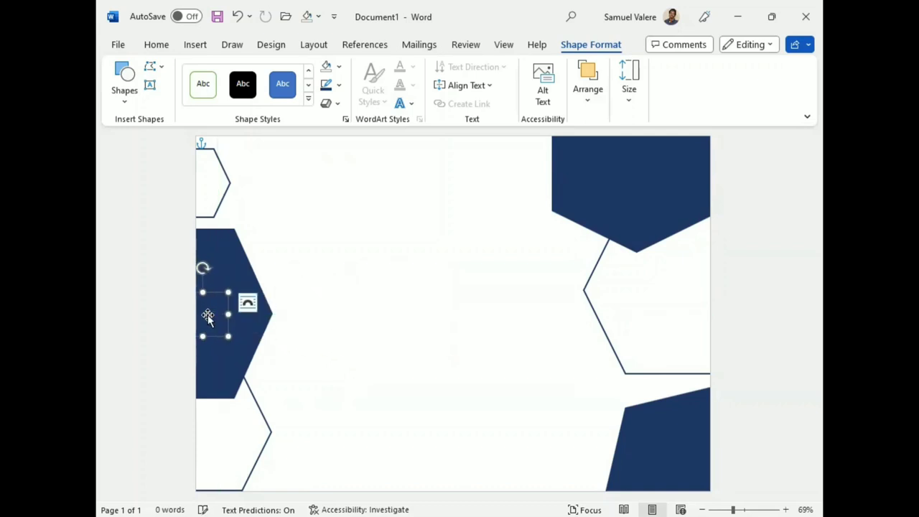
# Make the small hexagon white with no outline, shifted slightly left into the navy hexagon
pyautogui.click(339, 85)
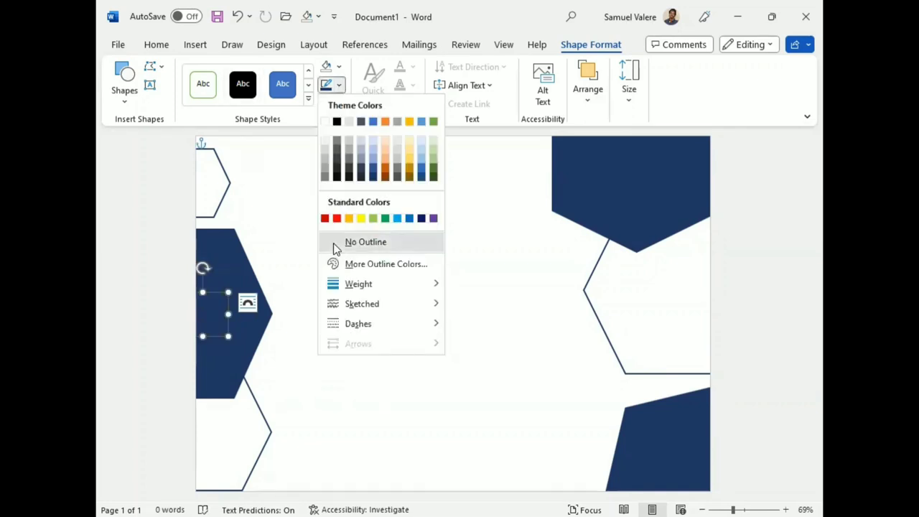
pyautogui.click(335, 243)
pyautogui.click(340, 67)
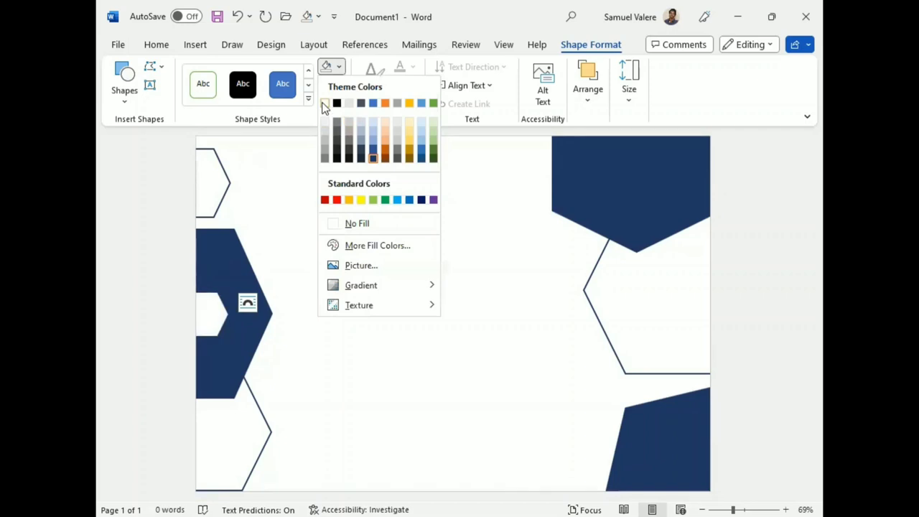
pyautogui.click(324, 104)
pyautogui.moveTo(205, 314); pyautogui.dragTo(199, 313)
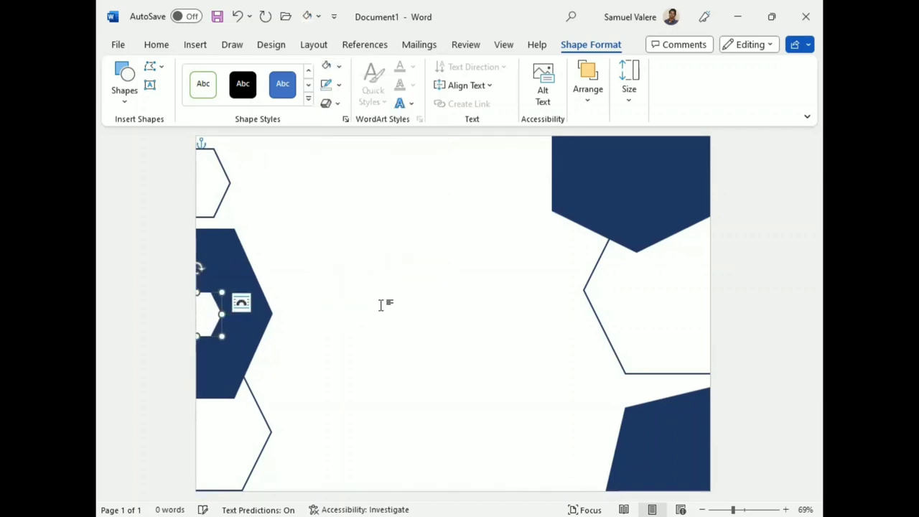
# Copy the small white hexagon into the bottom-right navy hexagon
pyautogui.press('Up')
pyautogui.press('Up')
pyautogui.press('Up')
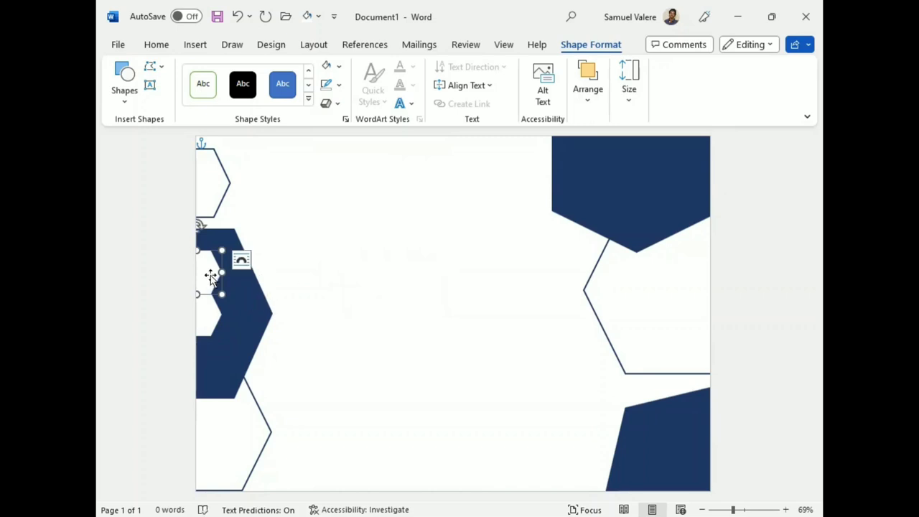
pyautogui.moveTo(210, 278); pyautogui.dragTo(517, 392)
pyautogui.moveTo(642, 423); pyautogui.dragTo(710, 489)
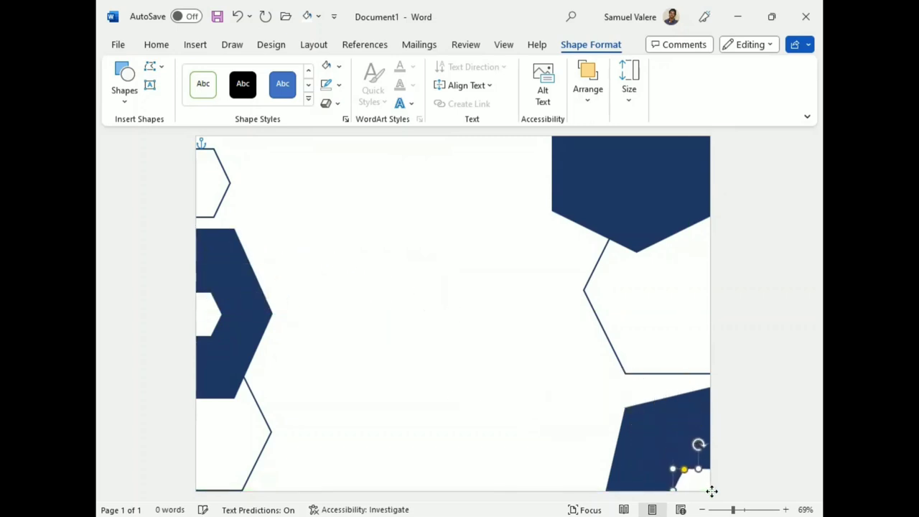
# Fine-tune the bottom-right white notch and move a small white hexagon into the right outlined hexagon
pyautogui.moveTo(710, 488); pyautogui.dragTo(709, 478)
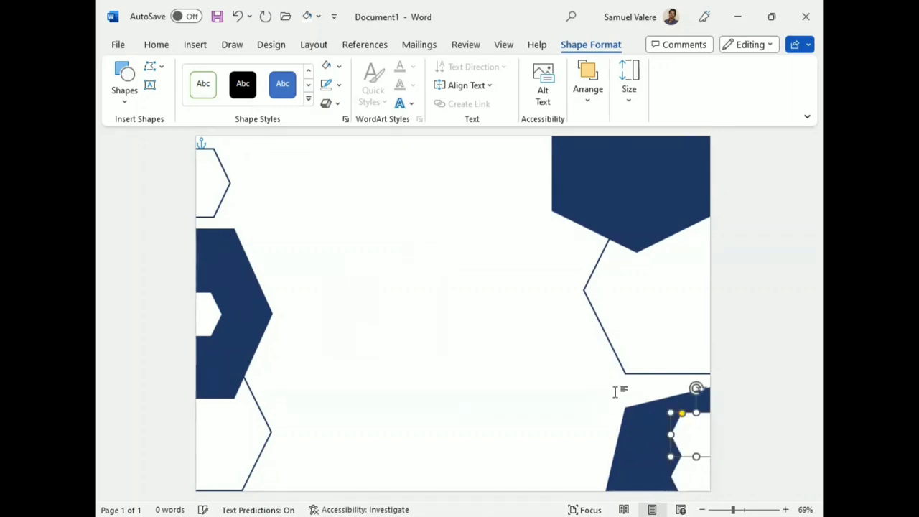
pyautogui.moveTo(676, 474)
pyautogui.mouseDown()
pyautogui.moveTo(641, 335)
pyautogui.moveTo(685, 280)
pyautogui.mouseUp()
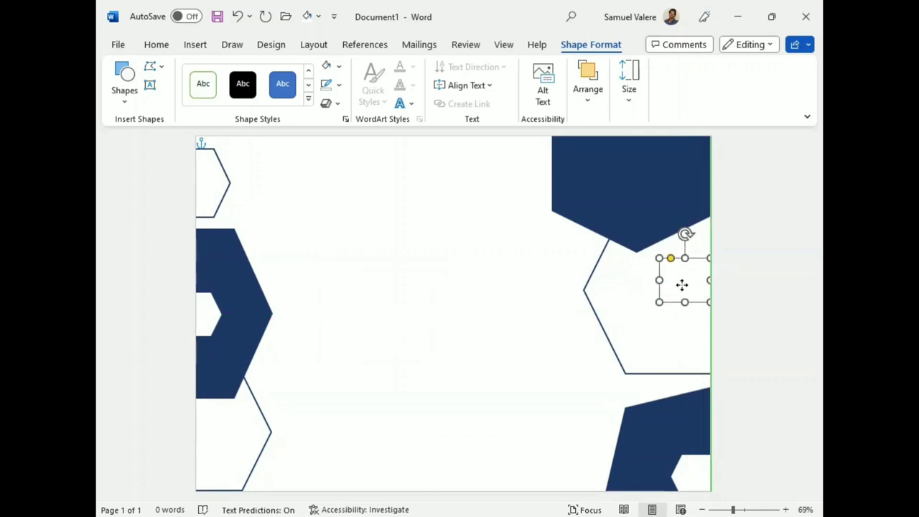
# Fill the small right-edge hexagon navy, shift it, and make a copy
pyautogui.click(340, 68)
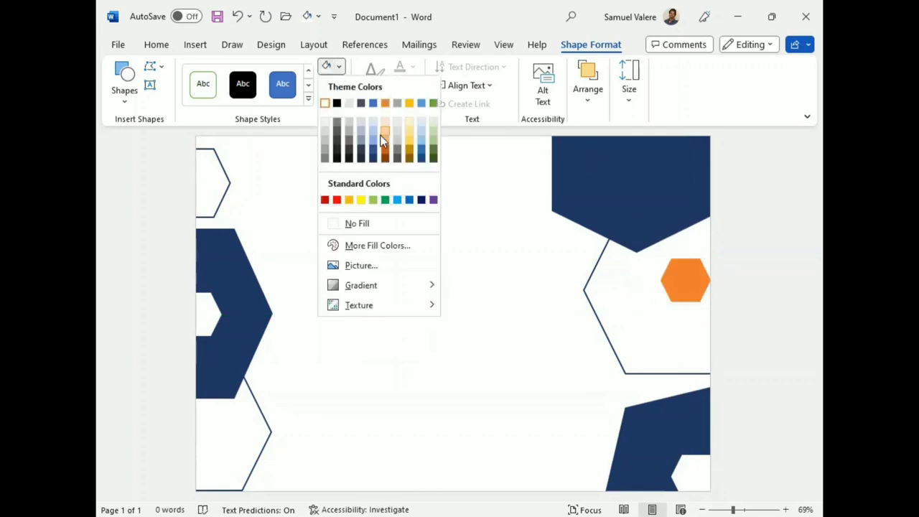
pyautogui.click(485, 232)
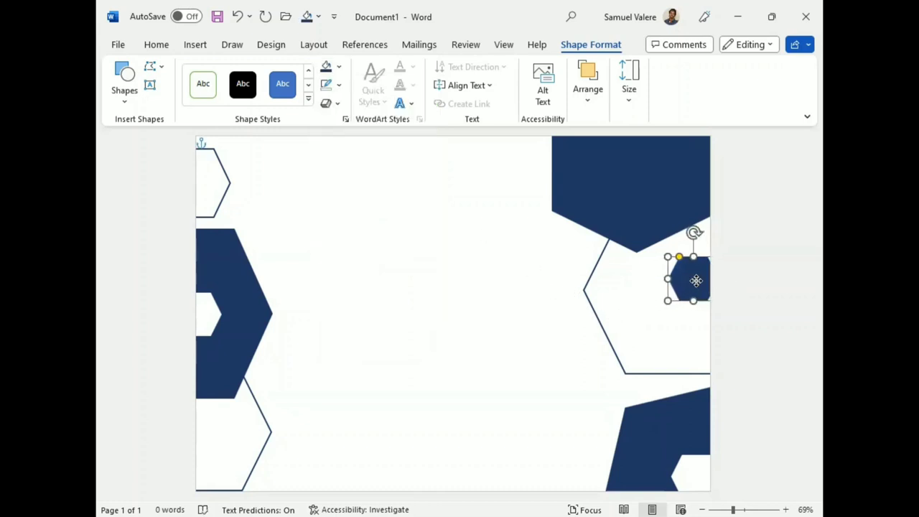
pyautogui.moveTo(686, 284)
pyautogui.mouseDown()
pyautogui.moveTo(696, 284)
pyautogui.moveTo(668, 307)
pyautogui.mouseUp()
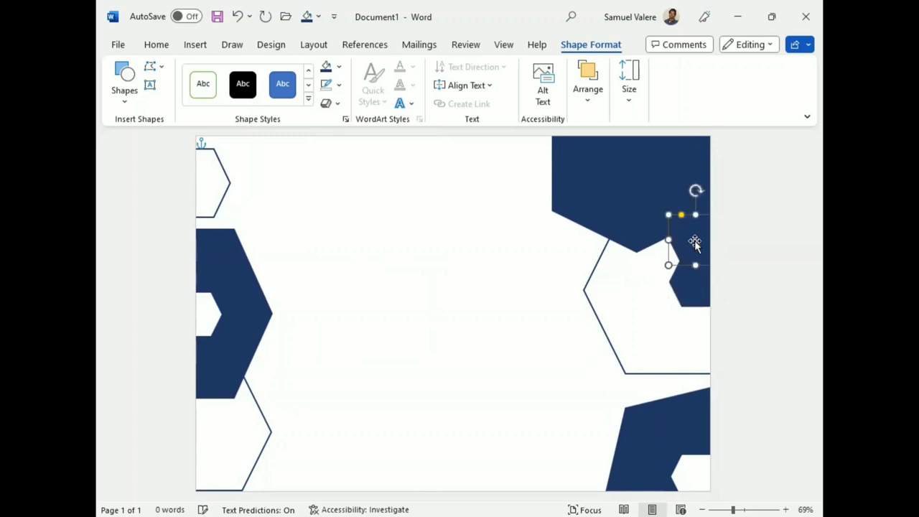
pyautogui.moveTo(695, 281)
pyautogui.mouseDown()
pyautogui.moveTo(646, 266)
pyautogui.moveTo(630, 285)
pyautogui.moveTo(690, 288)
pyautogui.mouseUp()
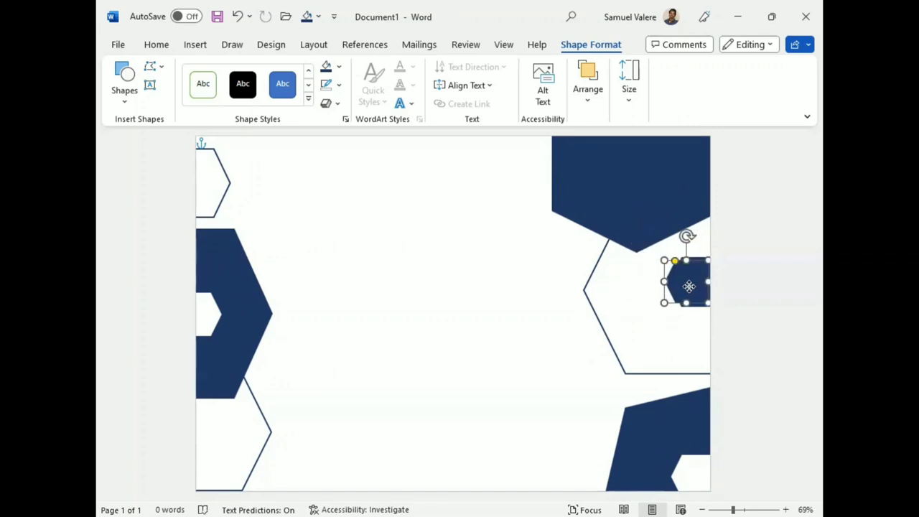
# Make the small hexagon white, move it fully onto the page, and enlarge it
pyautogui.click(340, 68)
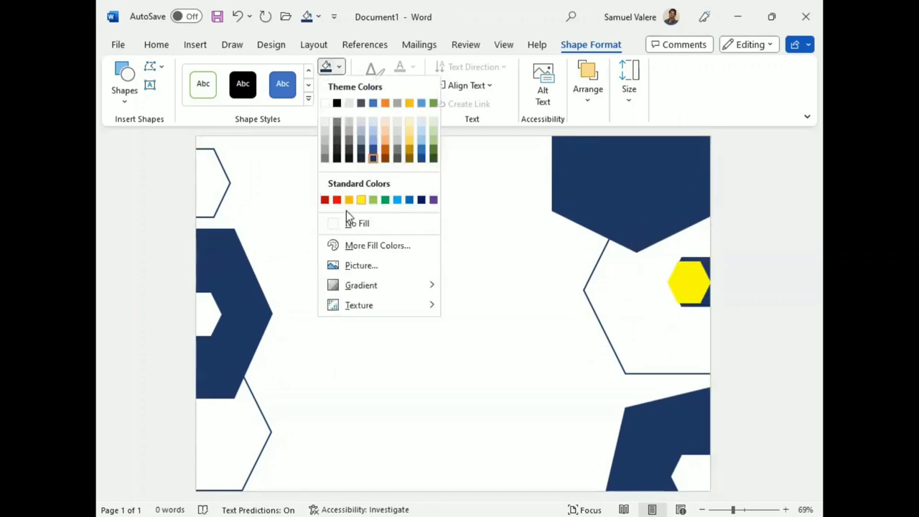
pyautogui.press('Escape')
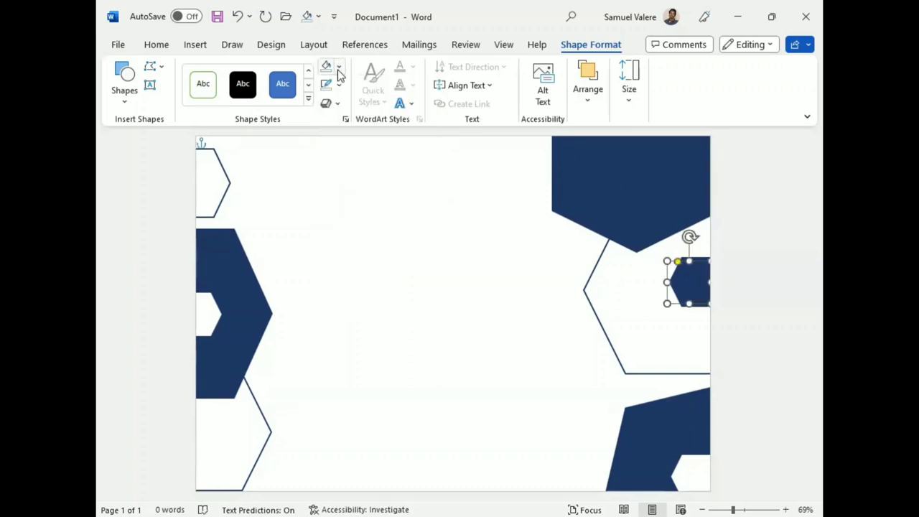
pyautogui.click(339, 66)
pyautogui.click(326, 103)
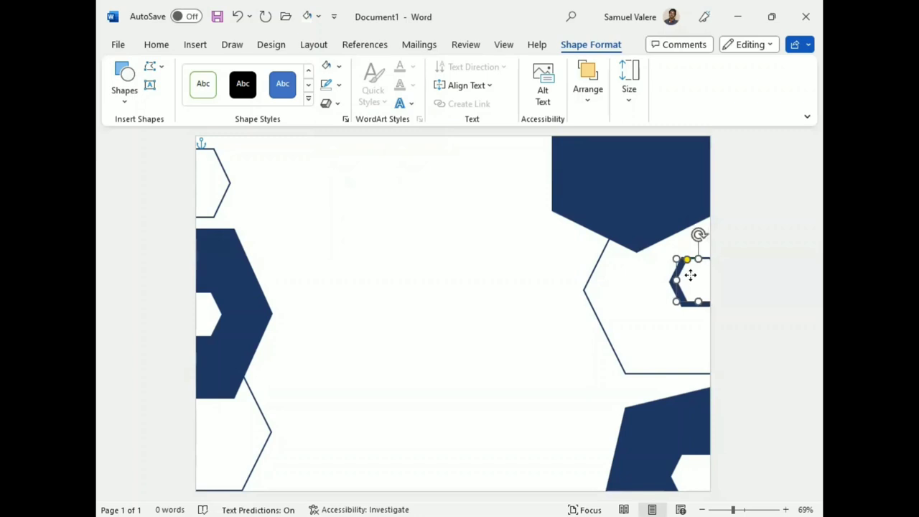
pyautogui.moveTo(689, 276); pyautogui.dragTo(675, 263)
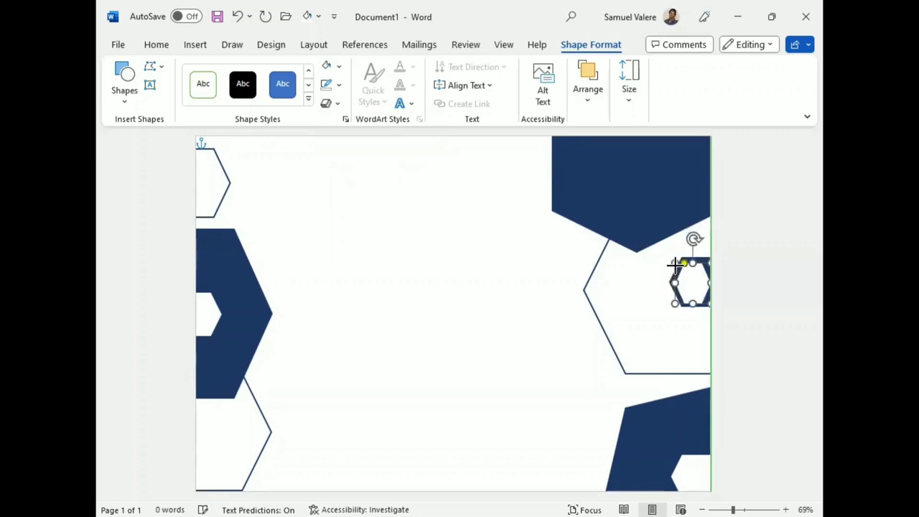
pyautogui.moveTo(675, 265); pyautogui.dragTo(697, 289)
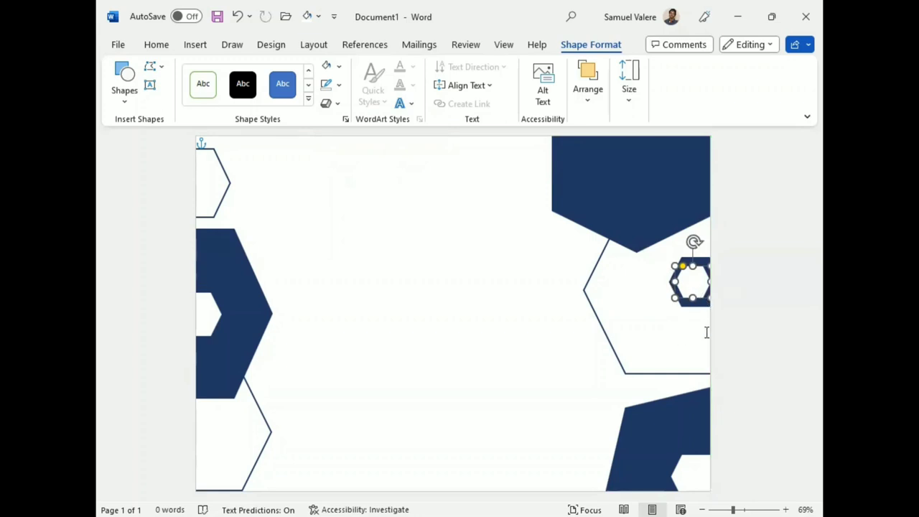
pyautogui.moveTo(696, 304)
pyautogui.mouseDown()
pyautogui.moveTo(666, 242)
pyautogui.moveTo(676, 393)
pyautogui.mouseUp()
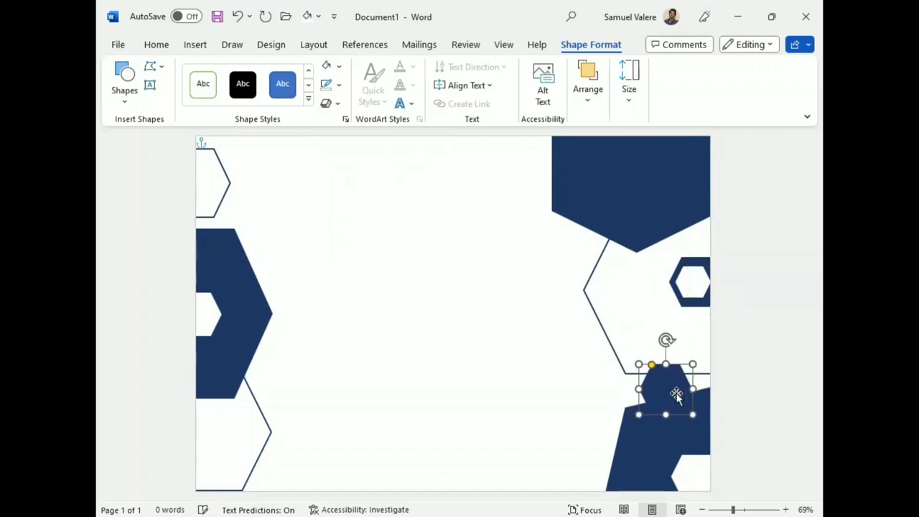
# Fill the lower hexagon grey and add a smaller grey copy to its left
pyautogui.press('Right')
pyautogui.press('Right')
pyautogui.press('Right')
pyautogui.press('Up')
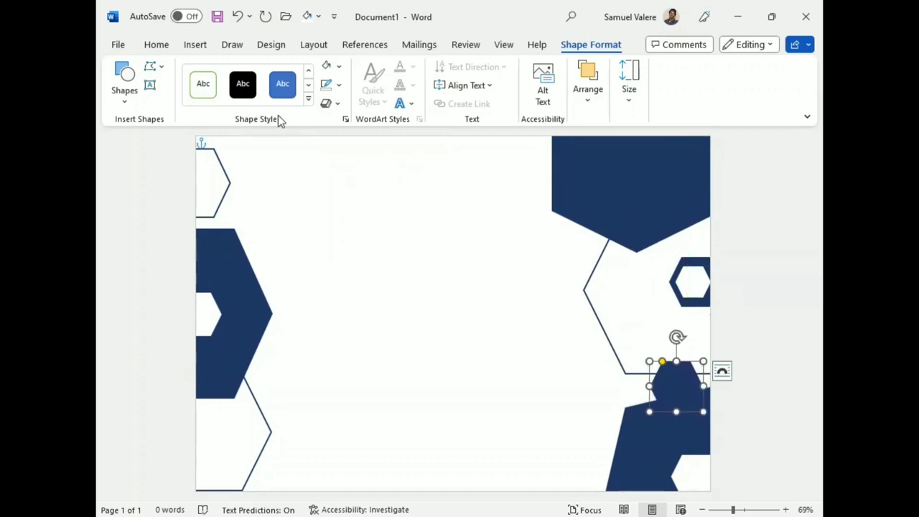
pyautogui.click(339, 65)
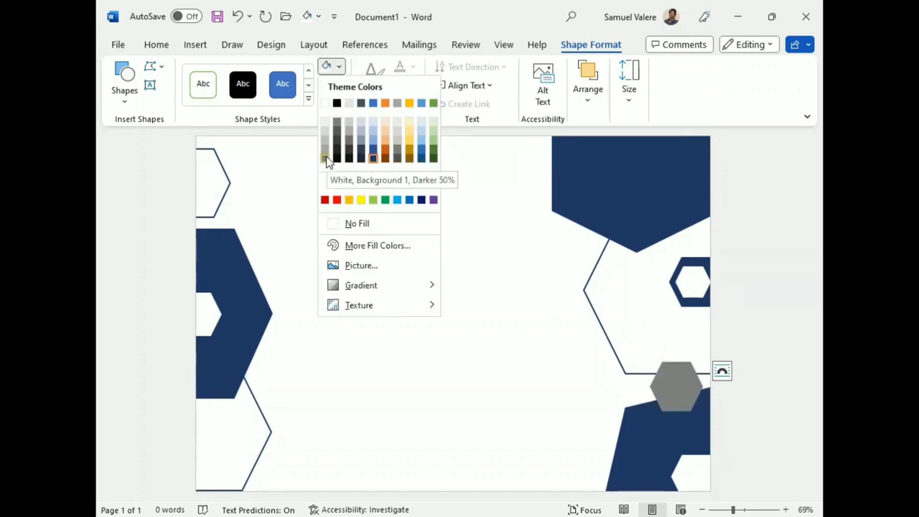
pyautogui.click(628, 388)
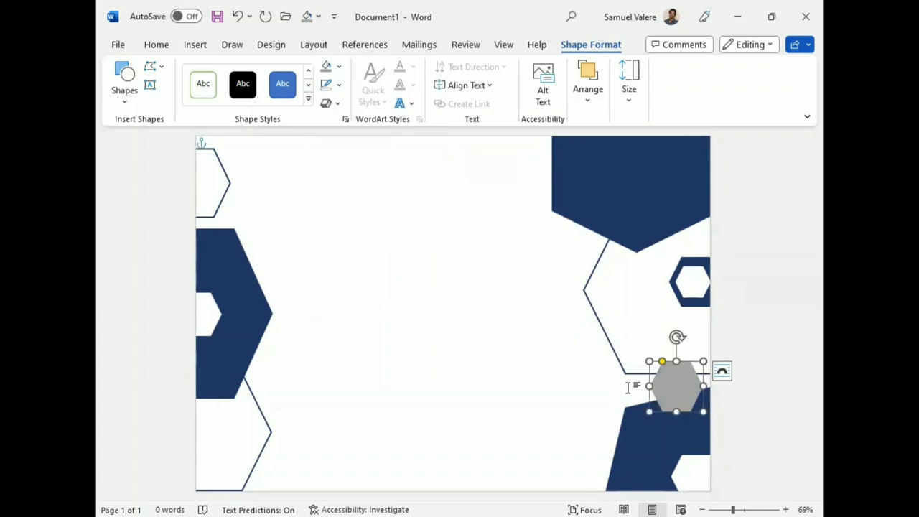
pyautogui.moveTo(680, 397)
pyautogui.mouseDown()
pyautogui.moveTo(594, 354)
pyautogui.moveTo(581, 379)
pyautogui.mouseUp()
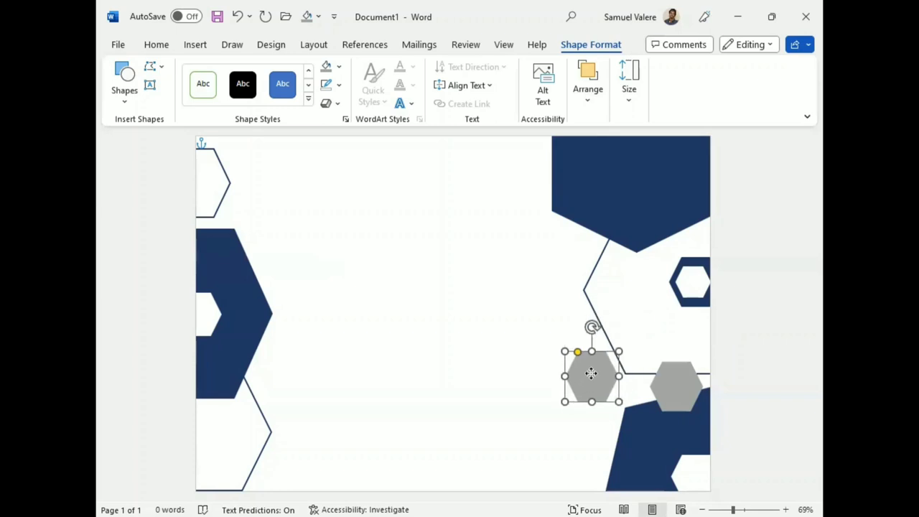
pyautogui.moveTo(619, 351)
pyautogui.mouseDown()
pyautogui.moveTo(597, 373)
pyautogui.moveTo(609, 367)
pyautogui.mouseUp()
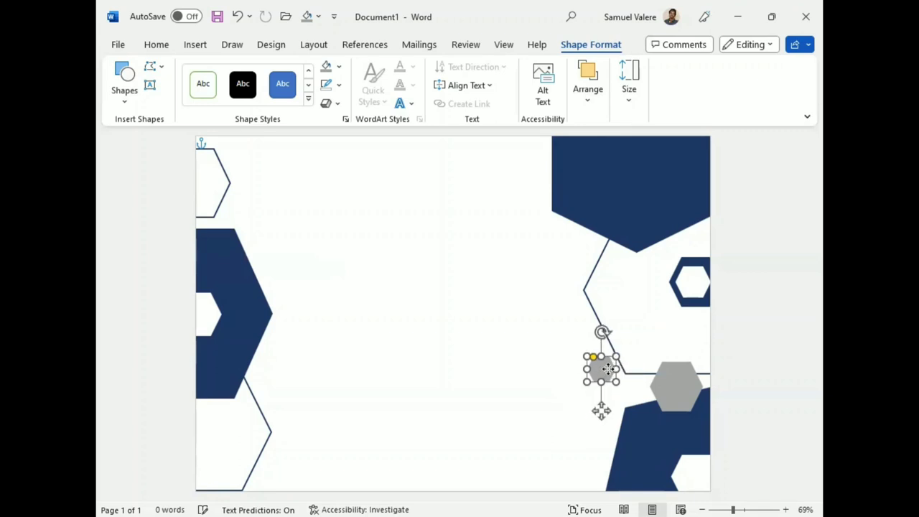
# Narrow the large outlined hexagon from its left side and shift the large grey hexagon left
pyautogui.click(669, 388)
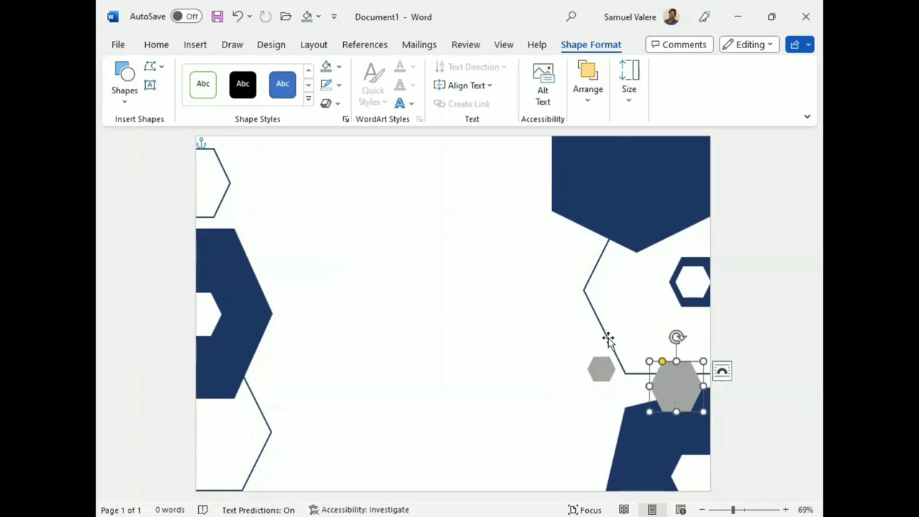
pyautogui.click(589, 300)
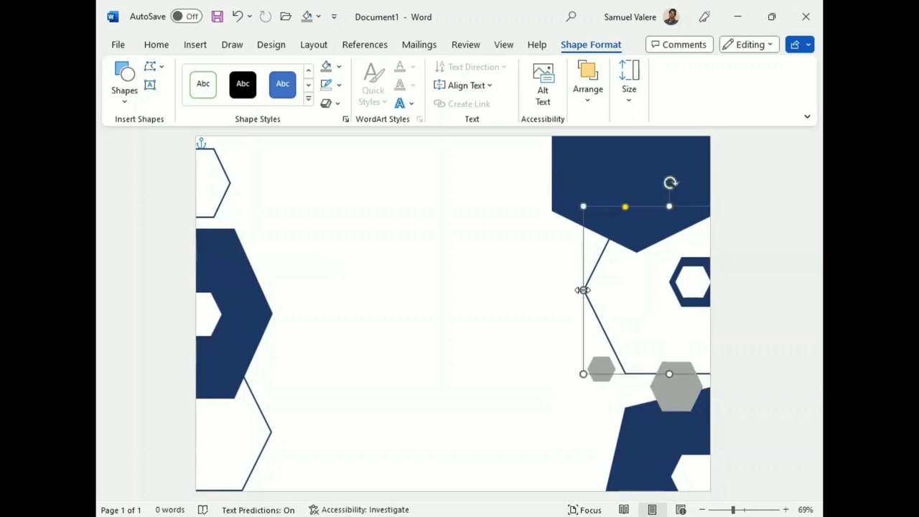
pyautogui.moveTo(582, 291); pyautogui.dragTo(599, 292)
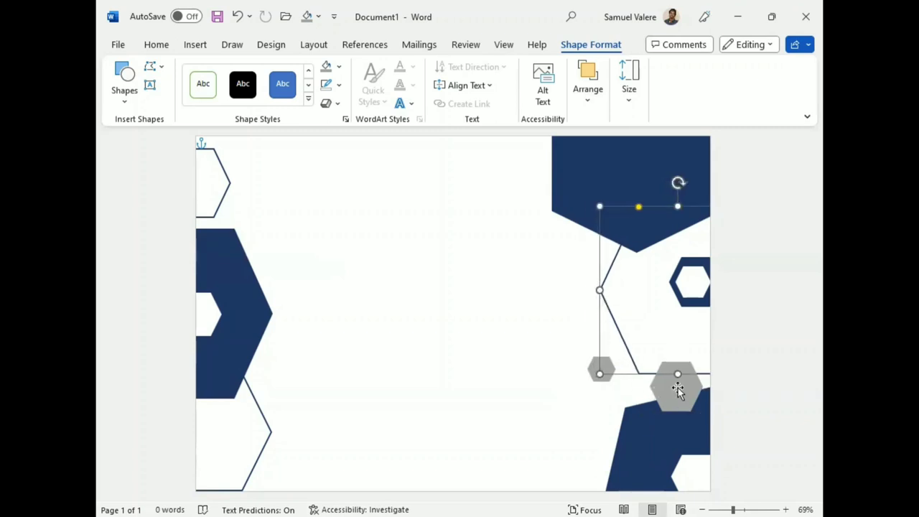
pyautogui.click(624, 426)
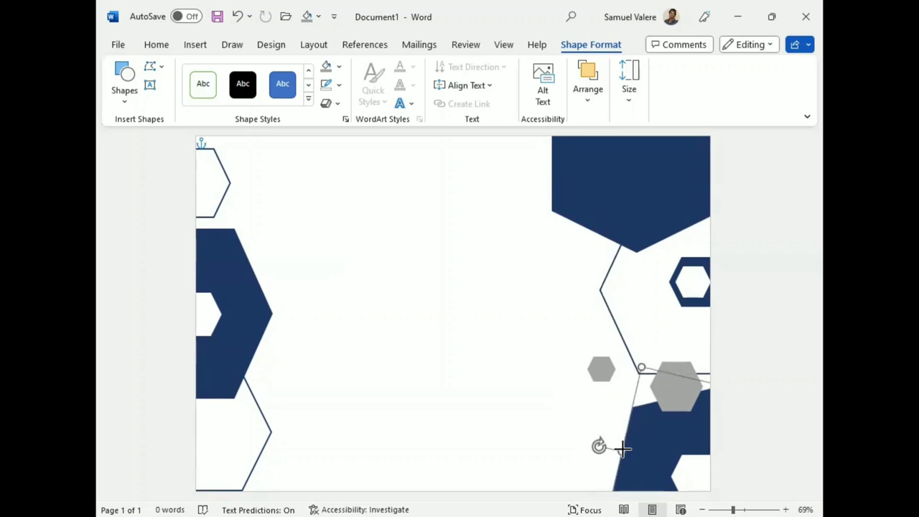
pyautogui.moveTo(669, 394)
pyautogui.mouseDown()
pyautogui.moveTo(639, 391)
pyautogui.moveTo(654, 384)
pyautogui.mouseUp()
# Move a small grey hexagon to the bottom edge, nudging it partly off the page
pyautogui.click(601, 370)
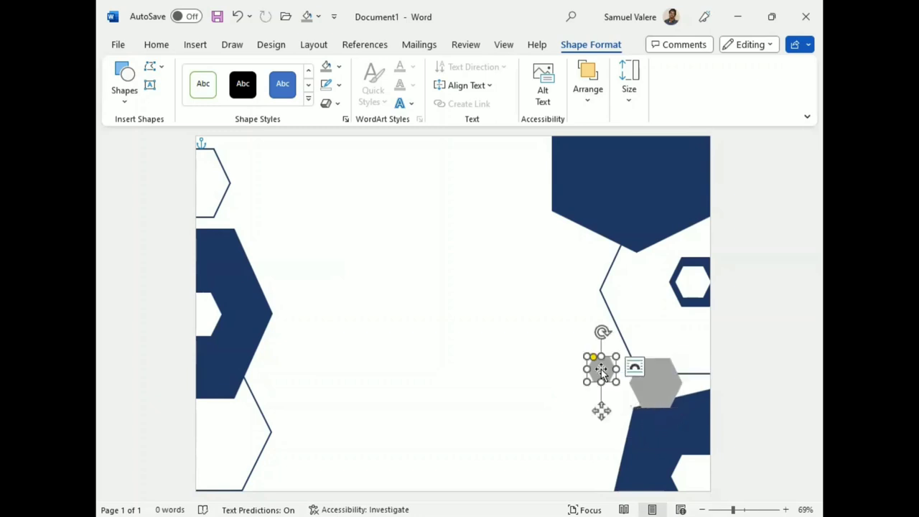
pyautogui.moveTo(602, 369)
pyautogui.mouseDown()
pyautogui.moveTo(610, 313)
pyautogui.moveTo(607, 463)
pyautogui.moveTo(622, 486)
pyautogui.moveTo(611, 477)
pyautogui.mouseUp()
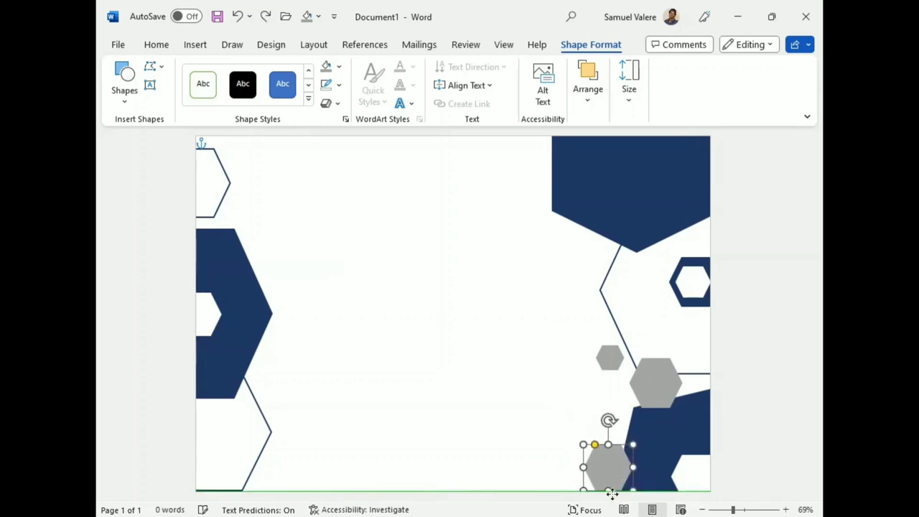
pyautogui.moveTo(610, 477); pyautogui.dragTo(612, 483)
pyautogui.press('Left')
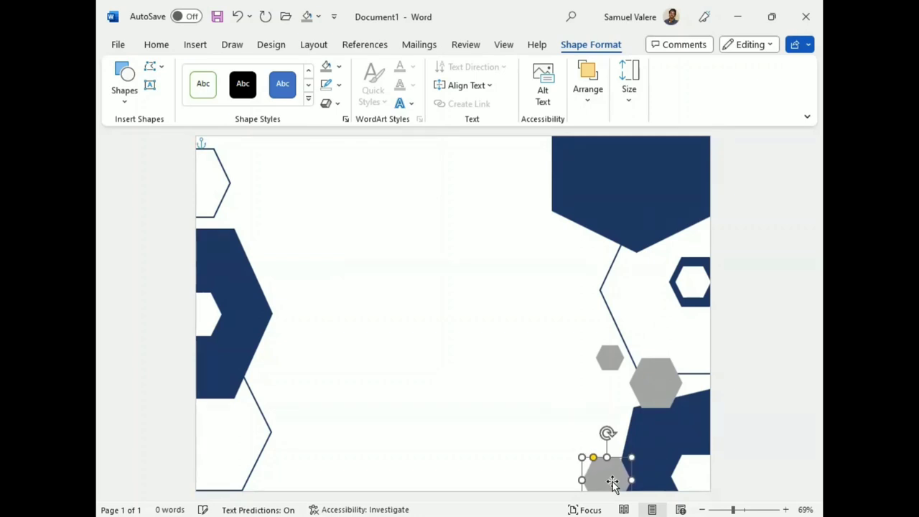
pyautogui.press('Left')
pyautogui.press('Left')
pyautogui.press('Down')
pyautogui.press('Down')
pyautogui.press('Down')
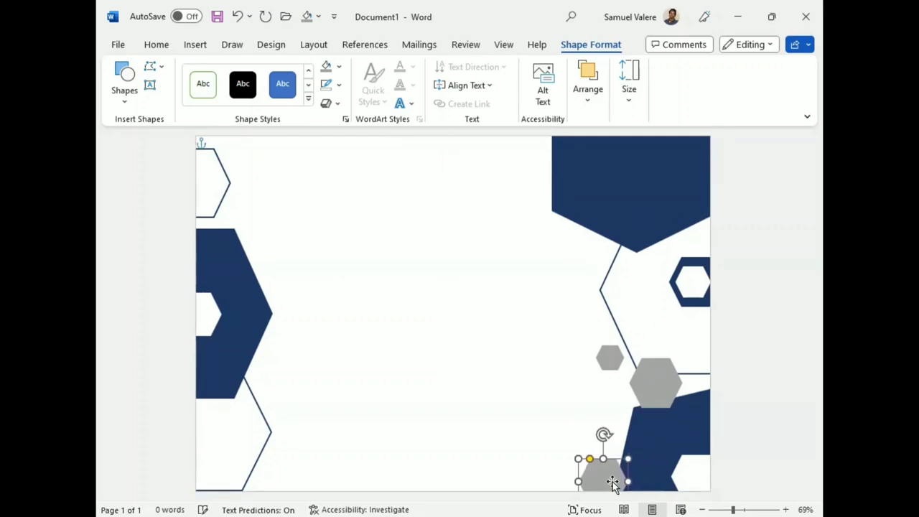
pyautogui.press('Down')
pyautogui.press('Down')
pyautogui.press('Down')
pyautogui.press('Down')
pyautogui.press('Down')
pyautogui.press('Down')
pyautogui.press('Up')
pyautogui.press('Up')
pyautogui.press('Up')
pyautogui.press('Up')
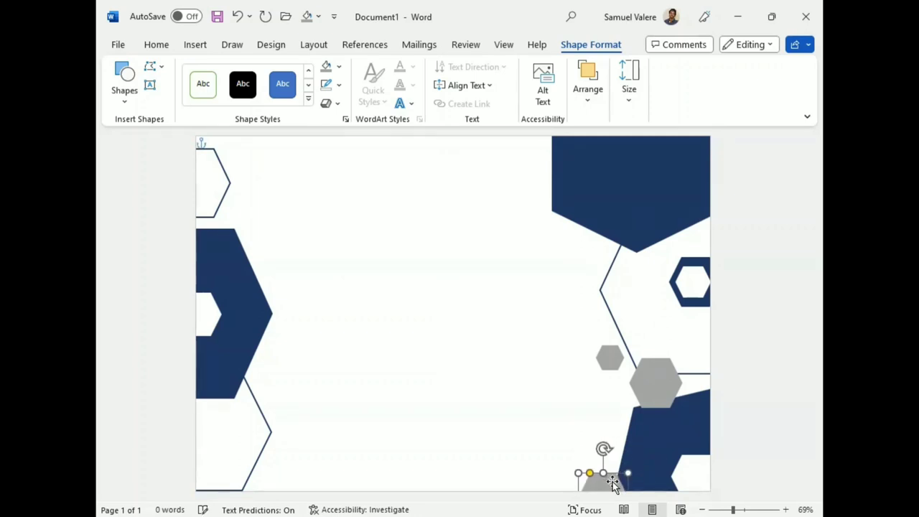
pyautogui.press('Up')
pyautogui.press('Up')
pyautogui.press('Left')
pyautogui.press('Left')
pyautogui.press('Left')
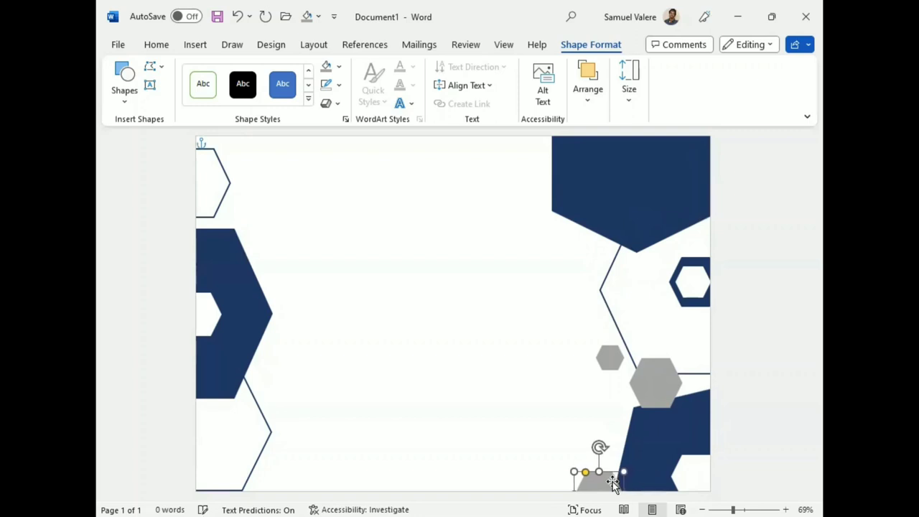
# Send the bottom hexagon to back and place a small grey hexagon copy at the left border
pyautogui.click(585, 105)
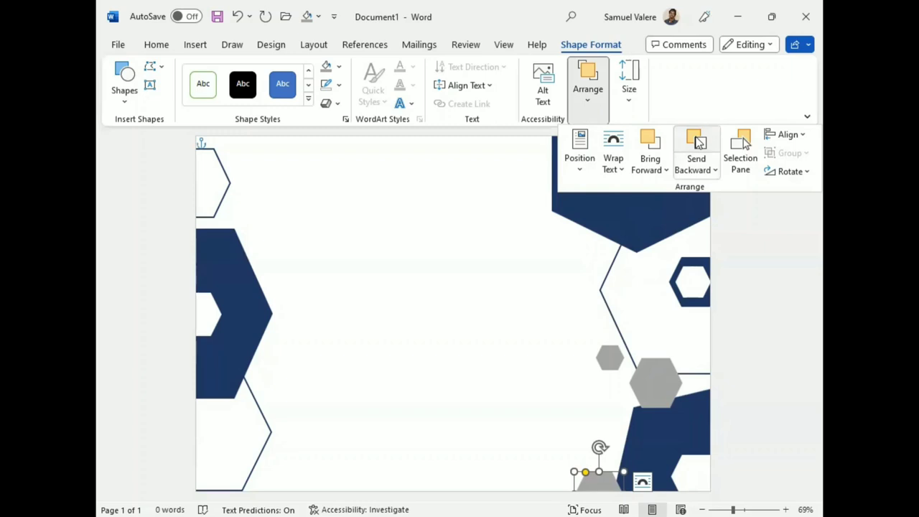
pyautogui.click(716, 171)
pyautogui.click(707, 216)
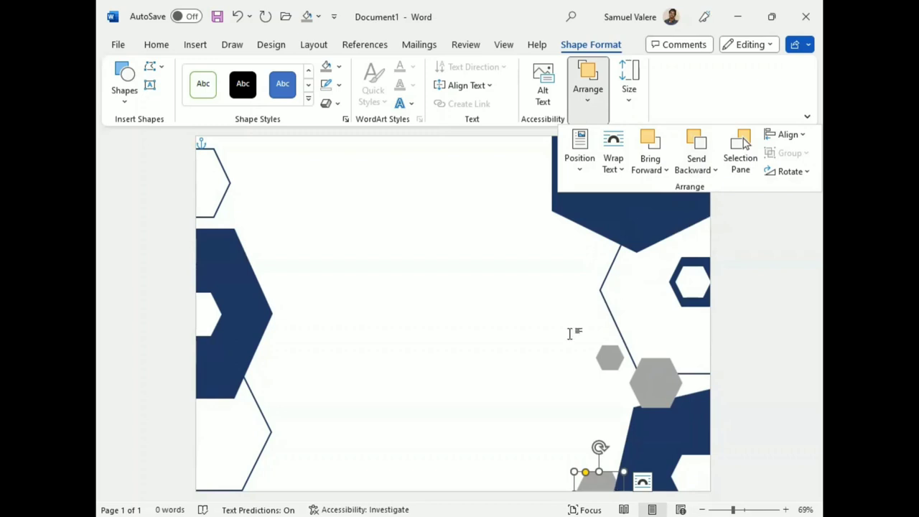
pyautogui.press('Escape')
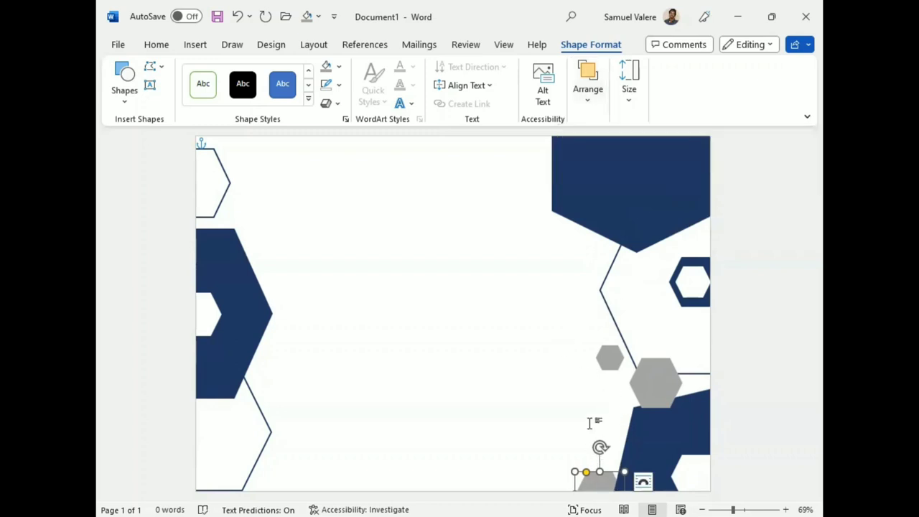
pyautogui.moveTo(602, 362)
pyautogui.mouseDown()
pyautogui.moveTo(605, 316)
pyautogui.moveTo(373, 389)
pyautogui.moveTo(238, 404)
pyautogui.moveTo(217, 423)
pyautogui.moveTo(248, 430)
pyautogui.mouseUp()
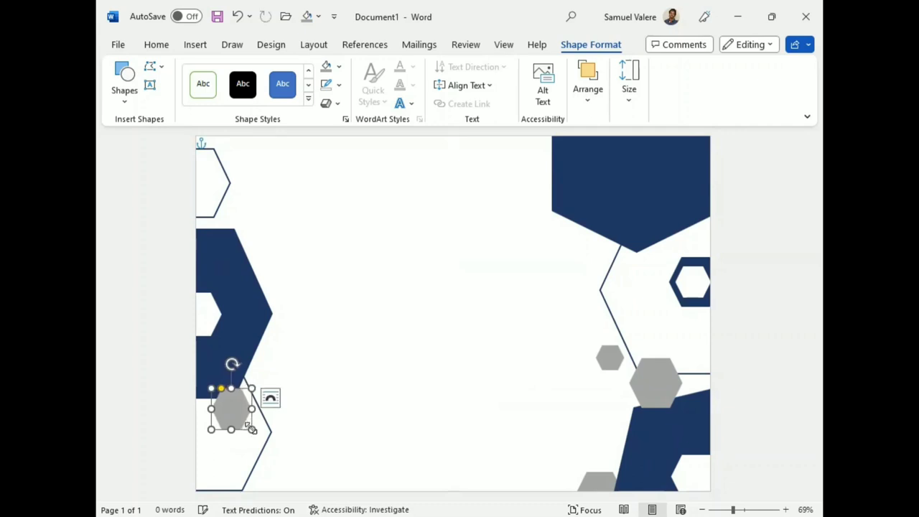
# Enlarge the left grey hexagon and put an enlarged duplicate of the small grey hexagon at upper left
pyautogui.moveTo(248, 429); pyautogui.dragTo(251, 429)
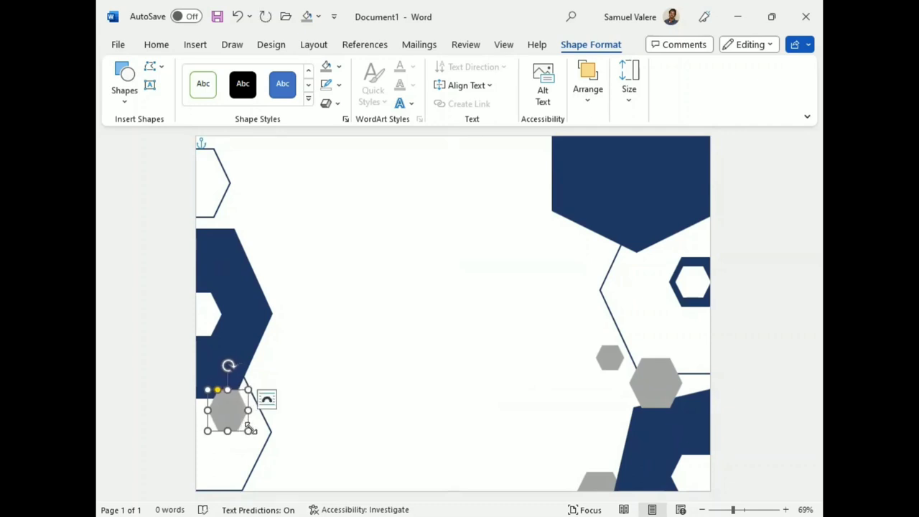
pyautogui.click(606, 359)
pyautogui.moveTo(610, 357); pyautogui.dragTo(609, 315)
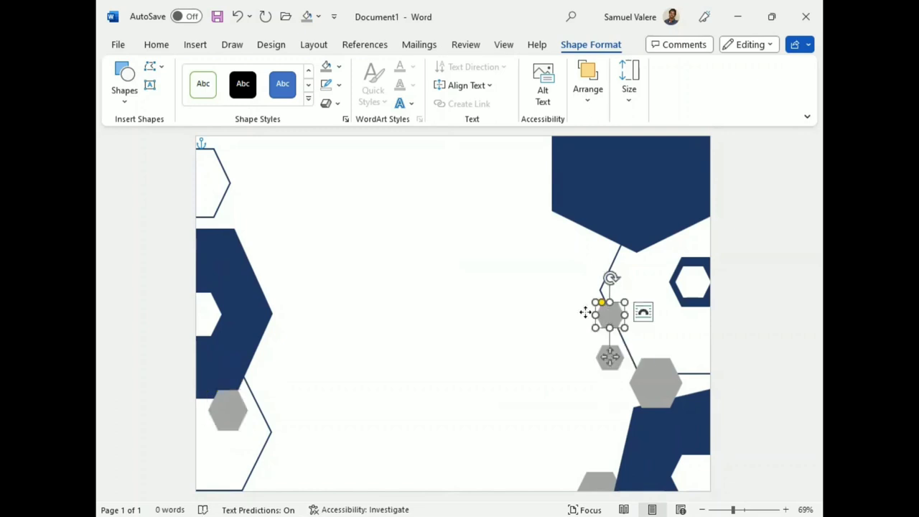
pyautogui.moveTo(610, 357); pyautogui.dragTo(248, 246)
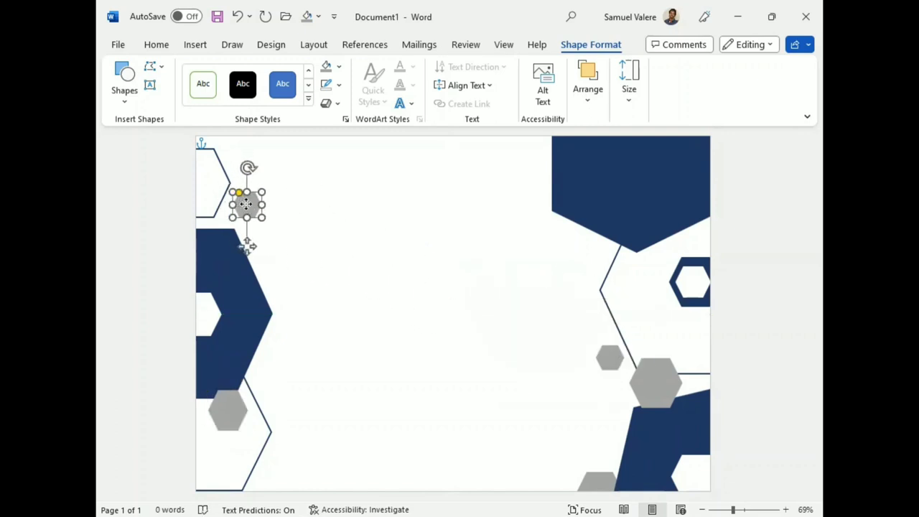
pyautogui.moveTo(261, 192); pyautogui.dragTo(280, 174)
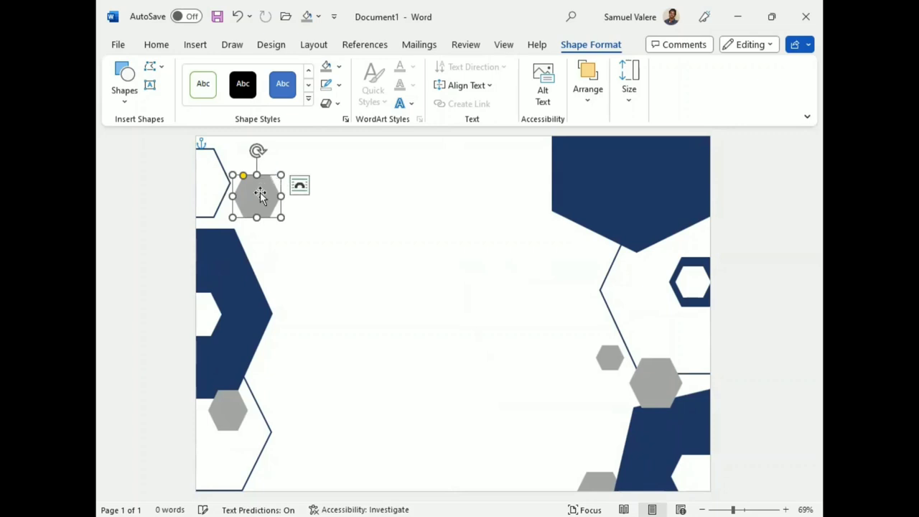
pyautogui.moveTo(249, 205); pyautogui.dragTo(245, 214)
pyautogui.click(217, 208)
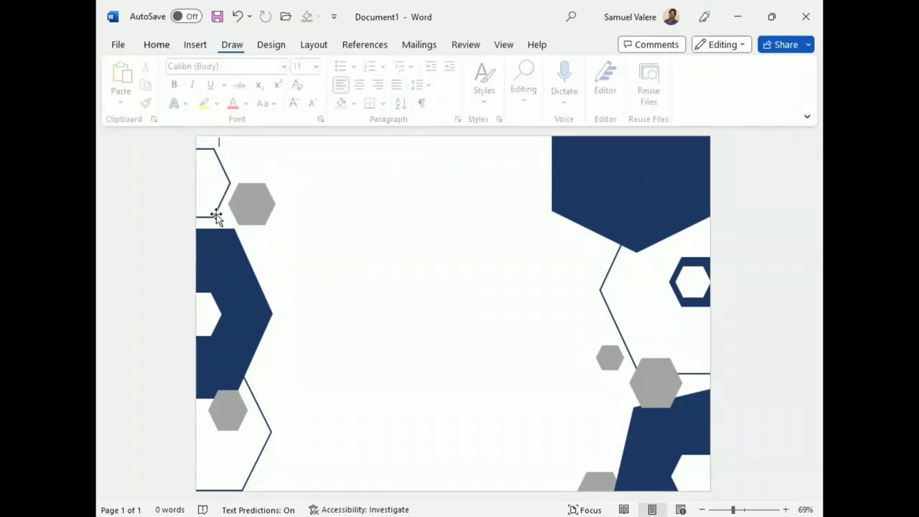
# Shorten the top-left outlined hexagon, shrink the grey hexagon, and add a smaller copy above it
pyautogui.click(225, 211)
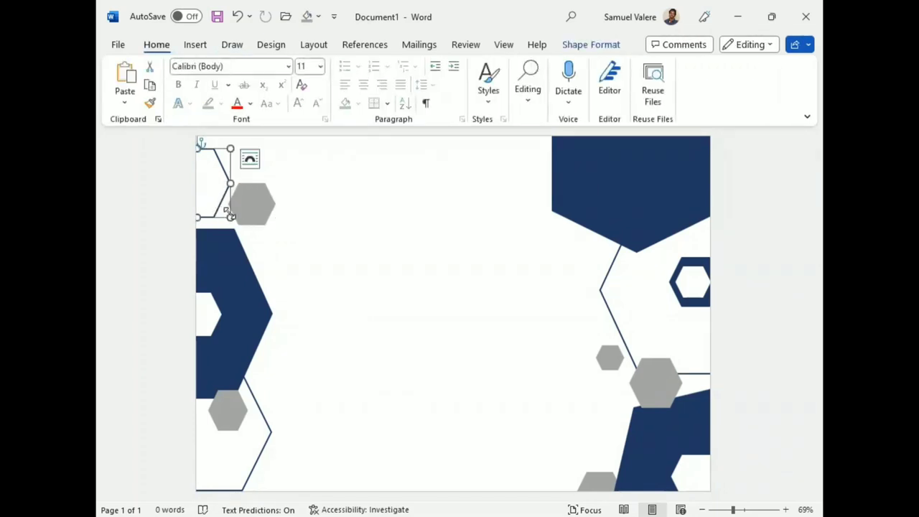
pyautogui.moveTo(229, 212); pyautogui.dragTo(230, 205)
pyautogui.click(248, 212)
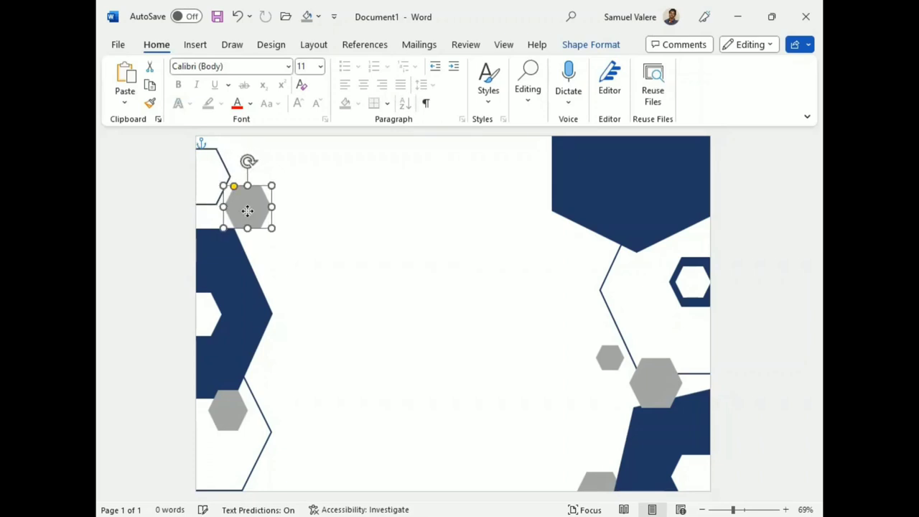
pyautogui.moveTo(271, 186); pyautogui.dragTo(242, 206)
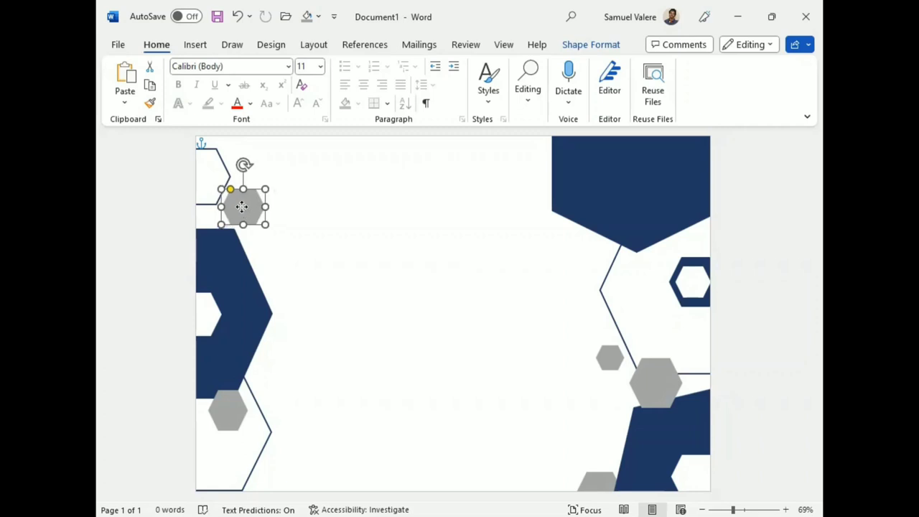
pyautogui.hotkey('ctrl', 'd')
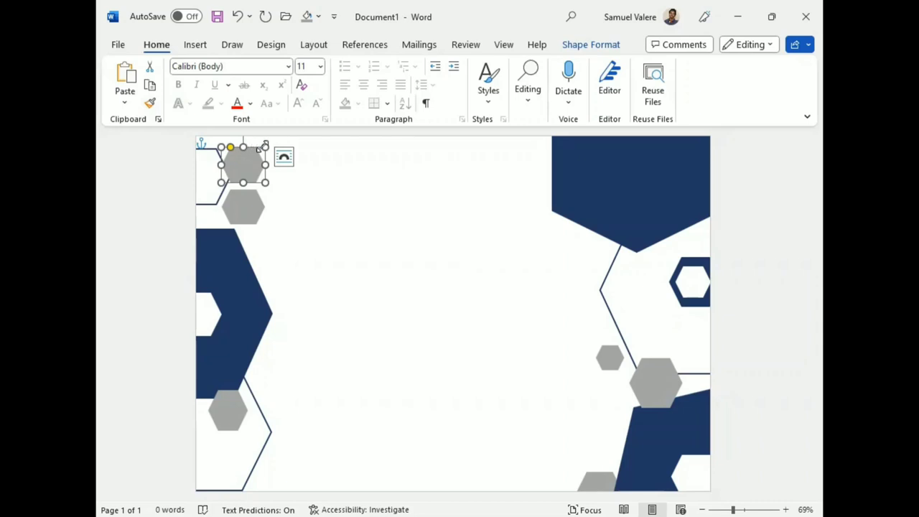
pyautogui.moveTo(259, 149)
pyautogui.mouseDown()
pyautogui.moveTo(250, 156)
pyautogui.moveTo(261, 167)
pyautogui.moveTo(278, 152)
pyautogui.moveTo(263, 173)
pyautogui.mouseUp()
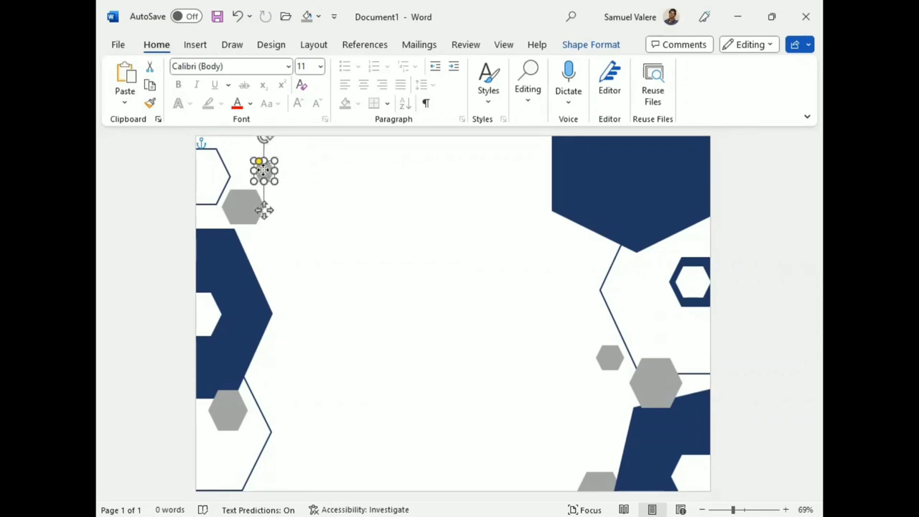
pyautogui.click(579, 48)
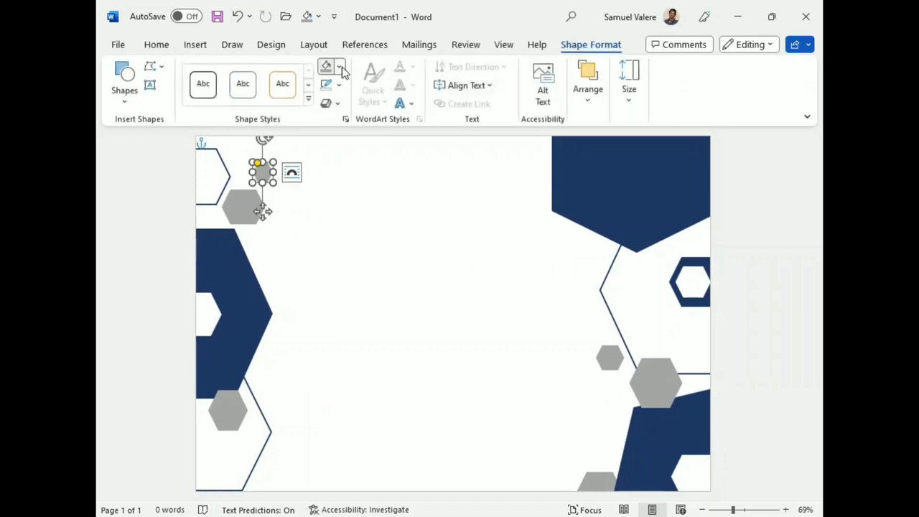
# Fill the tiny top-left hexagon with Darker 50% grey and adjust its position
pyautogui.click(341, 67)
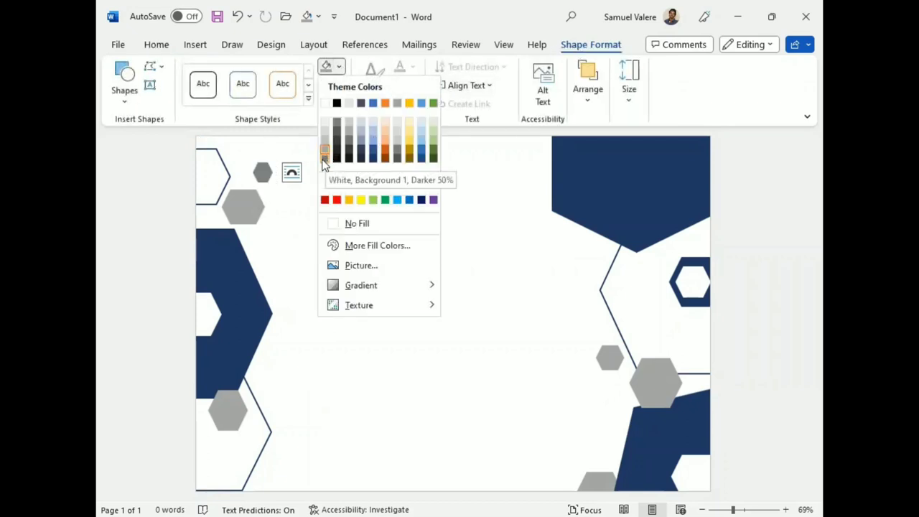
pyautogui.click(324, 162)
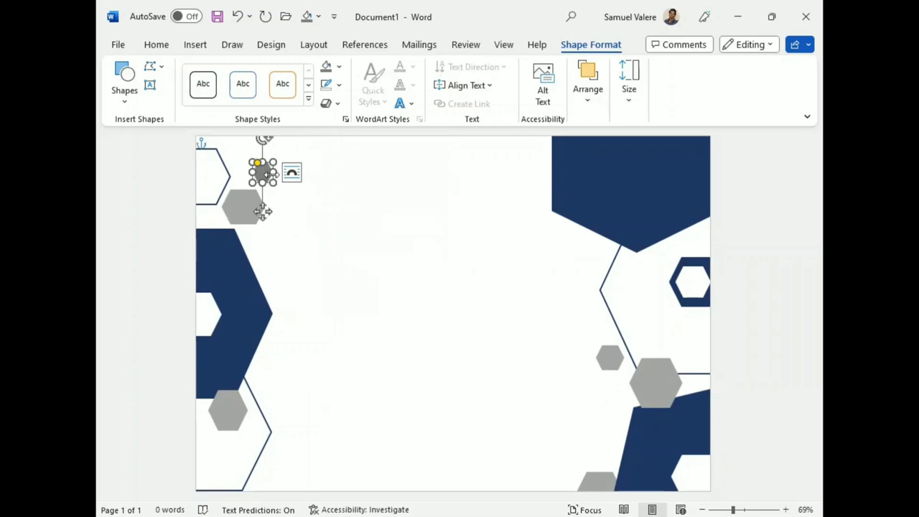
pyautogui.moveTo(270, 183); pyautogui.dragTo(263, 170)
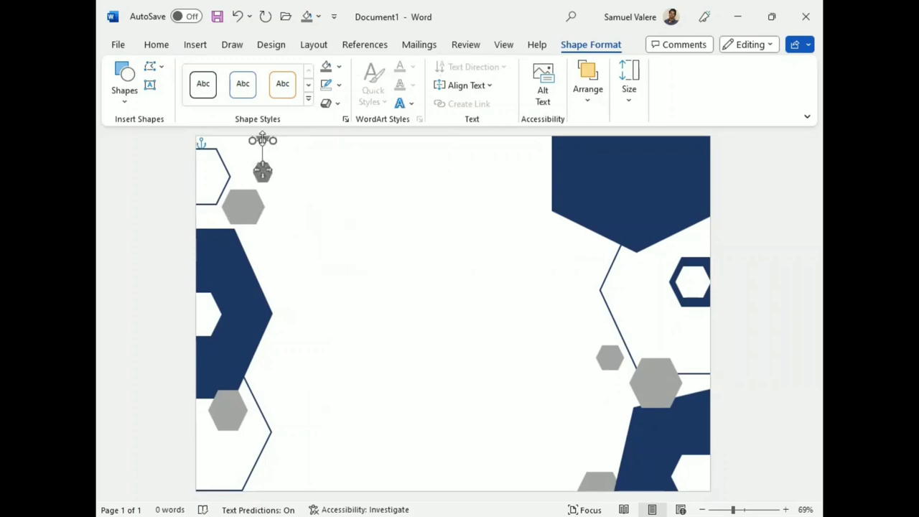
pyautogui.click(290, 159)
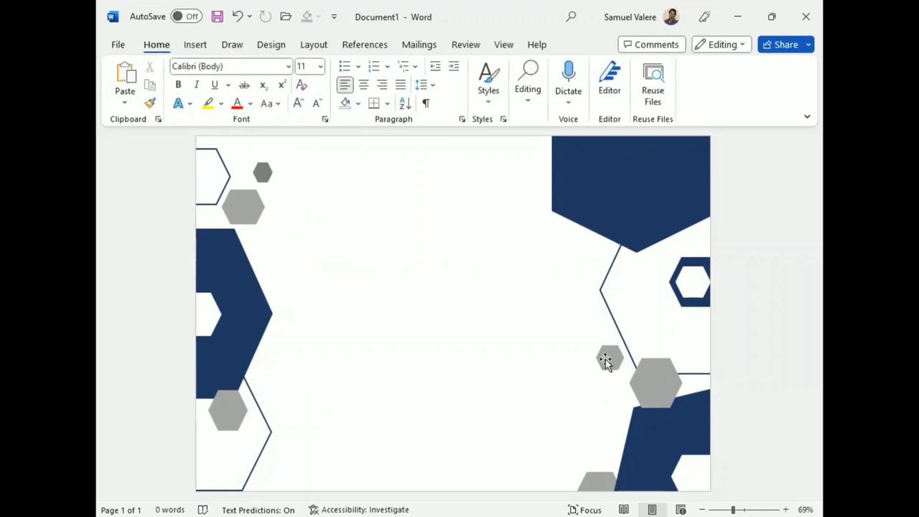
# Add small navy hexagon copies on the left and right sides
pyautogui.moveTo(605, 361); pyautogui.dragTo(269, 250)
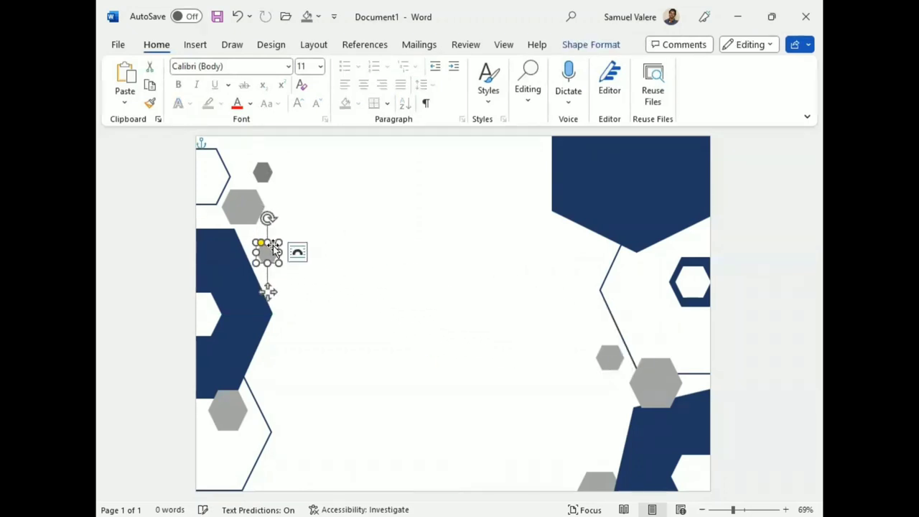
pyautogui.moveTo(266, 253); pyautogui.dragTo(266, 250)
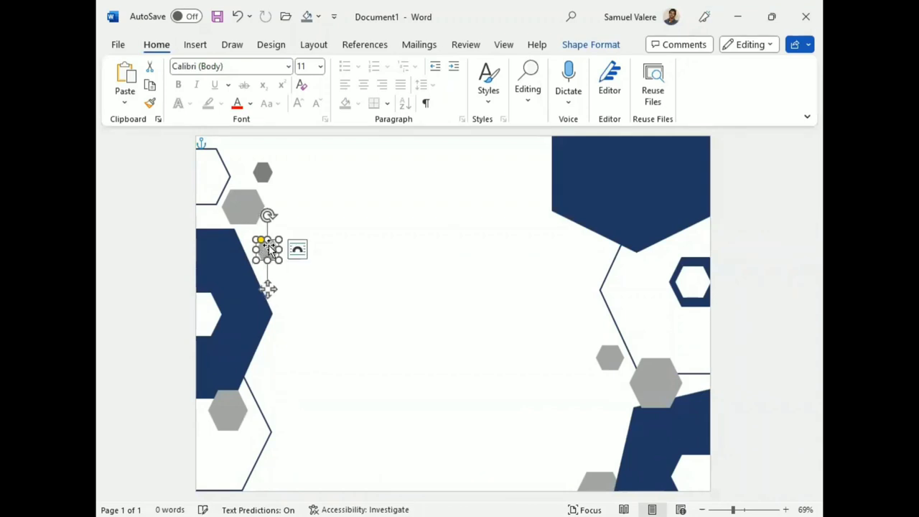
pyautogui.click(591, 44)
pyautogui.click(338, 67)
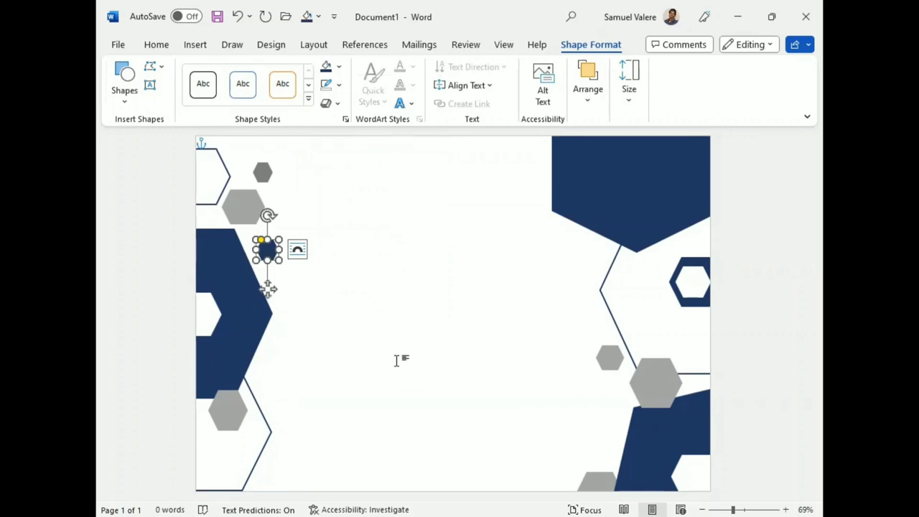
pyautogui.moveTo(268, 289)
pyautogui.mouseDown()
pyautogui.moveTo(267, 249)
pyautogui.moveTo(648, 365)
pyautogui.mouseUp()
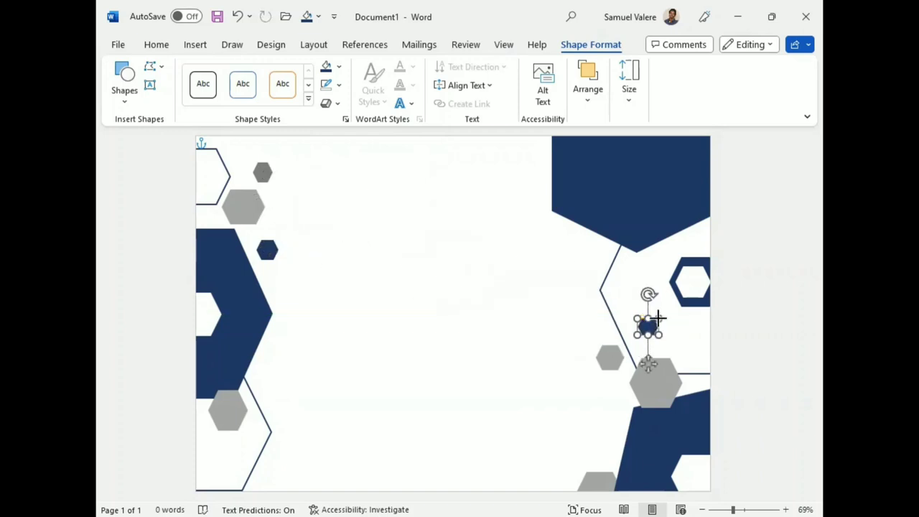
pyautogui.moveTo(648, 325); pyautogui.dragTo(649, 326)
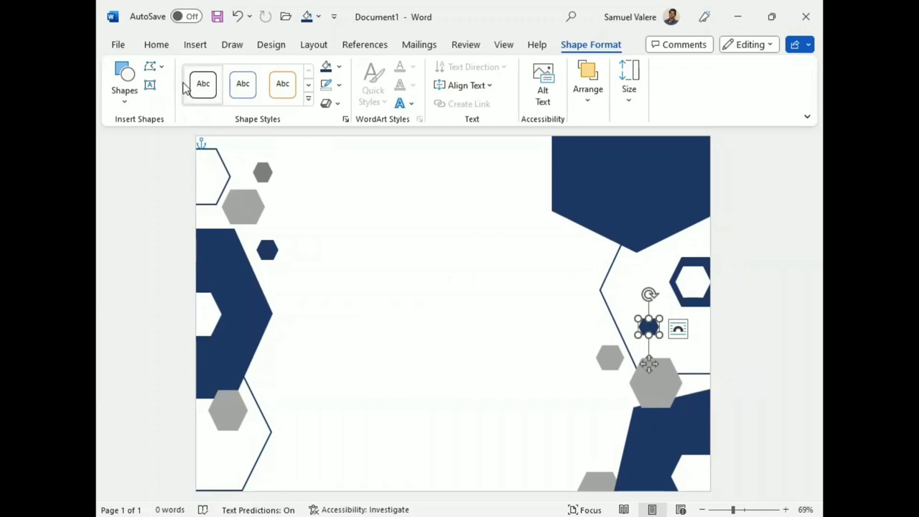
# Draw a text box near the top centre and type 'Certificate'
pyautogui.click(149, 85)
pyautogui.moveTo(331, 198); pyautogui.dragTo(549, 261)
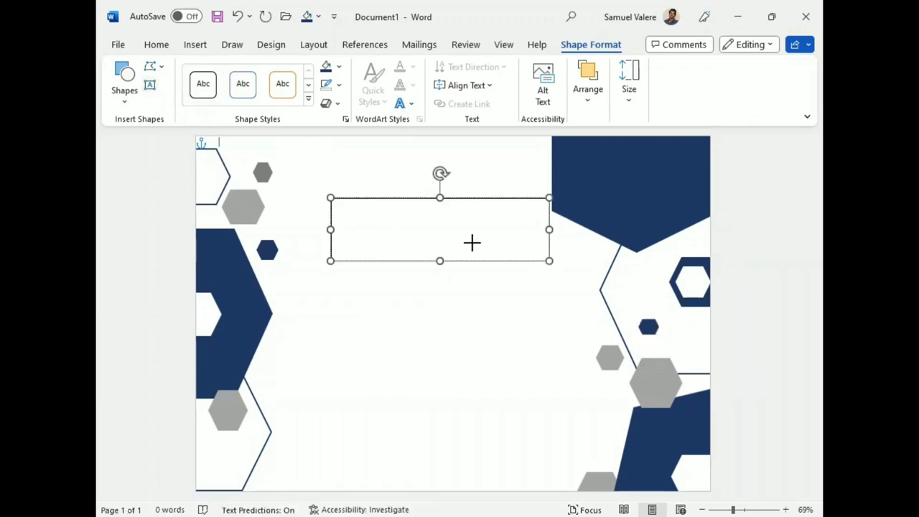
pyautogui.write('Cert')
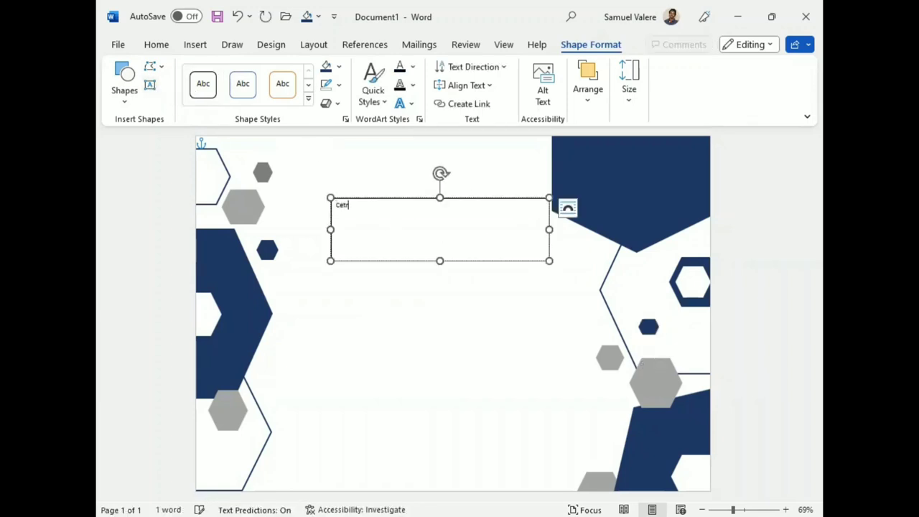
pyautogui.press('BackSpace')
pyautogui.press('BackSpace')
pyautogui.write('rtificate')
# Centre the title in Baskerville Old Face capitals at 72 pt and widen the box
pyautogui.hotkey('ctrl', 'a')
pyautogui.click(157, 44)
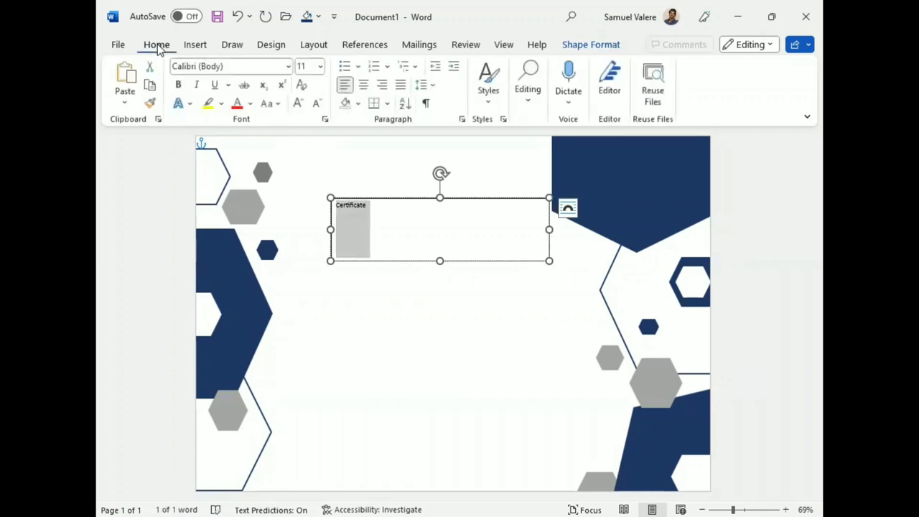
pyautogui.click(363, 85)
pyautogui.click(251, 66)
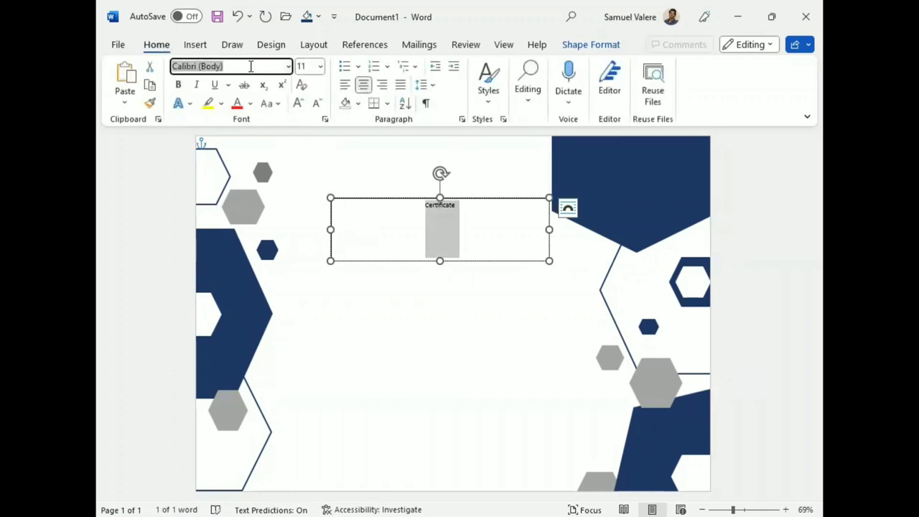
pyautogui.write('Baskerville Old Face')
pyautogui.press('Return')
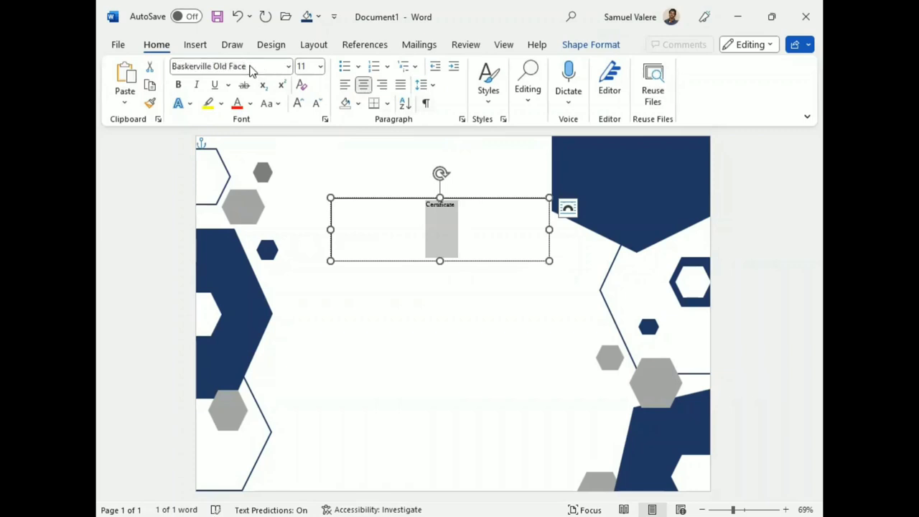
pyautogui.click(272, 102)
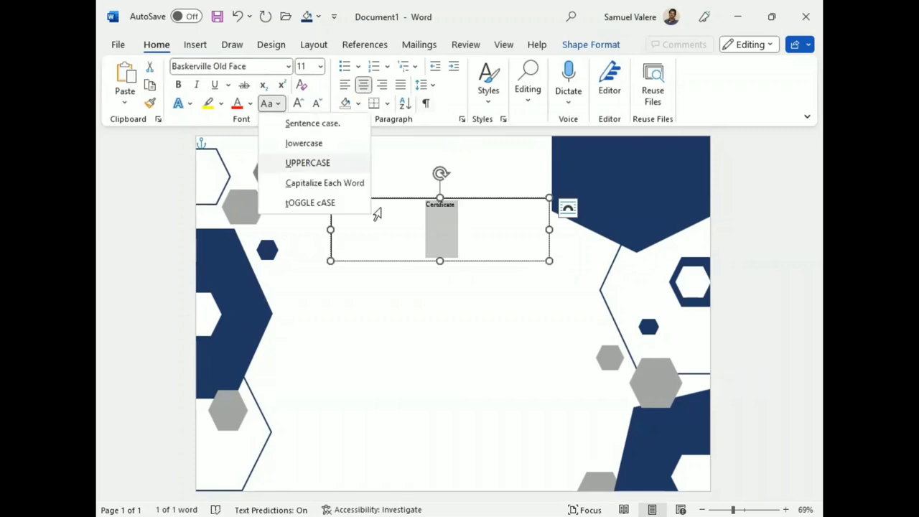
pyautogui.press('u')
pyautogui.hotkey('ctrl', 'shift', '.')
pyautogui.hotkey('ctrl', 'shift', '.')
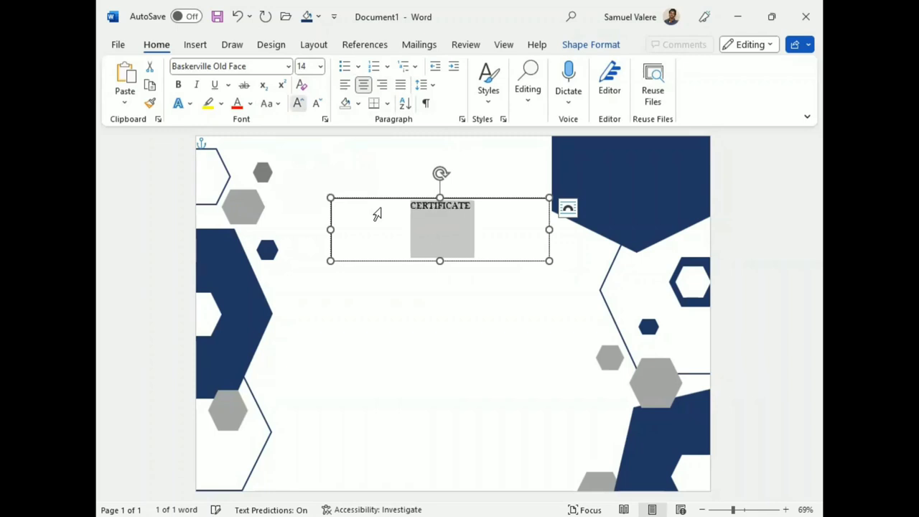
pyautogui.hotkey('ctrl', 'shift', '.')
pyautogui.hotkey('ctrl', 'shift', '.')
pyautogui.hotkey('ctrl', 'shift', '.')
pyautogui.hotkey('ctrl', 'shift', '.')
pyautogui.hotkey('ctrl', 'shift', '.')
pyautogui.hotkey('ctrl', 'shift', '.')
pyautogui.hotkey('ctrl', 'shift', '.')
pyautogui.hotkey('ctrl', 'shift', '.')
pyautogui.hotkey('ctrl', 'shift', '.')
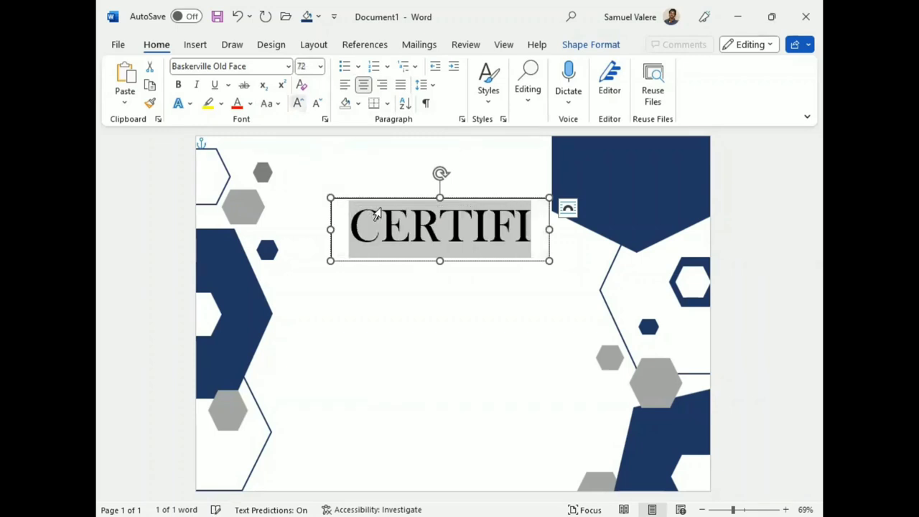
pyautogui.moveTo(331, 230); pyautogui.dragTo(225, 230)
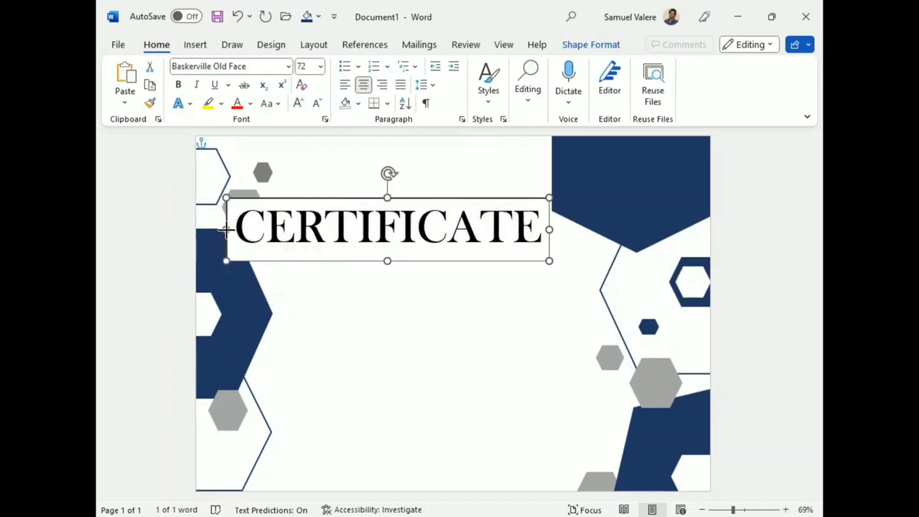
pyautogui.click(437, 262)
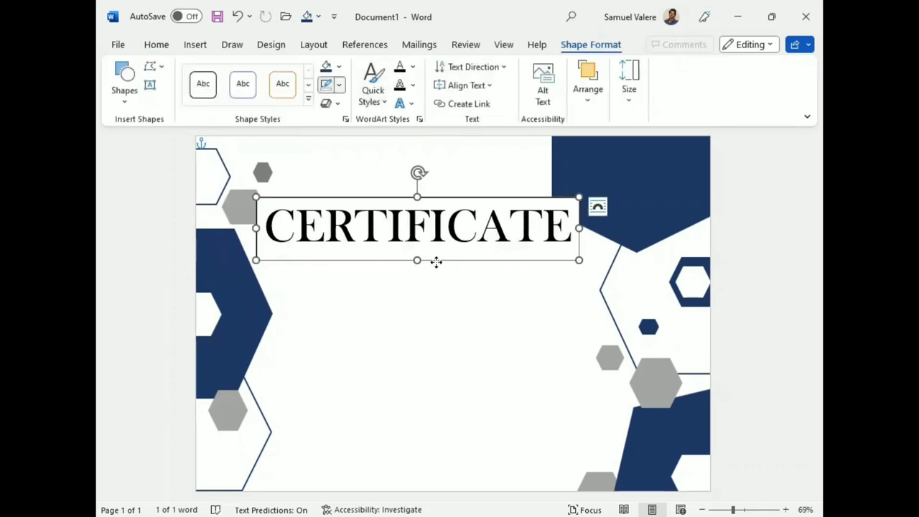
# Remove the title box's outline and fill, and colour CERTIFICATE dark navy
pyautogui.click(337, 85)
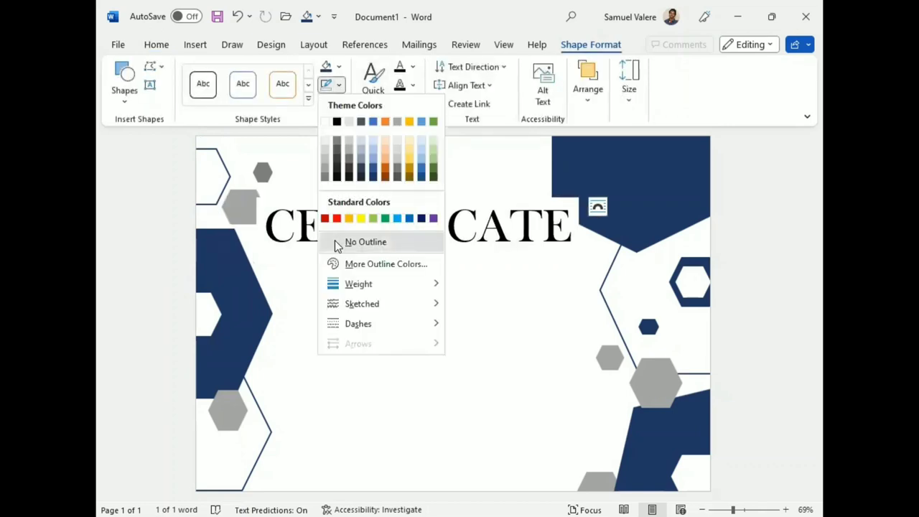
pyautogui.click(336, 241)
pyautogui.click(338, 66)
pyautogui.click(335, 222)
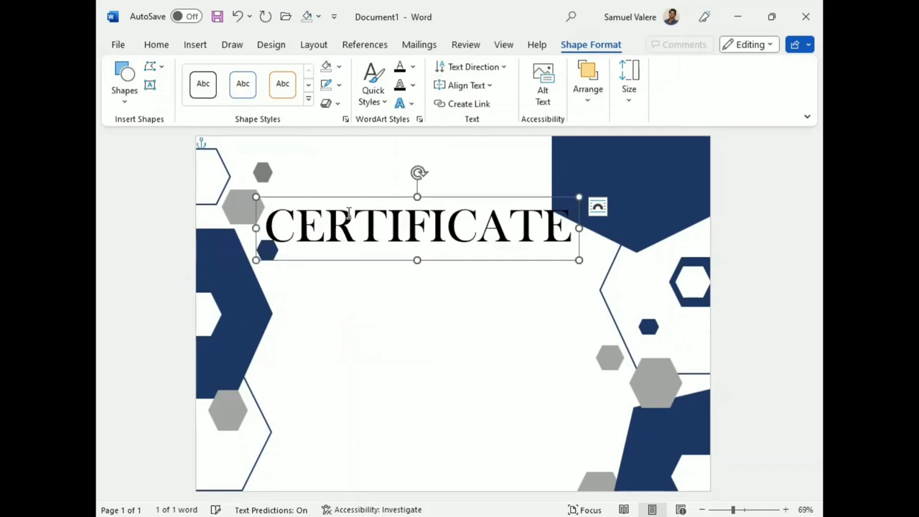
pyautogui.doubleClick(404, 230)
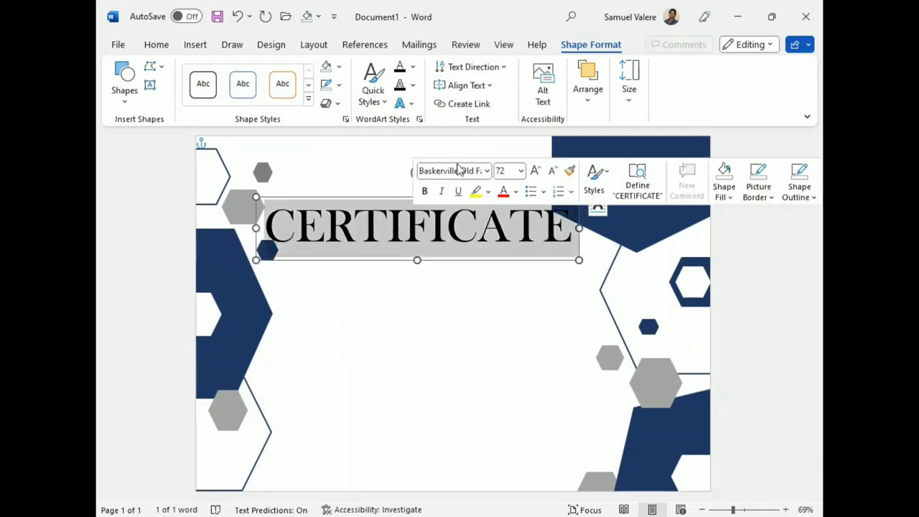
pyautogui.click(413, 66)
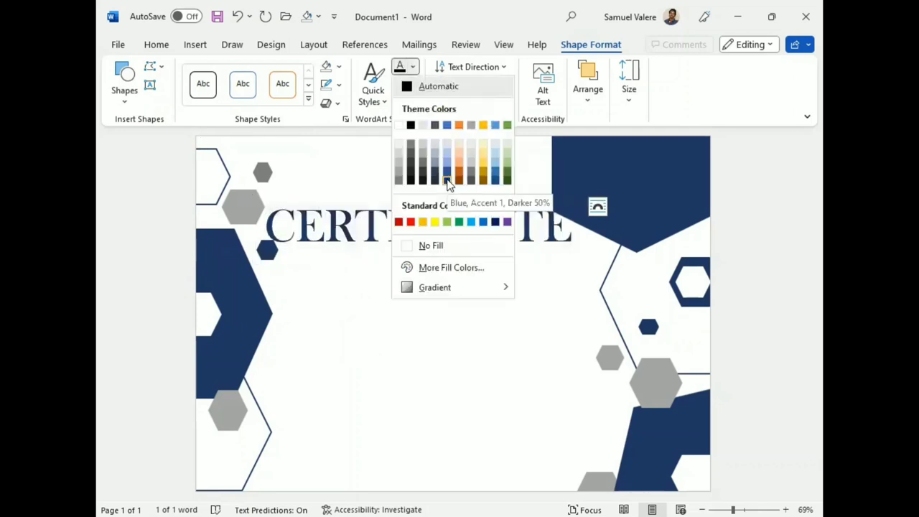
pyautogui.click(448, 182)
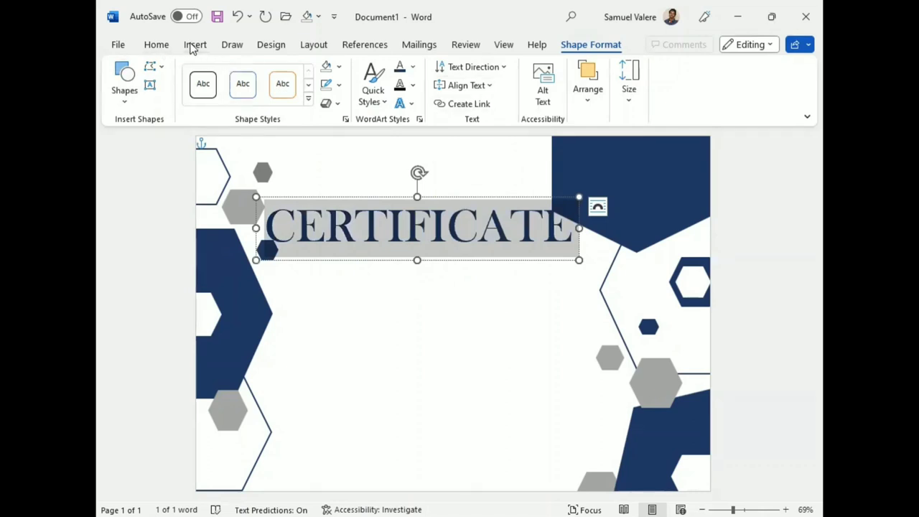
# Set the title's font size to 70, then 65
pyautogui.click(162, 47)
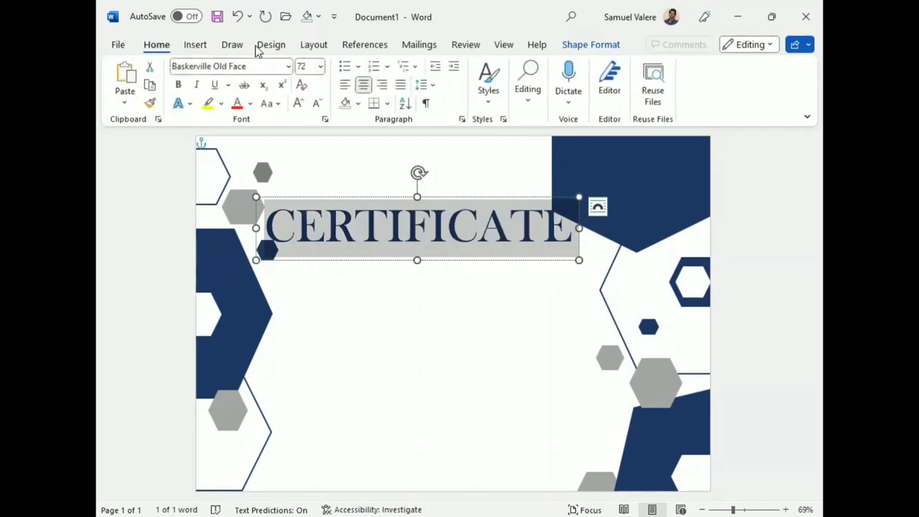
pyautogui.hotkey('ctrl', 'shift', 'p')
pyautogui.write('70')
pyautogui.press('Return')
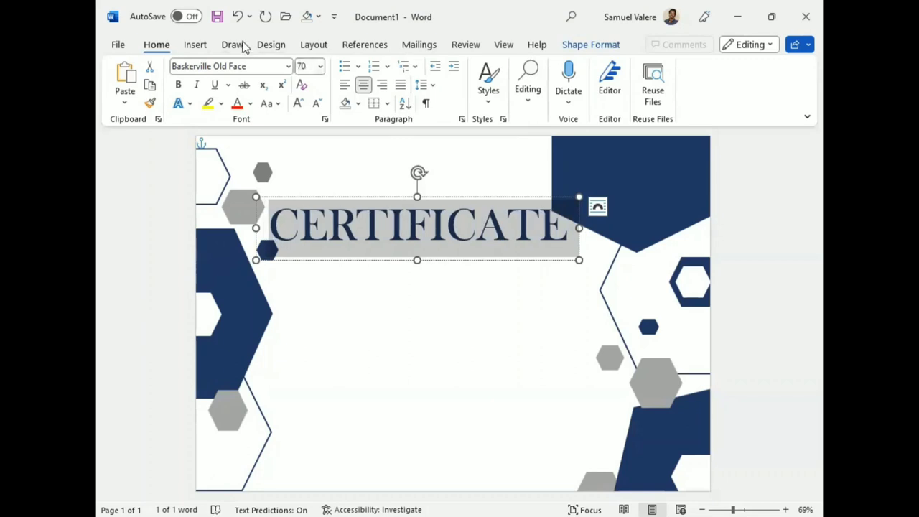
pyautogui.hotkey('ctrl', 'shift', 'p')
pyautogui.write('65')
pyautogui.press('Return')
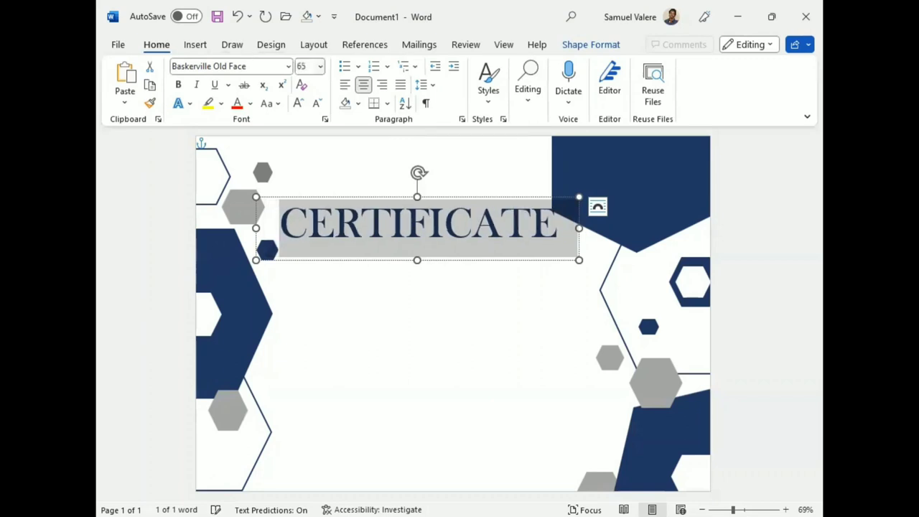
# Move the title box slightly lower, set the title to 60 pt, and nudge it into place
pyautogui.click(417, 258)
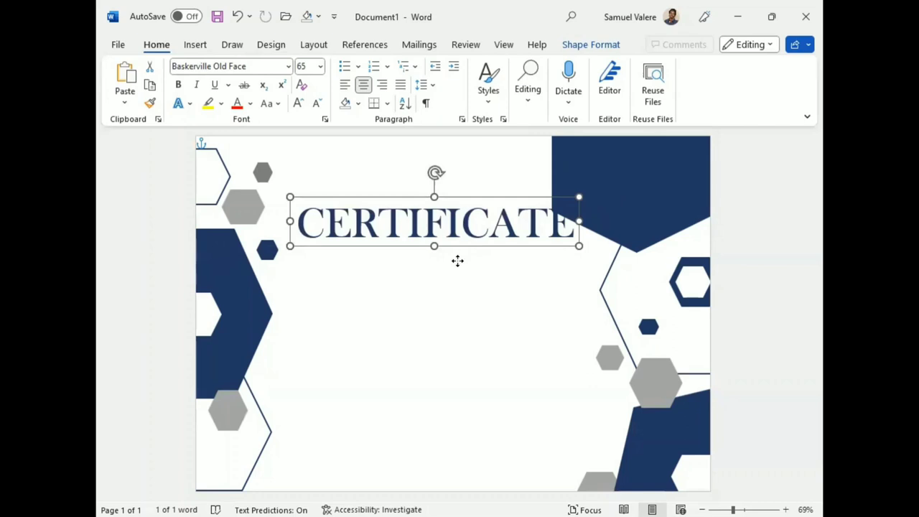
pyautogui.moveTo(435, 248); pyautogui.dragTo(435, 262)
pyautogui.doubleClick(423, 228)
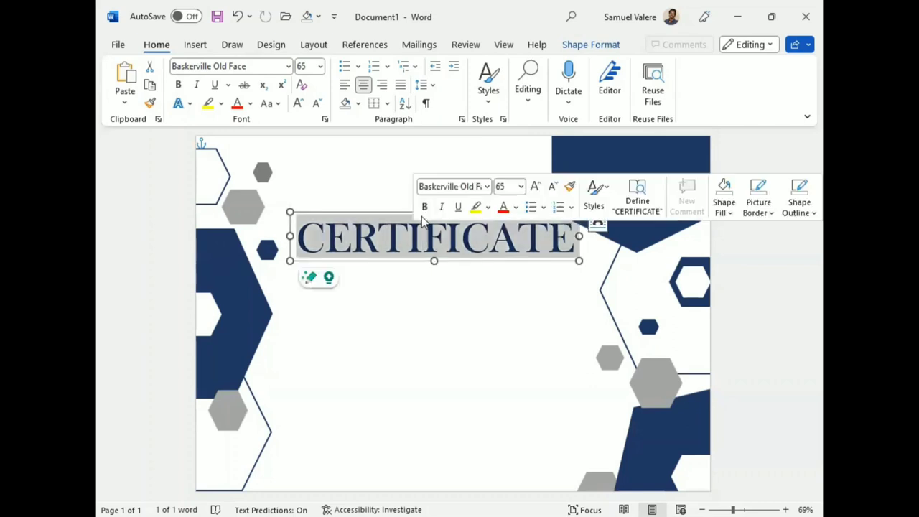
pyautogui.click(504, 186)
pyautogui.write('60')
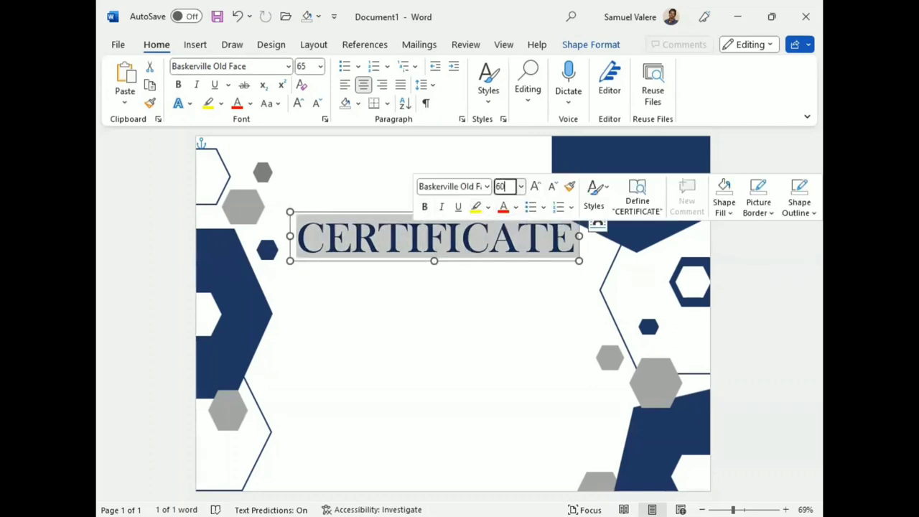
pyautogui.press('Return')
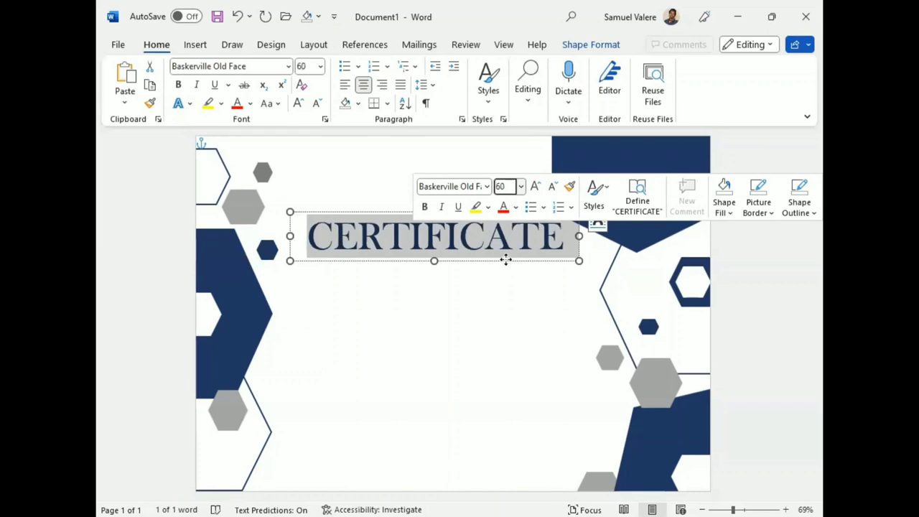
pyautogui.click(507, 263)
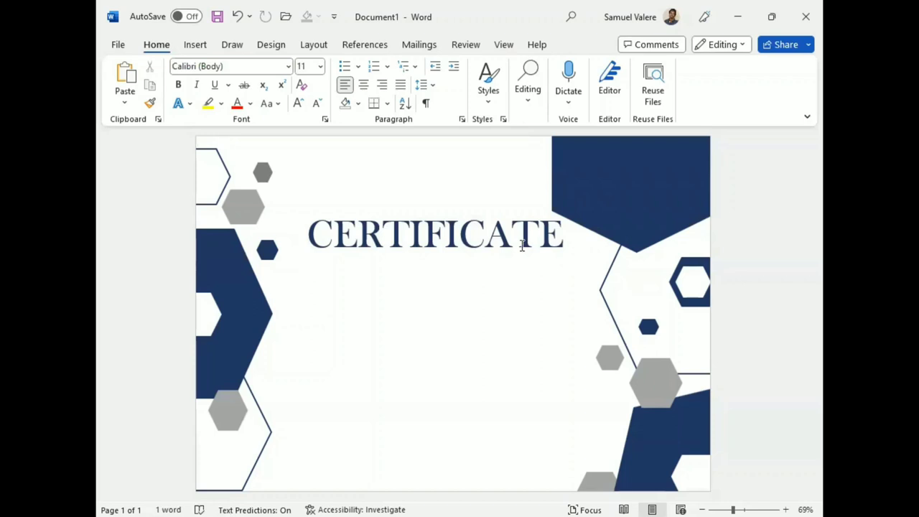
pyautogui.click(516, 258)
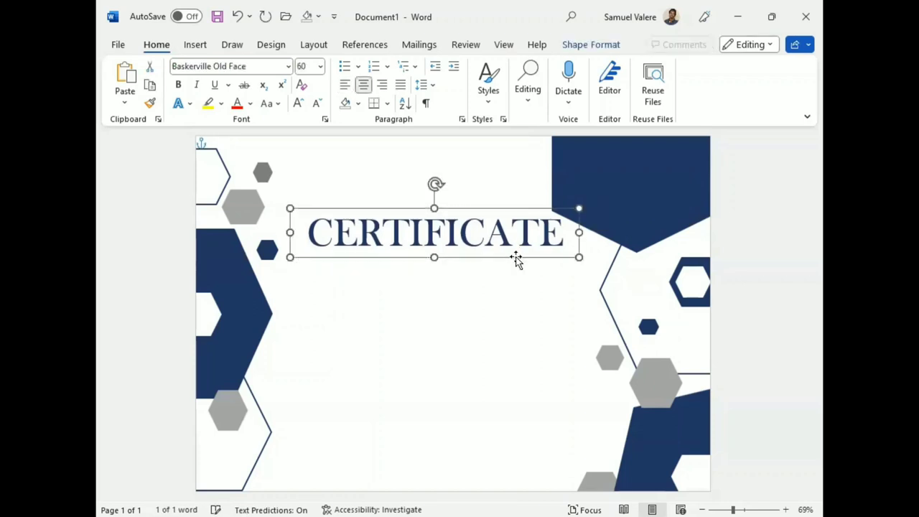
pyautogui.moveTo(516, 260); pyautogui.dragTo(513, 259)
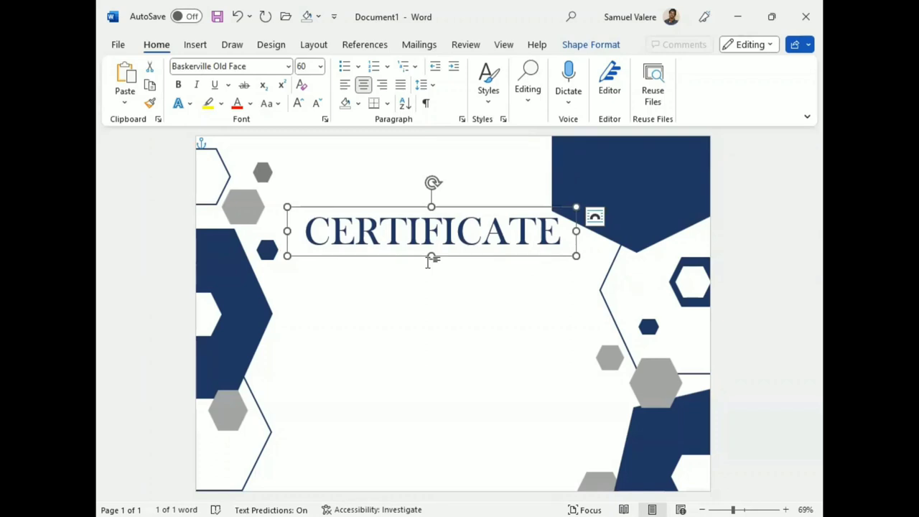
# Duplicate the title box below it, type 'Of Appreciation', and reduce it to 28 pt
pyautogui.moveTo(429, 263); pyautogui.dragTo(431, 283)
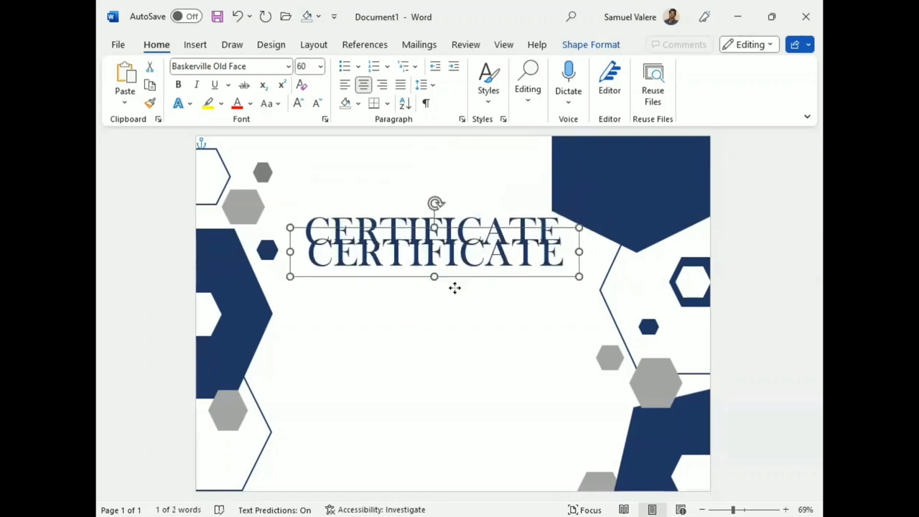
pyautogui.doubleClick(450, 270)
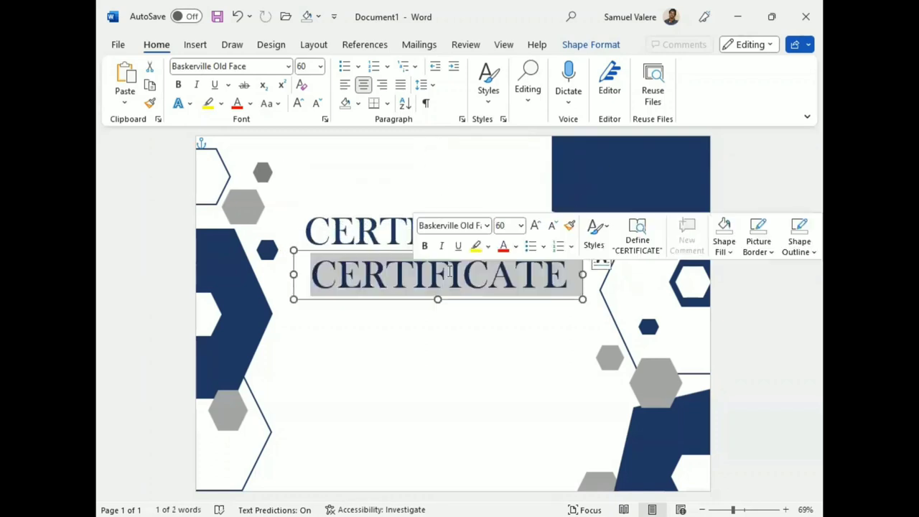
pyautogui.write('Of Appre')
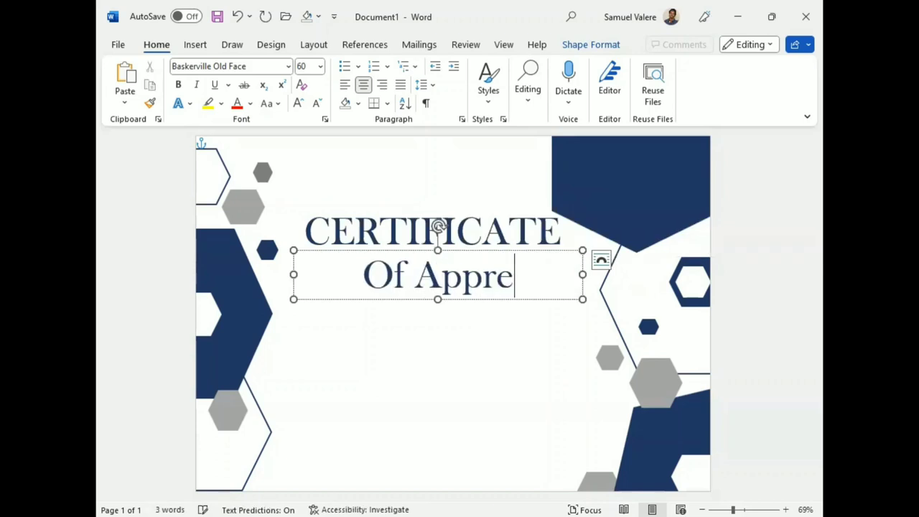
pyautogui.write('ciation')
pyautogui.click(432, 276)
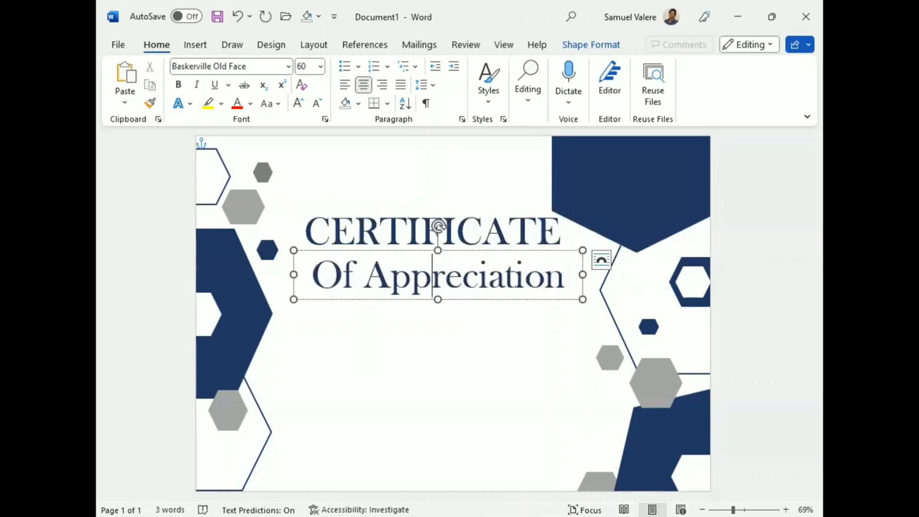
pyautogui.tripleClick(432, 276)
pyautogui.click(547, 237)
pyautogui.click(547, 237)
pyautogui.click(547, 237)
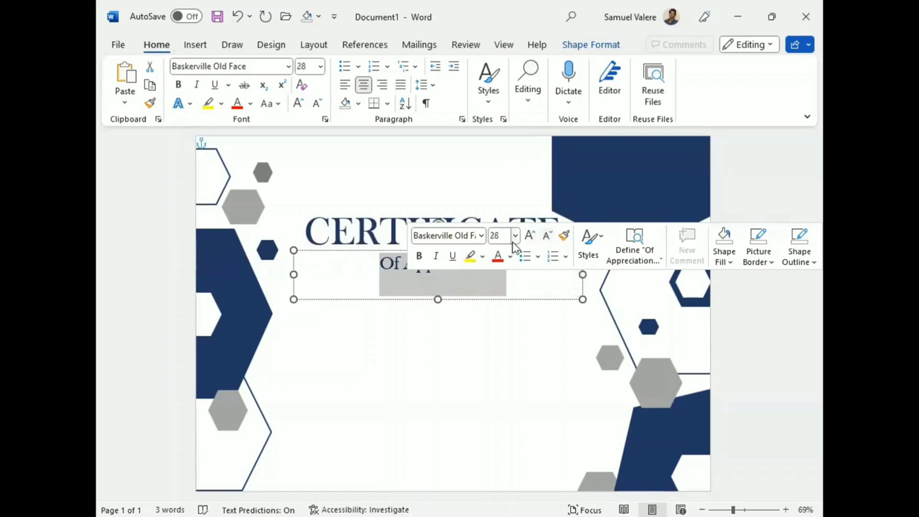
# Convert the subtitle to UPPERCASE and shrink it to 24 pt
pyautogui.click(271, 102)
pyautogui.click(309, 161)
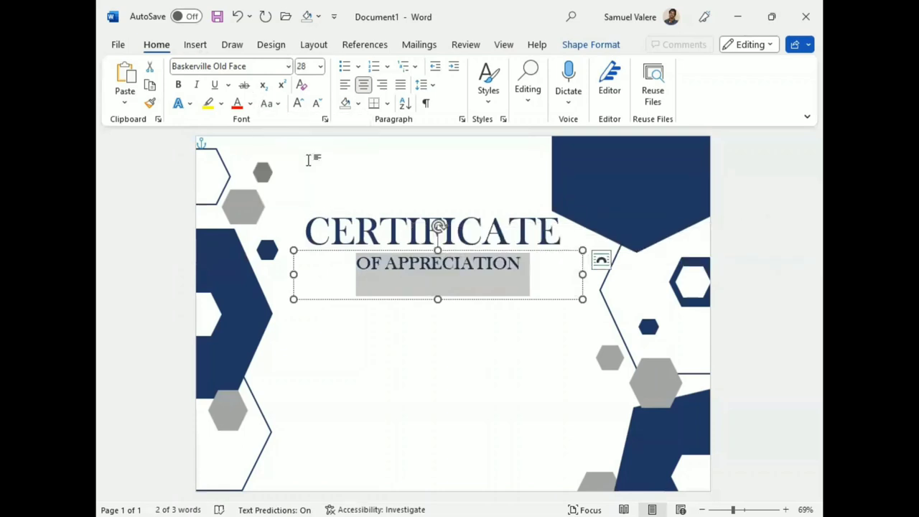
pyautogui.click(316, 103)
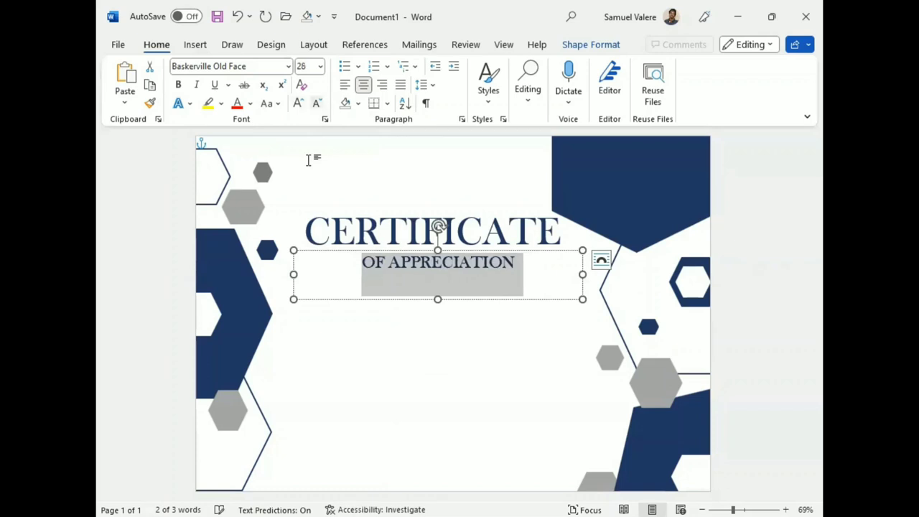
pyautogui.hotkey('ctrl', 'shift', ',')
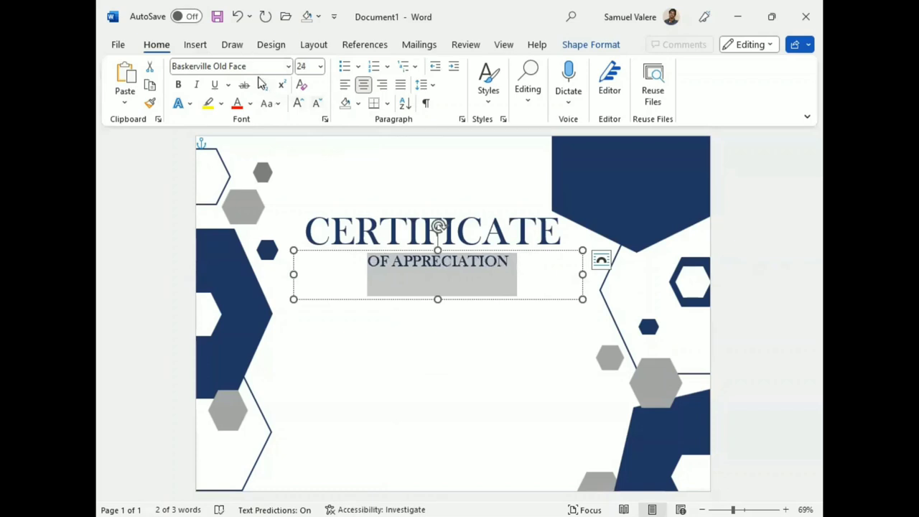
pyautogui.click(250, 104)
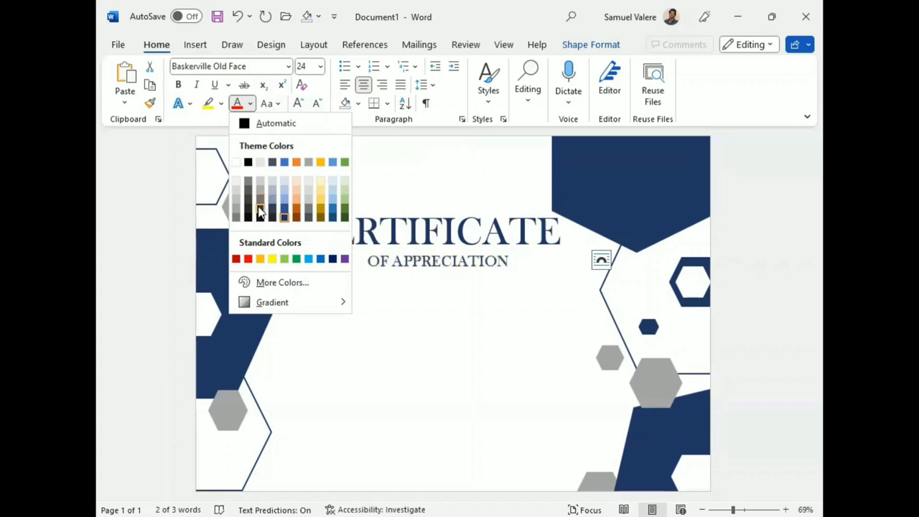
pyautogui.click(556, 288)
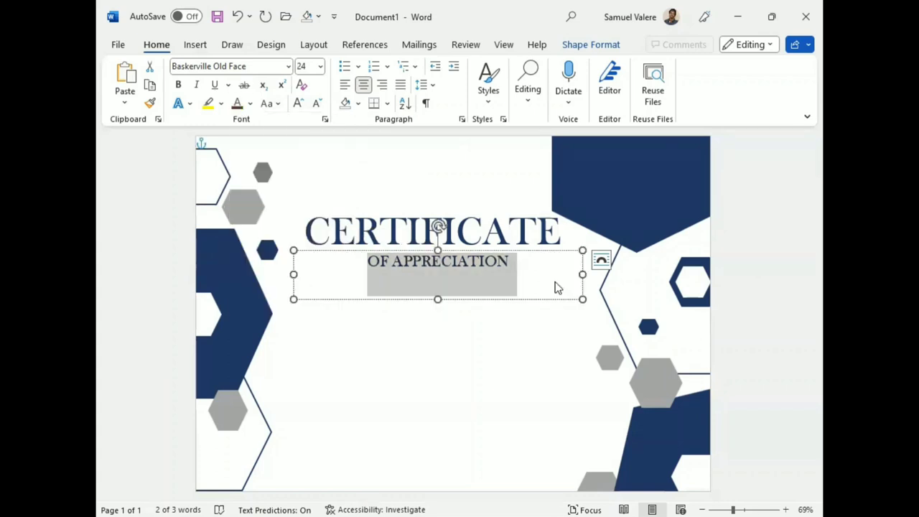
# Fit the subtitle box to its text, centre it under the title, and paste a duplicate
pyautogui.click(374, 302)
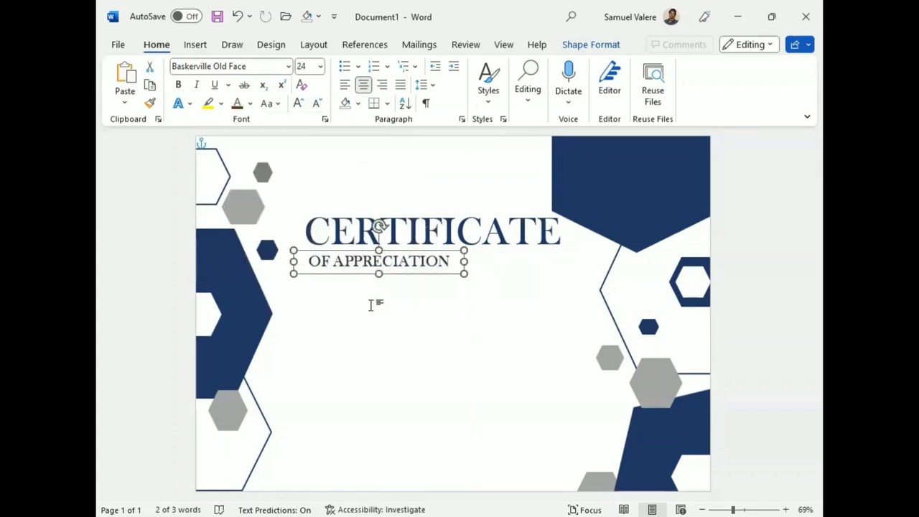
pyautogui.press('Right')
pyautogui.press('Right')
pyautogui.press('Right')
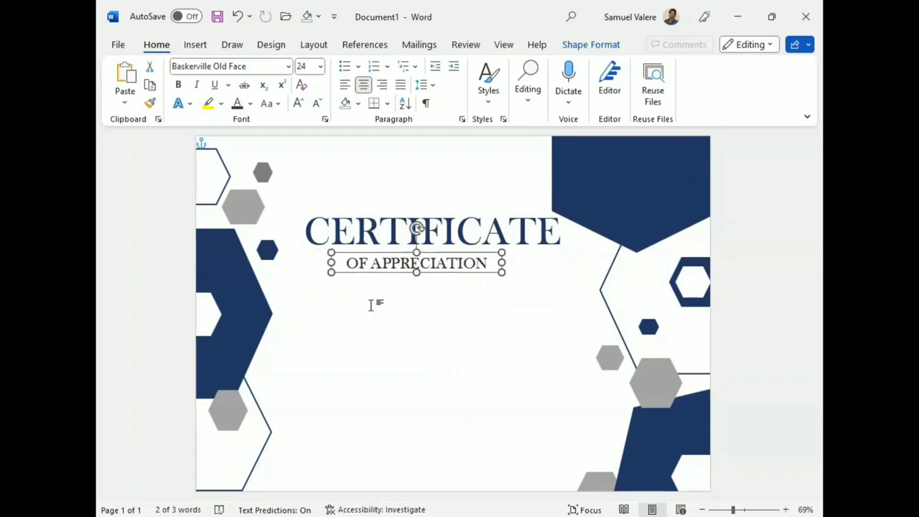
pyautogui.press('Right')
pyautogui.press('Right')
pyautogui.press('Right')
pyautogui.press('Right')
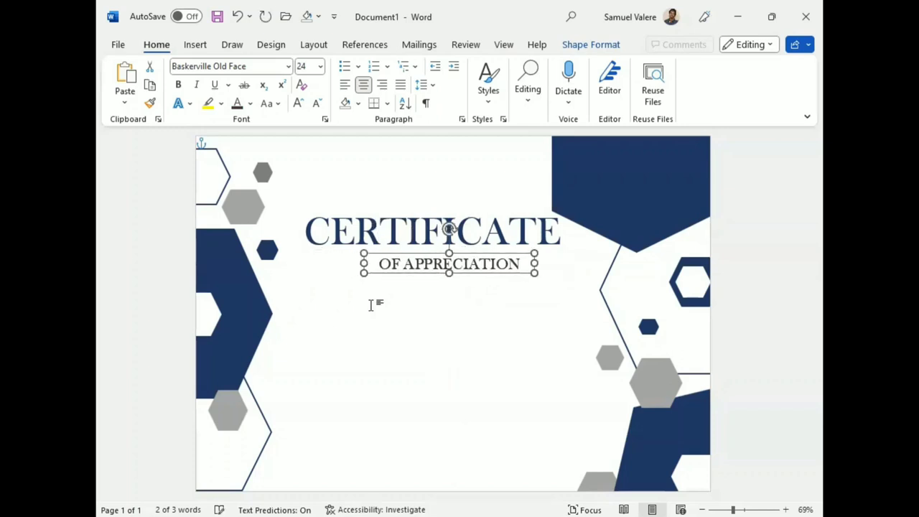
pyautogui.hotkey('ctrl', 'Up')
pyautogui.hotkey('ctrl', 'Left')
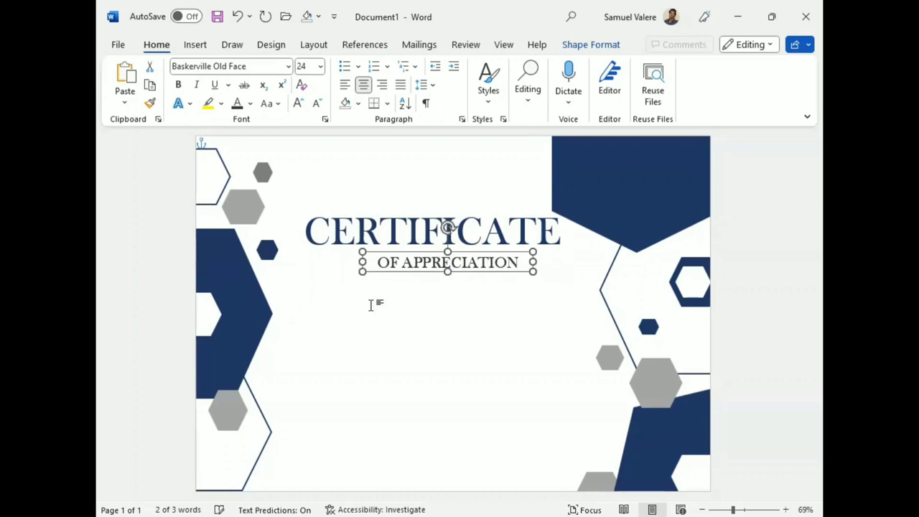
pyautogui.press('Left')
pyautogui.hotkey('ctrl', 'Up')
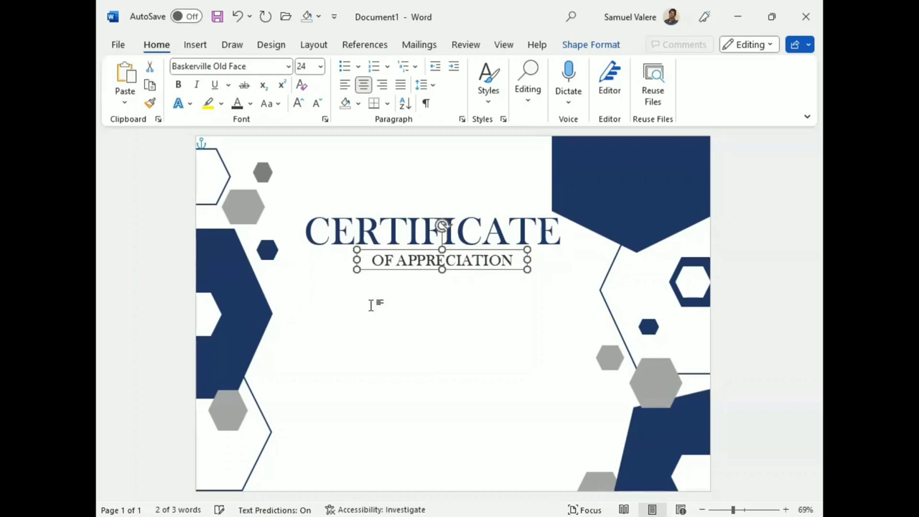
pyautogui.press('Up')
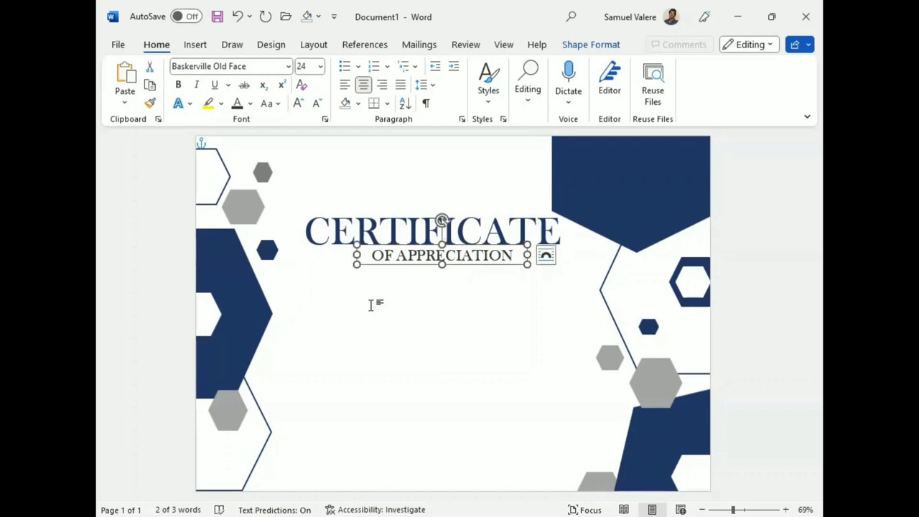
pyautogui.hotkey('ctrl', 'Left')
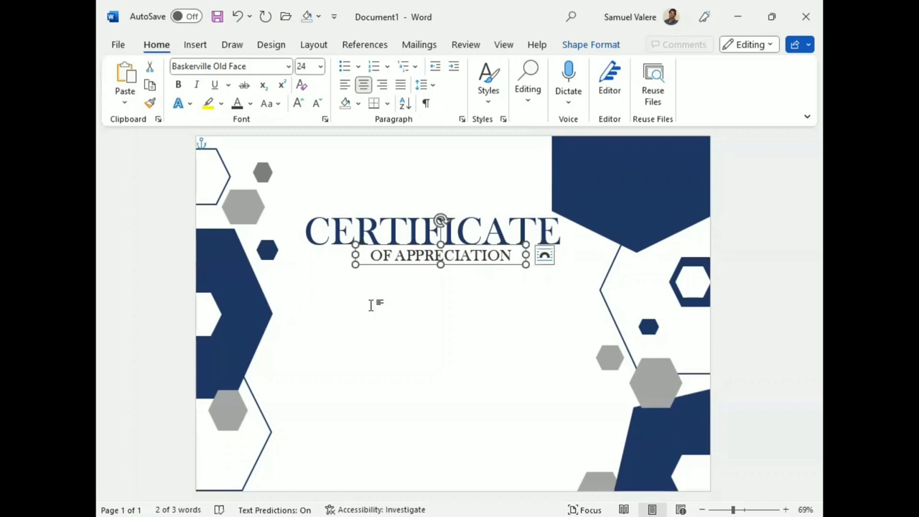
pyautogui.hotkey('ctrl', 'v')
# Move the copy below the subtitle and type 'This Certificate Is Proudly Presented To'
pyautogui.moveTo(458, 223); pyautogui.dragTo(456, 302)
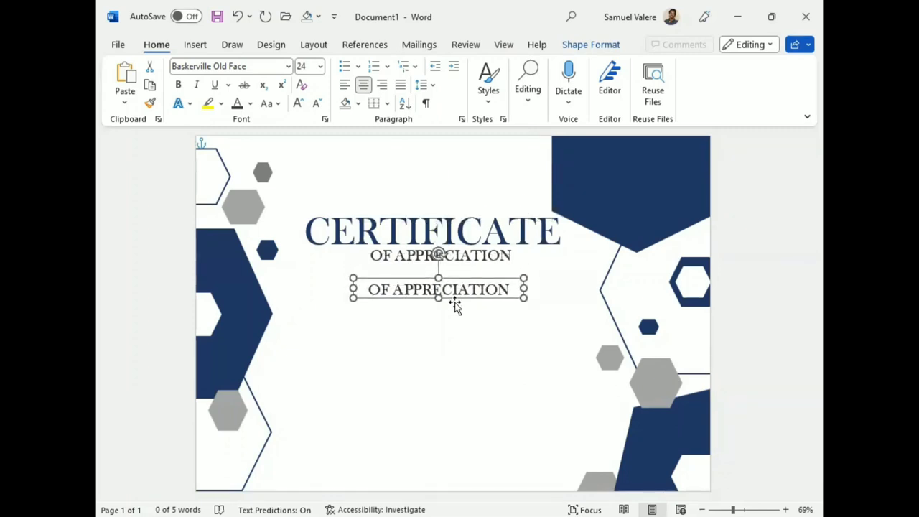
pyautogui.tripleClick(455, 301)
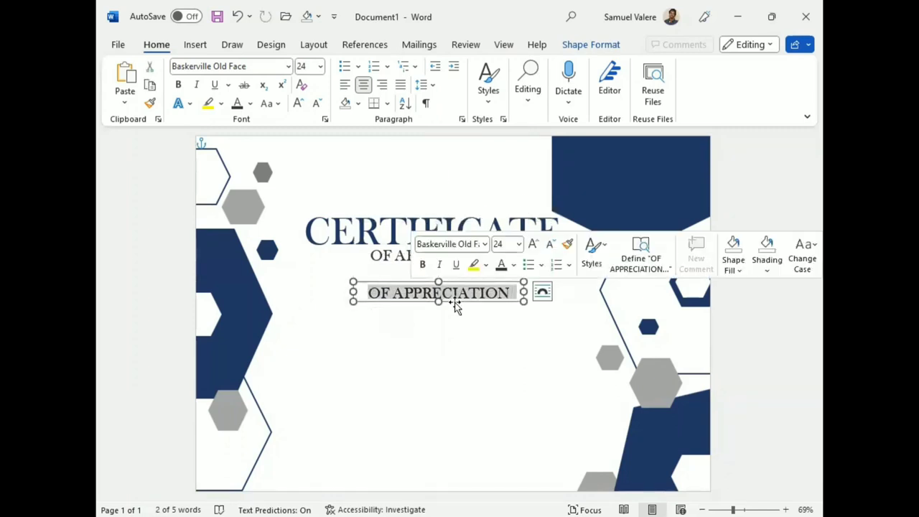
pyautogui.write('This Certi')
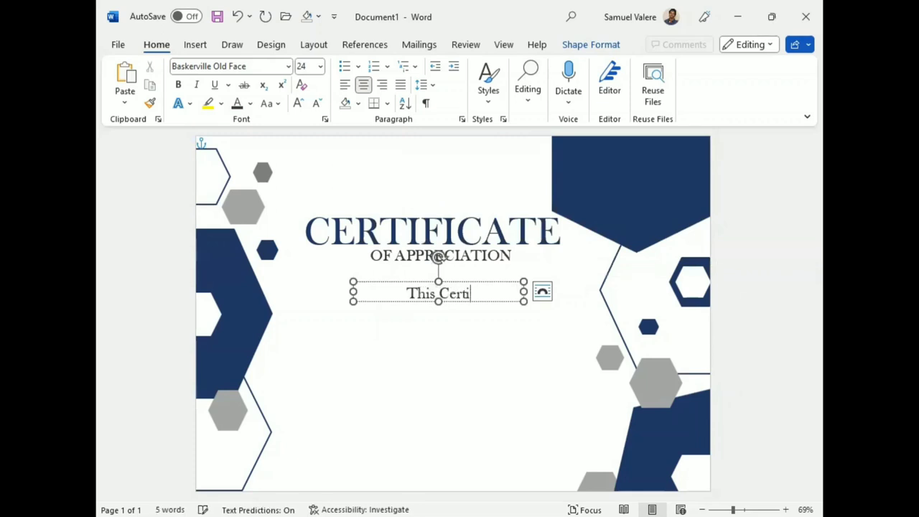
pyautogui.write('ficate Is ')
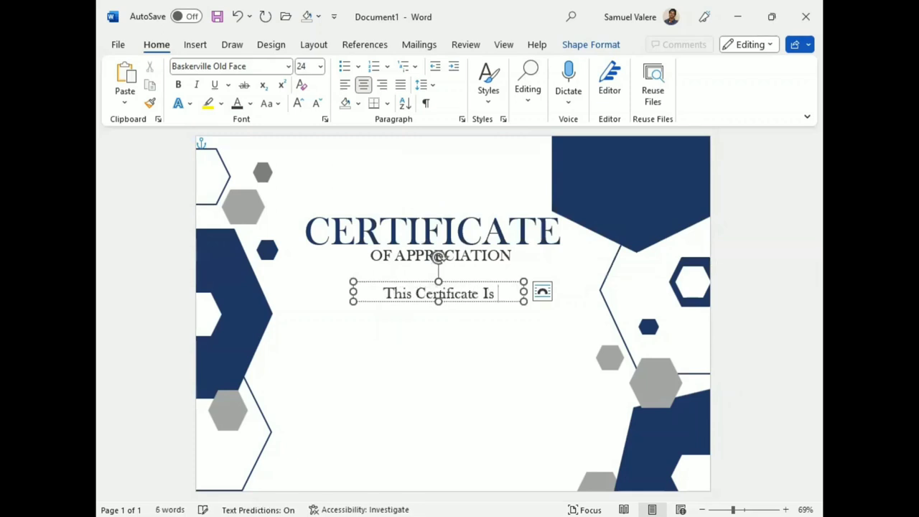
pyautogui.write('Prou')
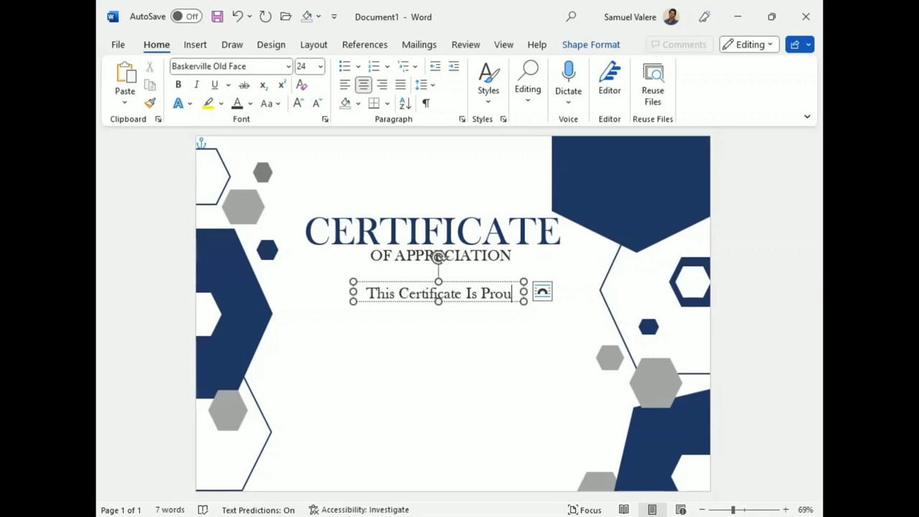
pyautogui.press('BackSpace')
pyautogui.press('BackSpace')
pyautogui.press('BackSpace')
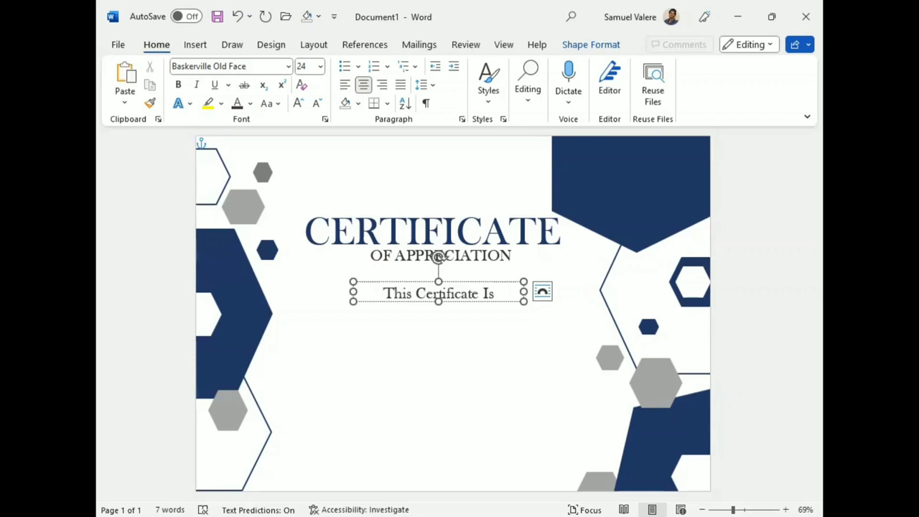
pyautogui.write('Prouudly')
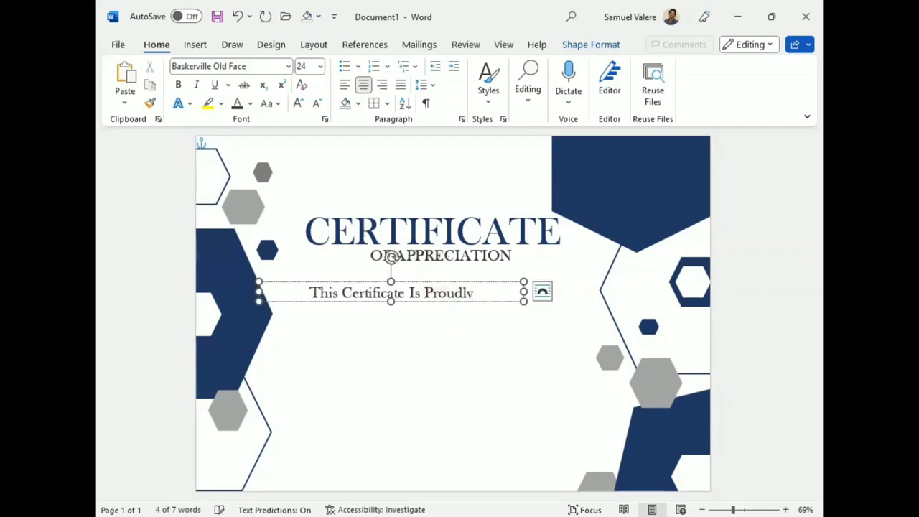
pyautogui.write(' Pr')
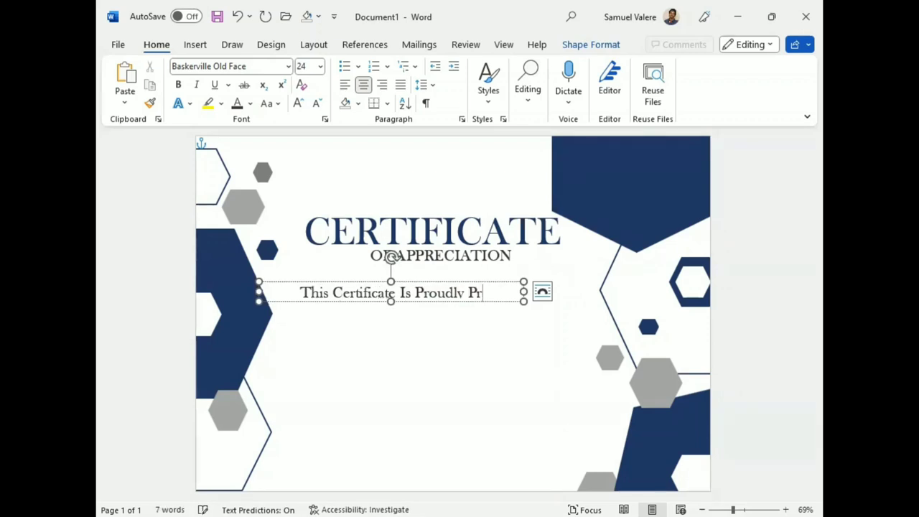
pyautogui.write('esented To')
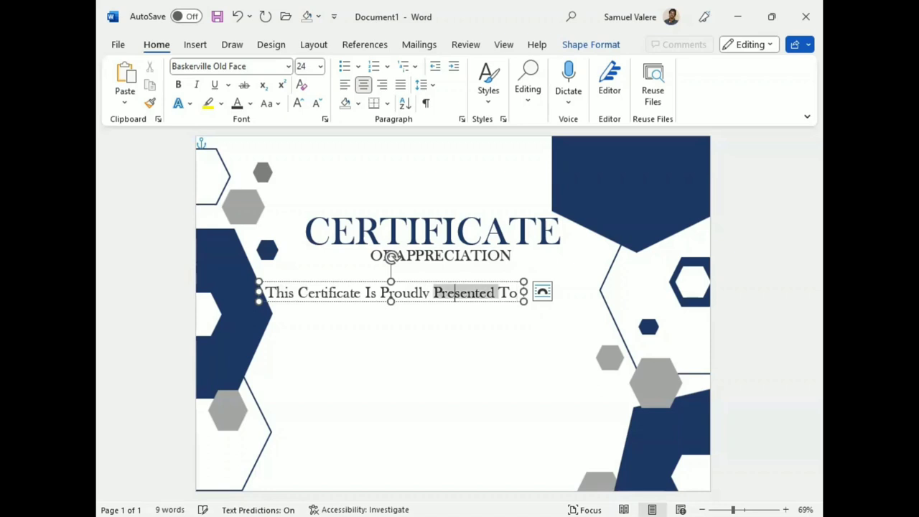
# Convert the line to UPPERCASE and shrink it to 14 pt
pyautogui.tripleClick(466, 293)
pyautogui.click(571, 247)
pyautogui.click(571, 247)
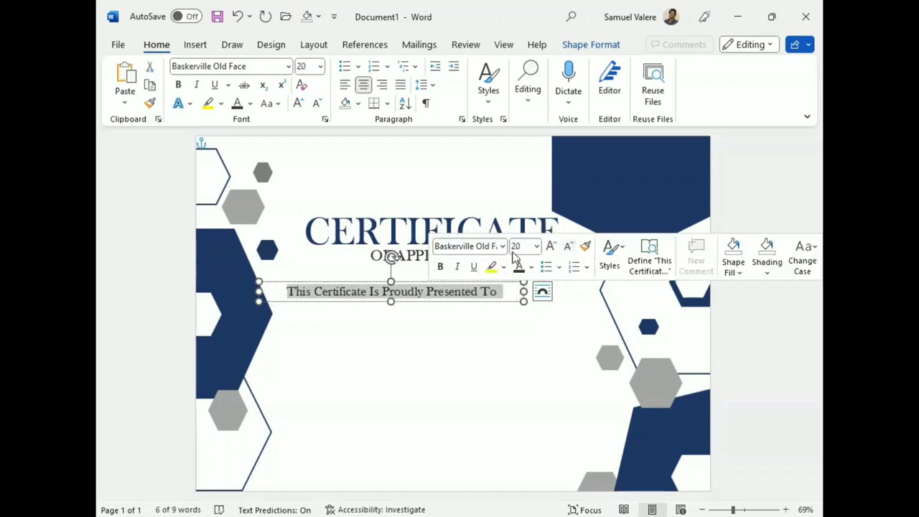
pyautogui.click(270, 103)
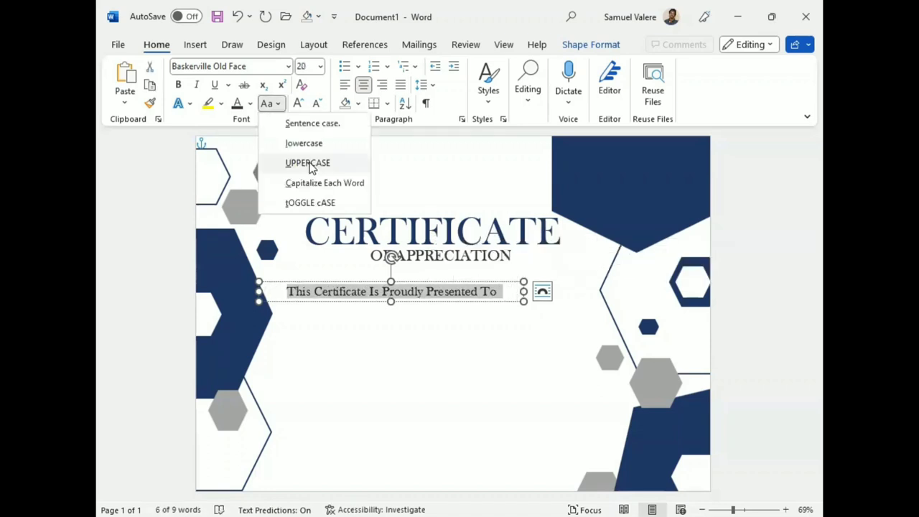
pyautogui.press('u')
pyautogui.hotkey('ctrl', 'shift', ',')
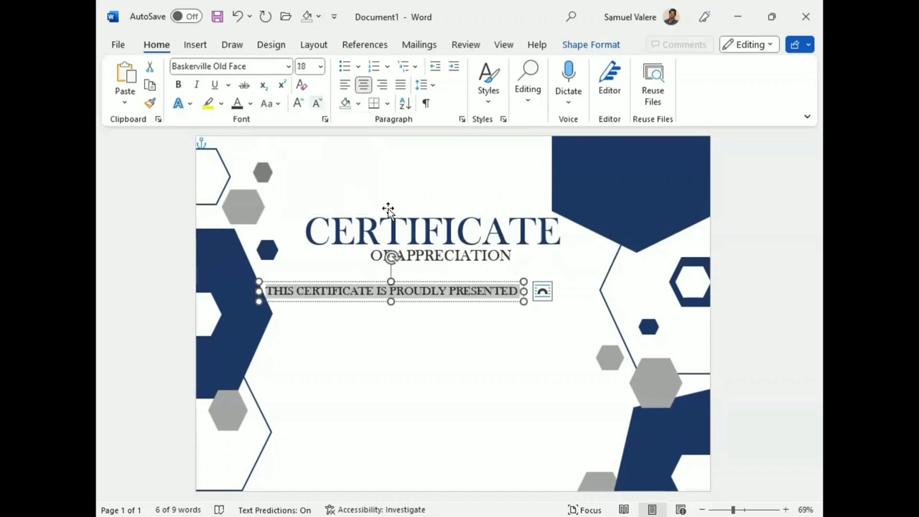
pyautogui.hotkey('ctrl', 'shift', ',')
pyautogui.hotkey('ctrl', 'shift', ',')
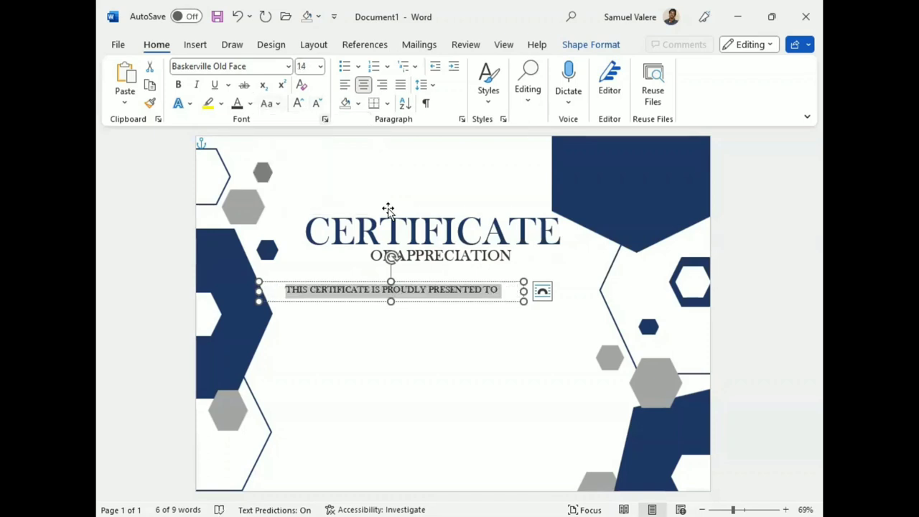
# Expand the line's letter spacing by 2 pt, append 'TO', and nudge the box right
pyautogui.hotkey('ctrl', 'd')
pyautogui.hotkey('ctrl', 'Tab')
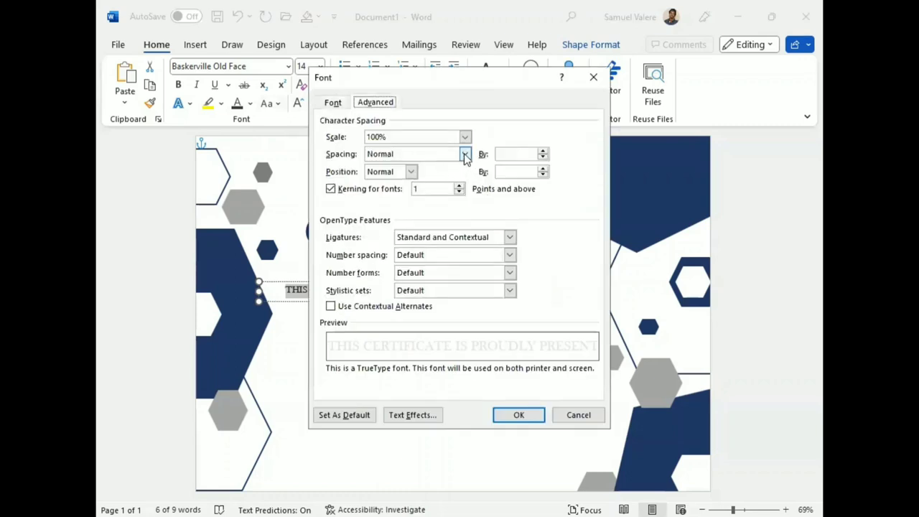
pyautogui.click(465, 156)
pyautogui.click(399, 174)
pyautogui.press('BackSpace')
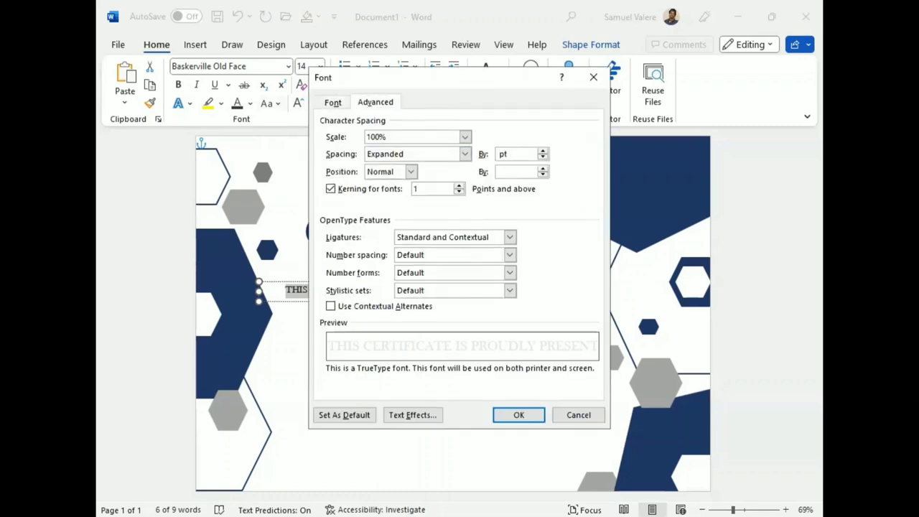
pyautogui.write('2')
pyautogui.press('Return')
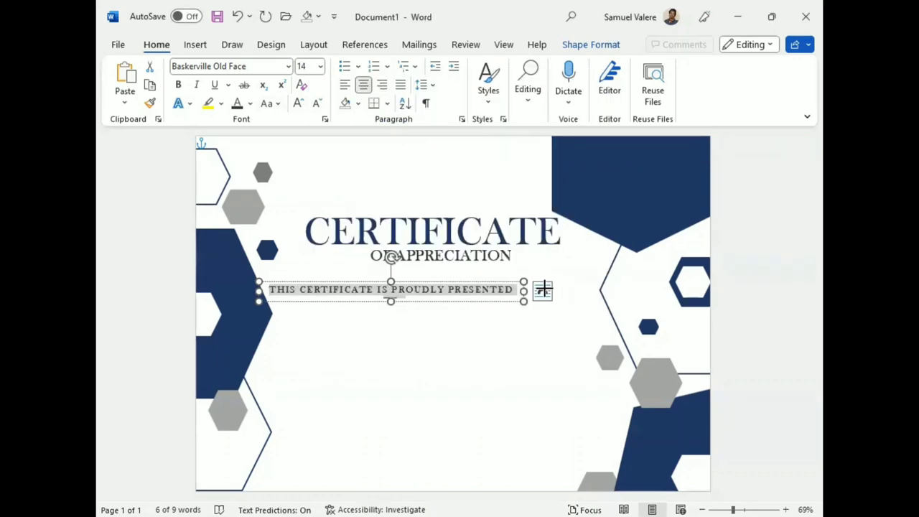
pyautogui.press('End')
pyautogui.write('TO')
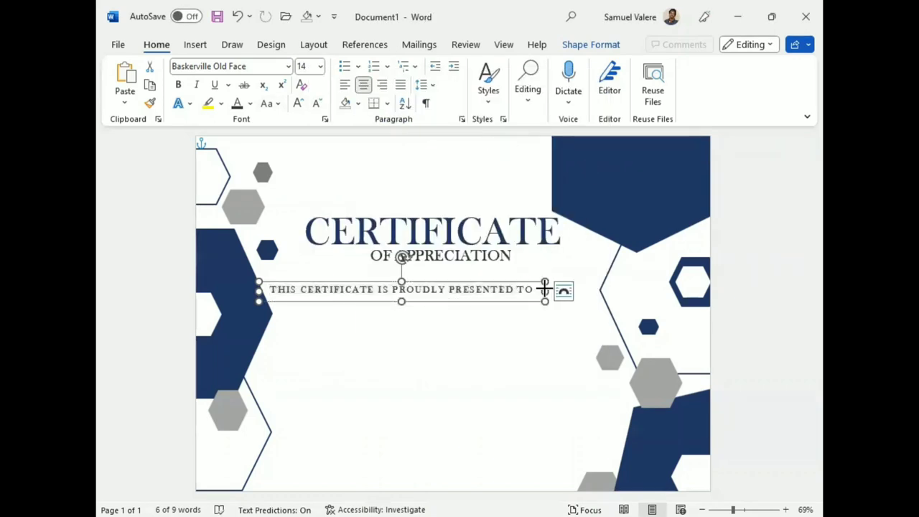
pyautogui.press('Right')
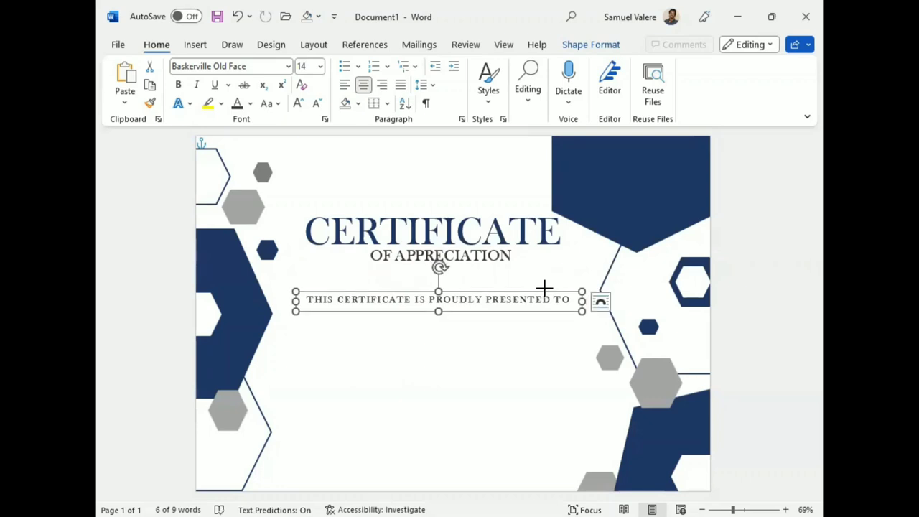
# Duplicate the title box below the subtitle and type the recipient's name into it, fixing the spelling
pyautogui.click(453, 206)
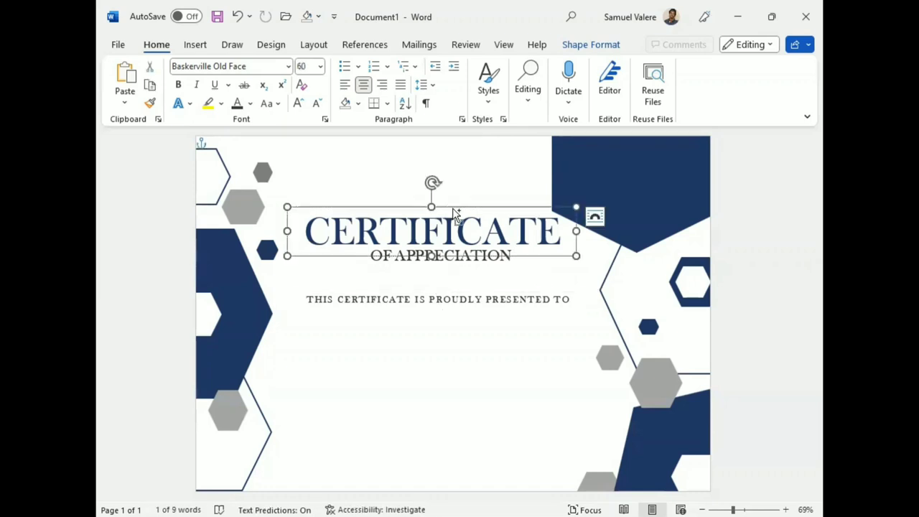
pyautogui.keyDown('ctrl'); pyautogui.moveTo(455, 203); pyautogui.dragTo(457, 289); pyautogui.keyUp('ctrl')
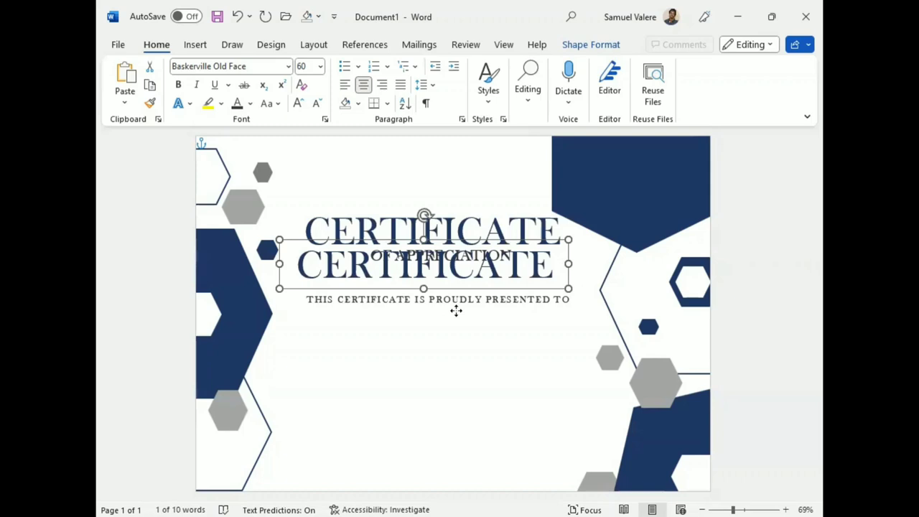
pyautogui.moveTo(456, 310); pyautogui.dragTo(455, 310)
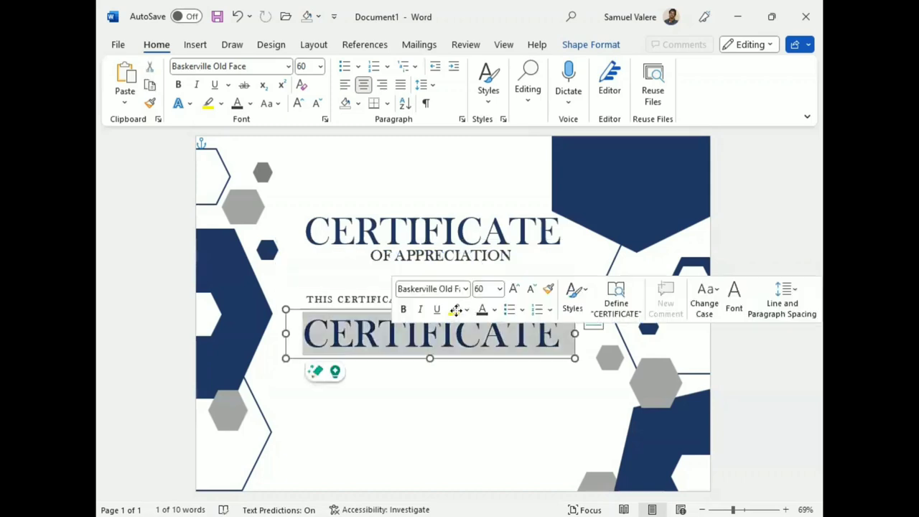
pyautogui.write('Figaro')
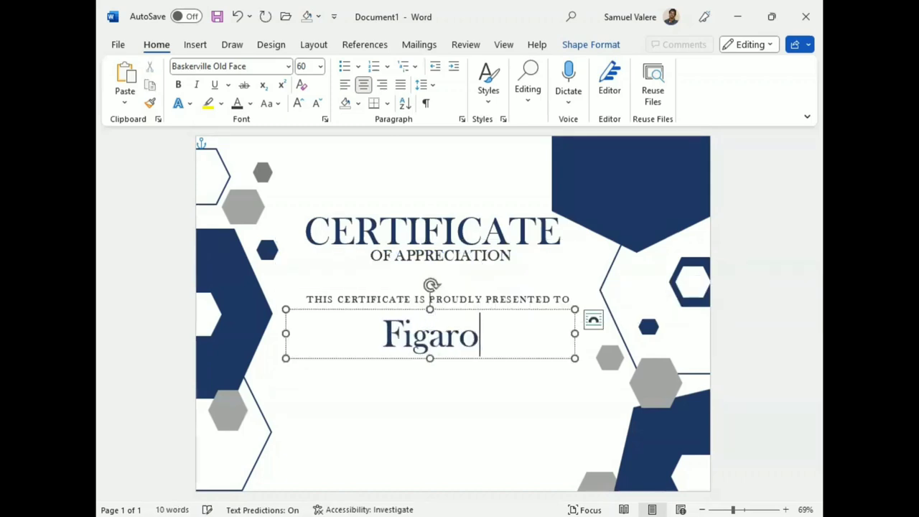
pyautogui.write(' Pirre')
pyautogui.press('BackSpace')
pyautogui.write('re')
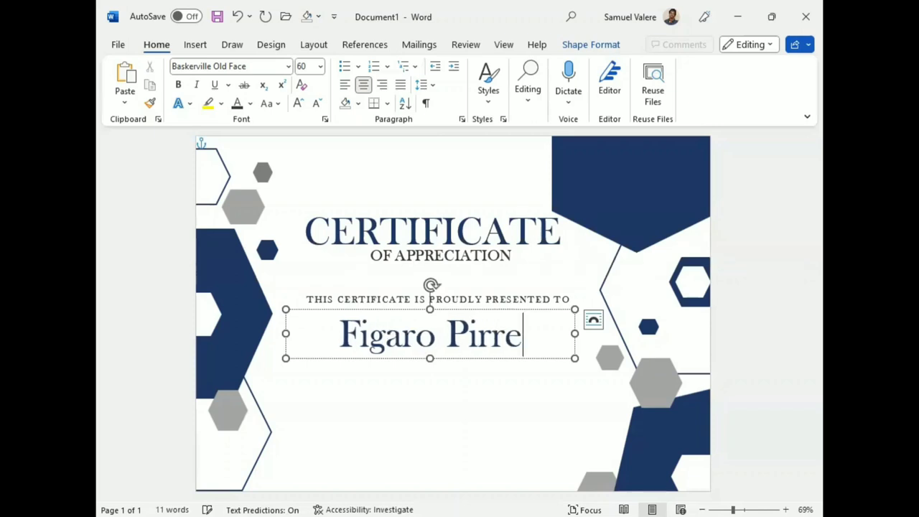
pyautogui.moveTo(525, 342); pyautogui.dragTo(370, 342)
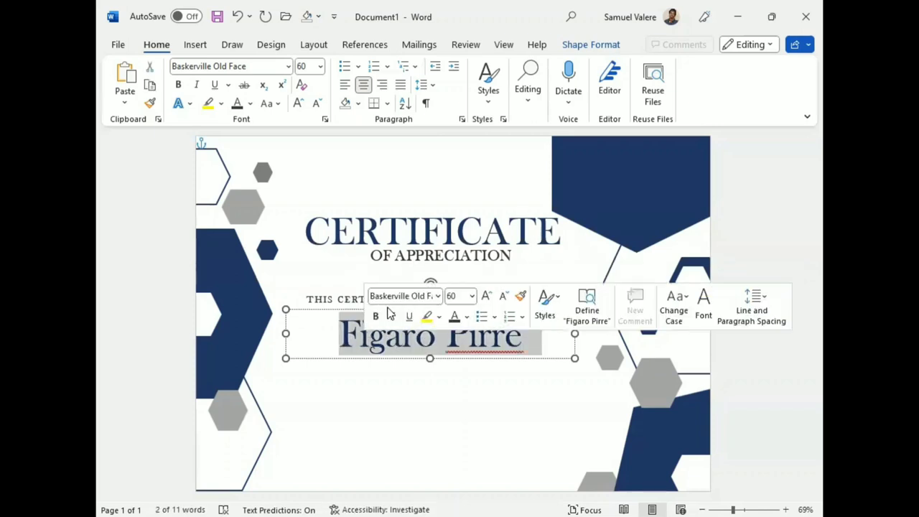
pyautogui.click(479, 340)
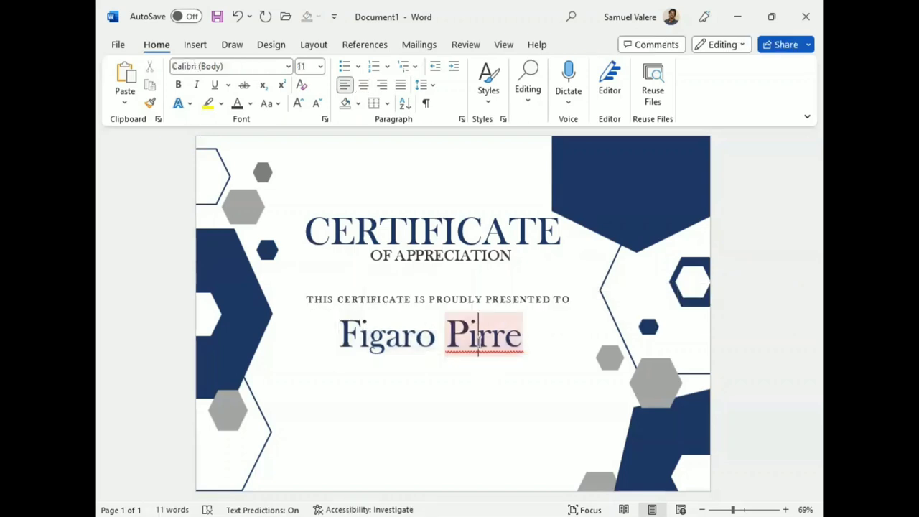
pyautogui.write('e')
pyautogui.moveTo(531, 338); pyautogui.dragTo(332, 336)
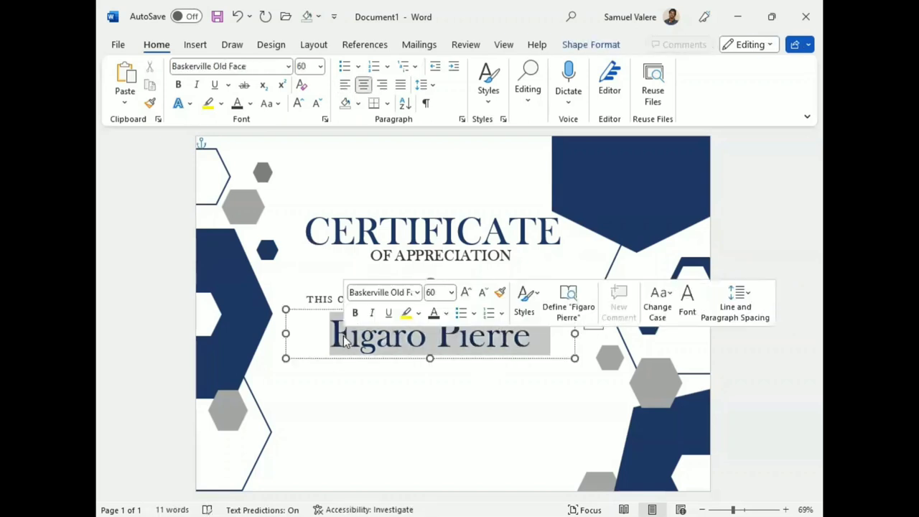
# Set the recipient name in Palace Script MT, enlarge it, and extend its box downward
pyautogui.click(379, 290)
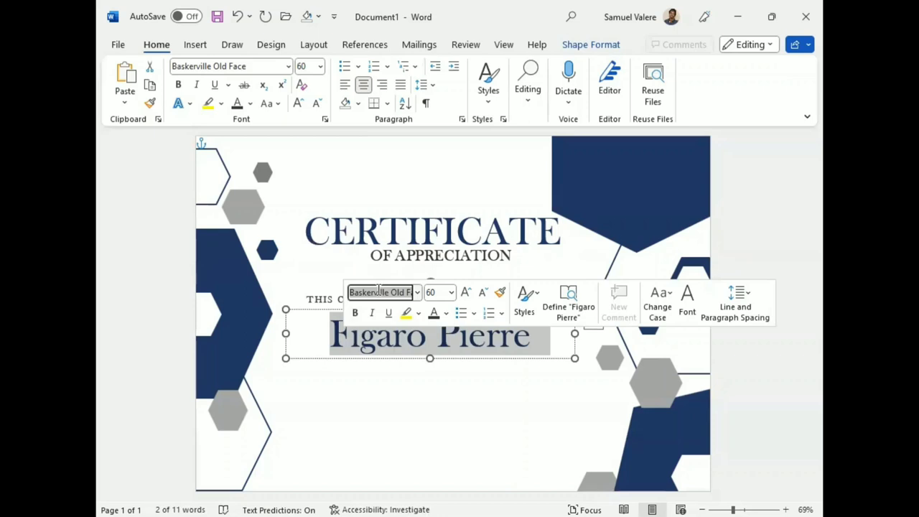
pyautogui.write('Palace Script MT')
pyautogui.press('Return')
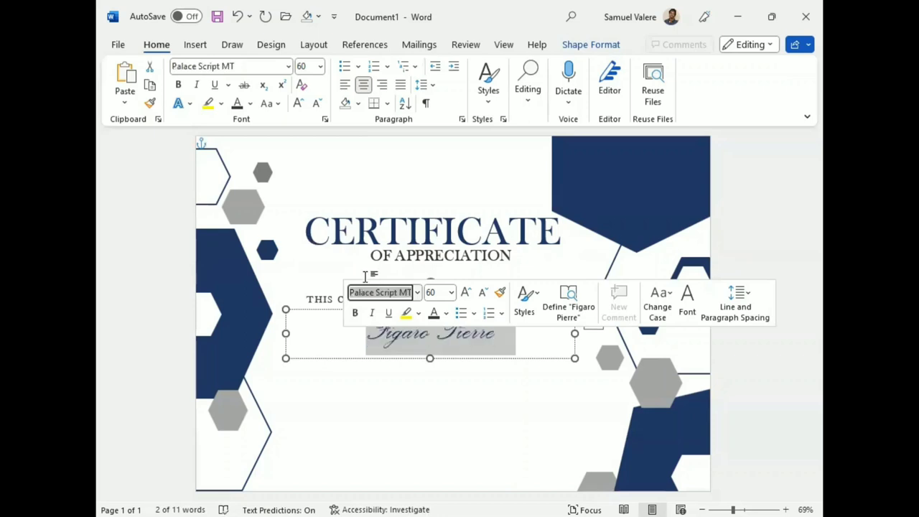
pyautogui.click(466, 293)
pyautogui.click(467, 293)
pyautogui.click(466, 293)
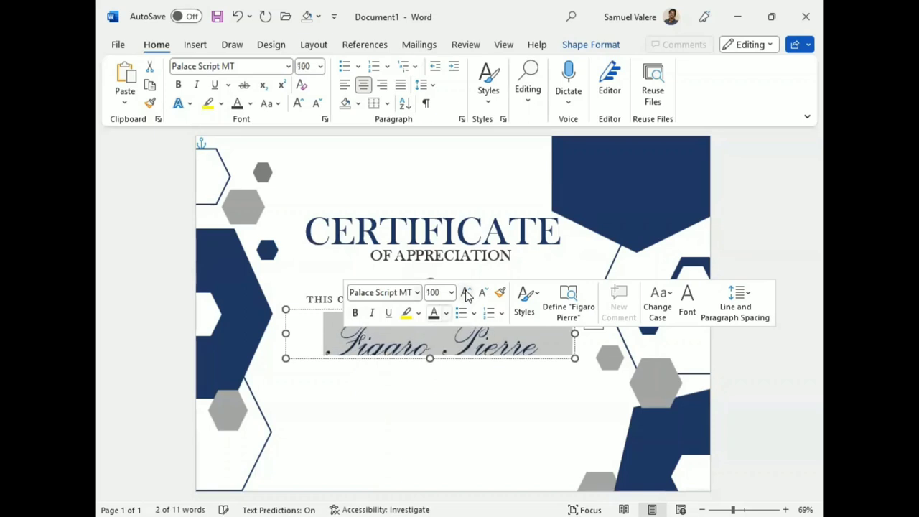
pyautogui.click(442, 381)
pyautogui.click(430, 373)
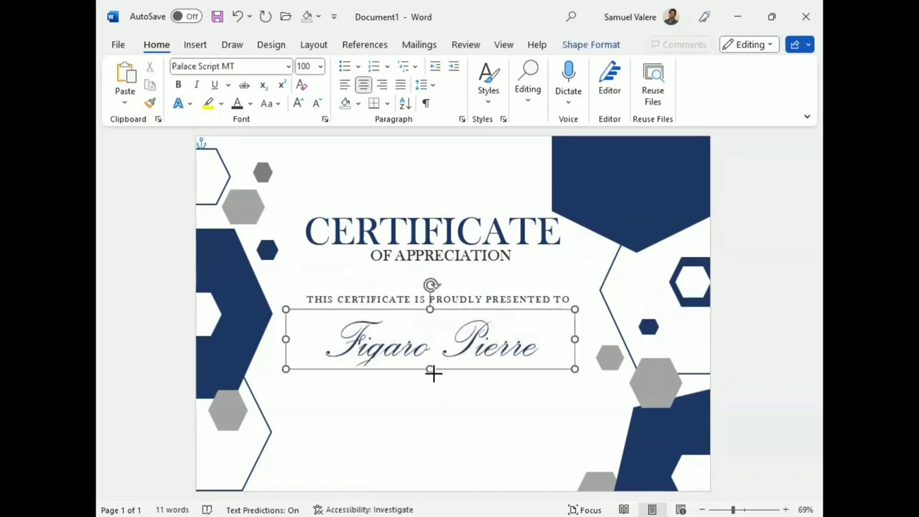
pyautogui.moveTo(431, 374); pyautogui.dragTo(431, 378)
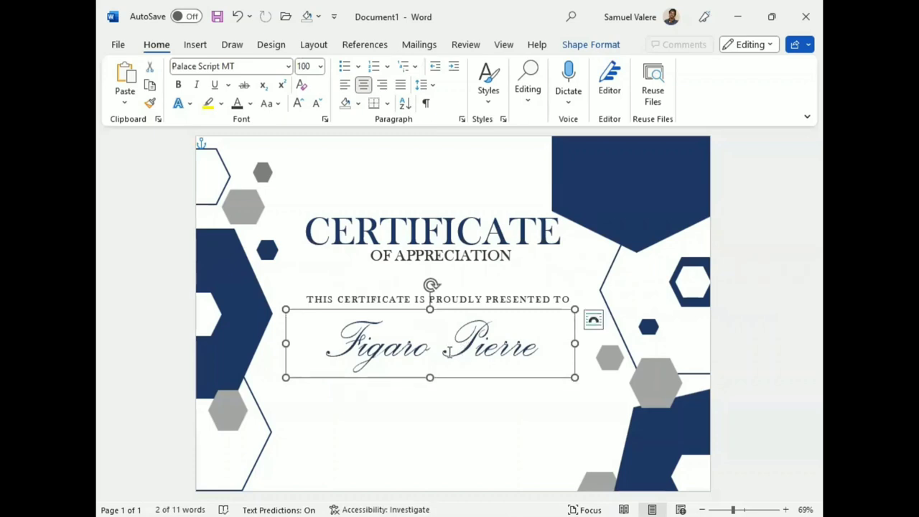
# Size the name to 110 pt, not bold, and adjust its box to fit
pyautogui.tripleClick(451, 352)
pyautogui.click(395, 327)
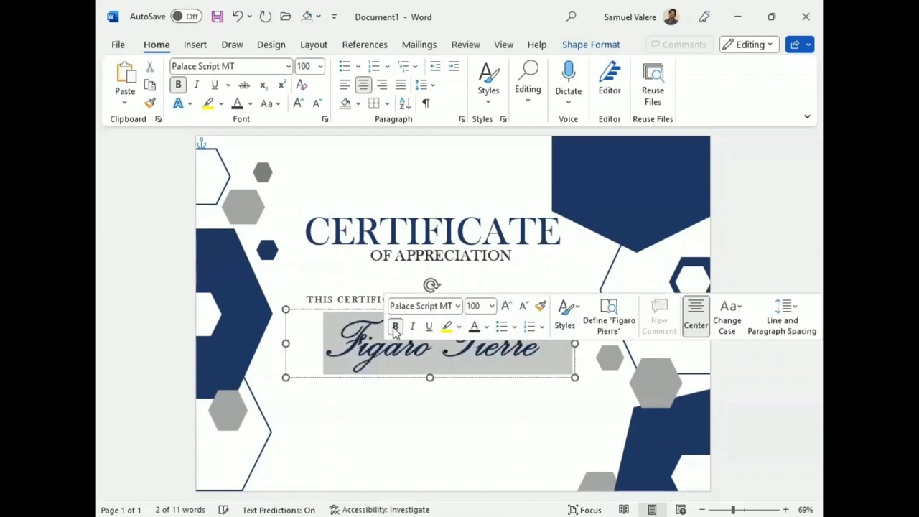
pyautogui.click(506, 307)
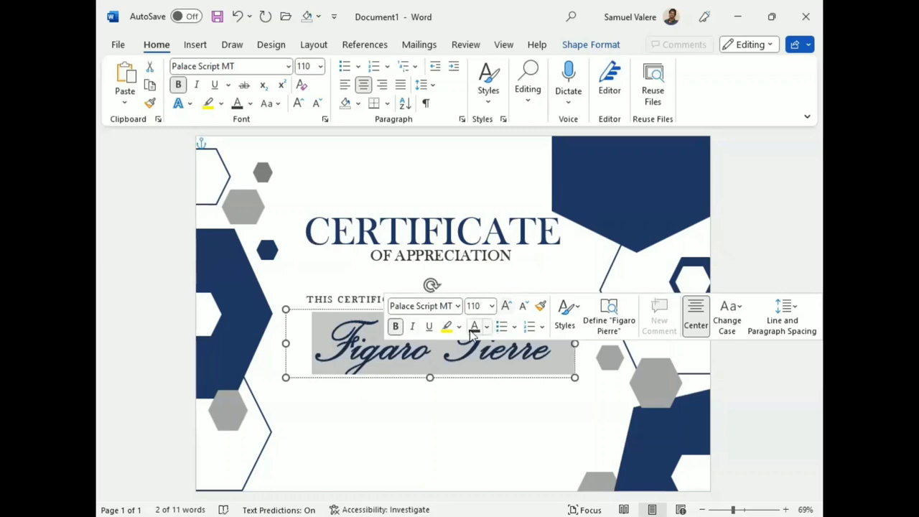
pyautogui.click(395, 326)
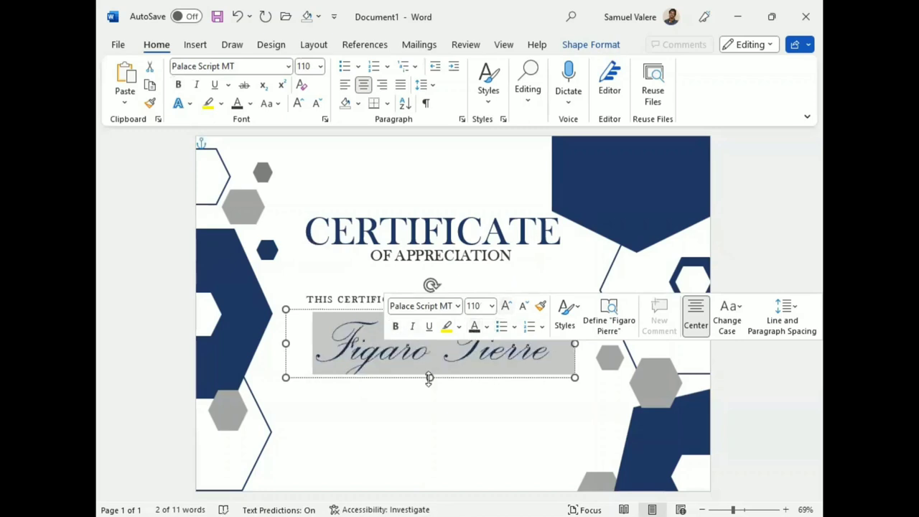
pyautogui.moveTo(430, 379)
pyautogui.mouseDown()
pyautogui.moveTo(445, 386)
pyautogui.moveTo(446, 379)
pyautogui.mouseUp()
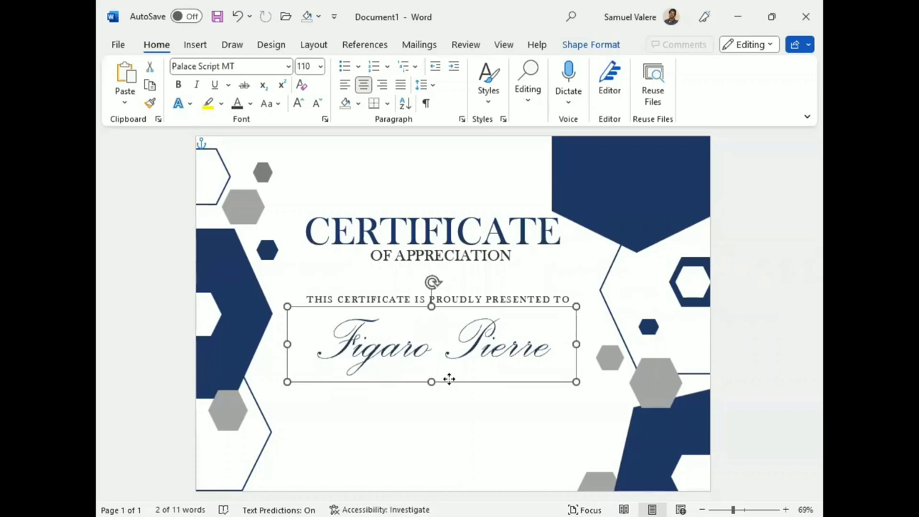
pyautogui.moveTo(448, 381); pyautogui.dragTo(447, 382)
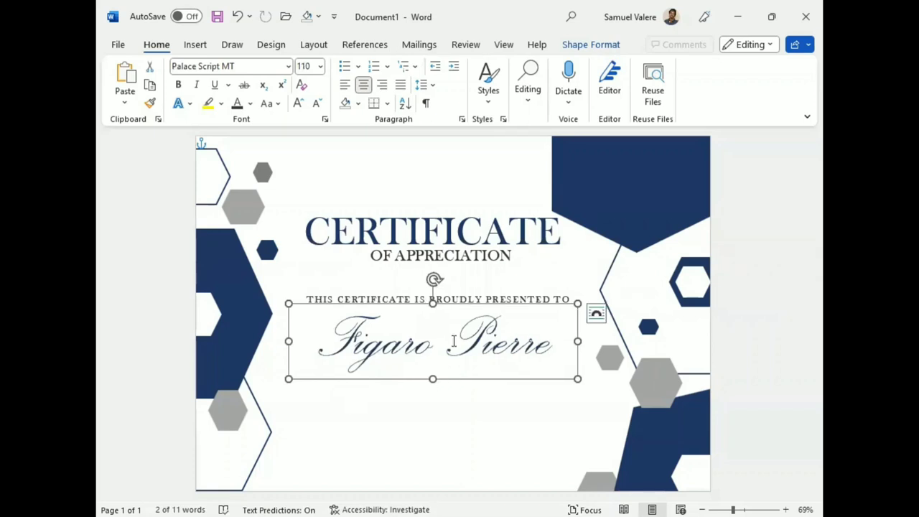
pyautogui.click(460, 294)
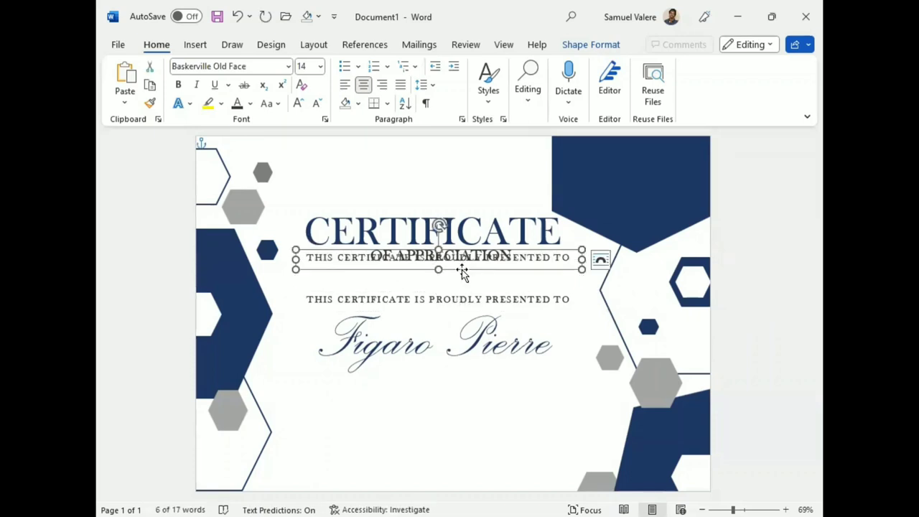
# Copy the presented-to line below the name and paste the appreciation message into it
pyautogui.moveTo(460, 295); pyautogui.dragTo(460, 328)
pyautogui.moveTo(466, 387); pyautogui.dragTo(465, 404)
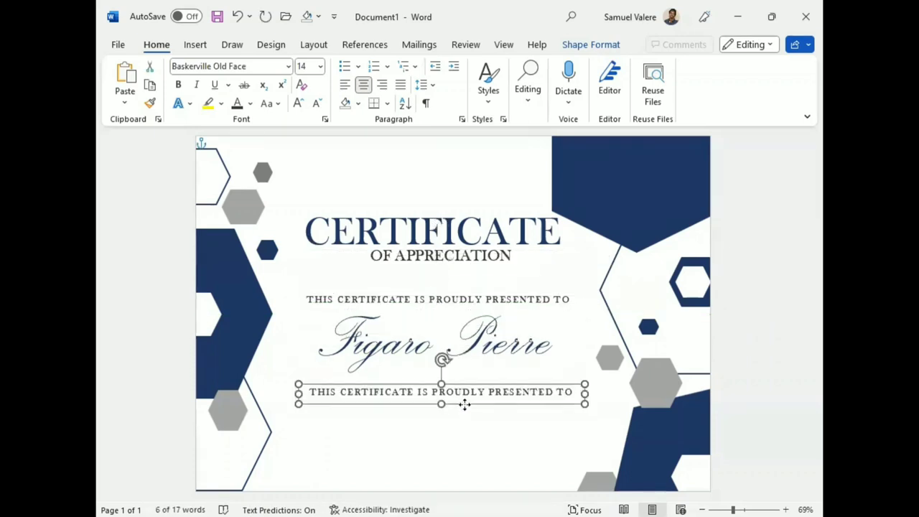
pyautogui.tripleClick(465, 402)
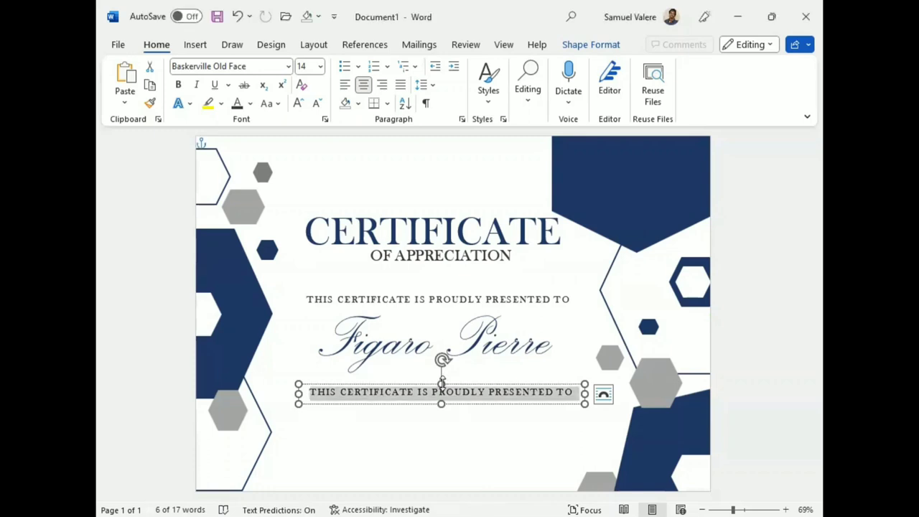
pyautogui.hotkey('ctrl', 'v')
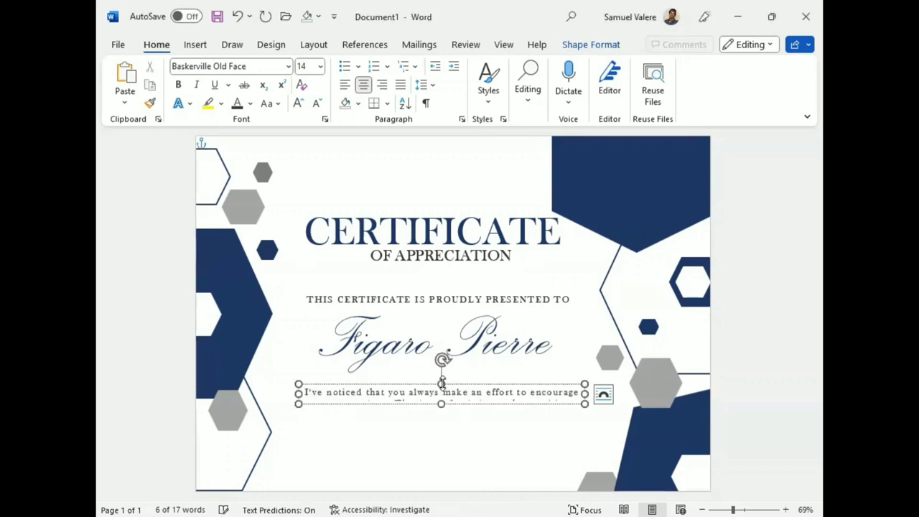
# Set the message's character spacing back to Normal
pyautogui.hotkey('ctrl', 'a')
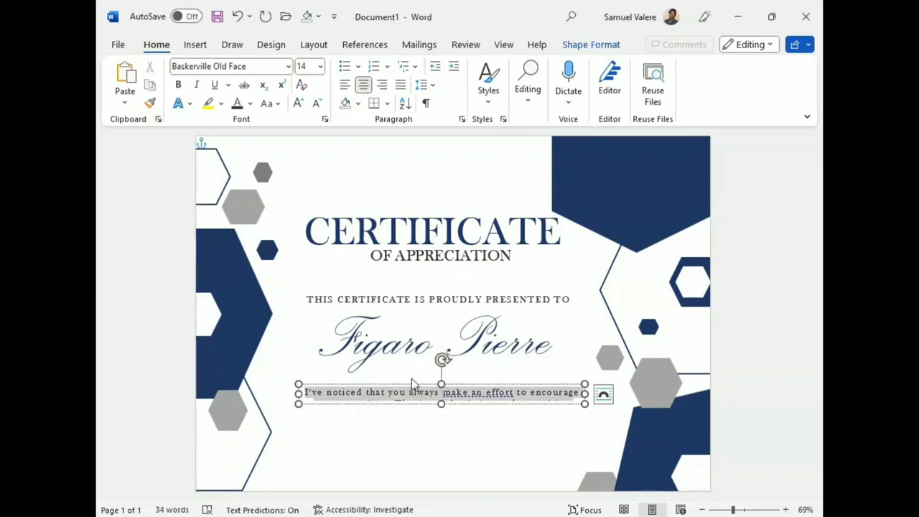
pyautogui.hotkey('ctrl', 'd')
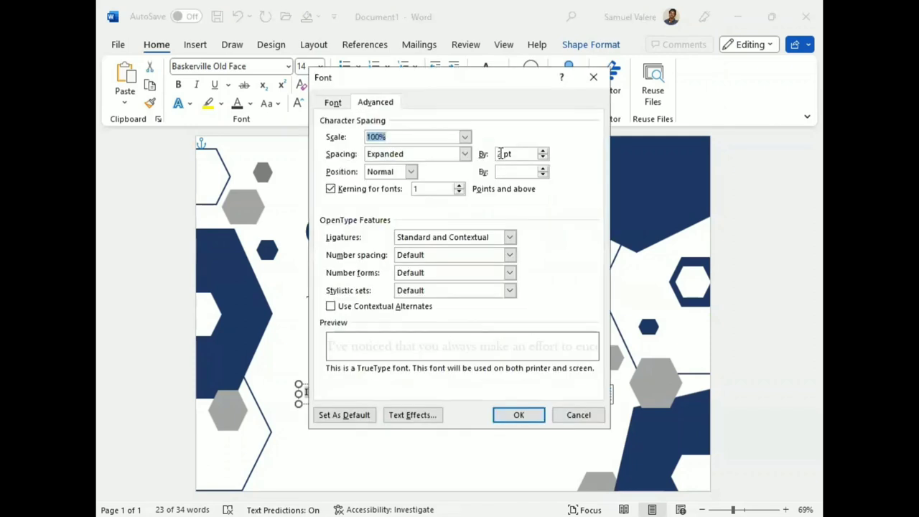
pyautogui.click(466, 154)
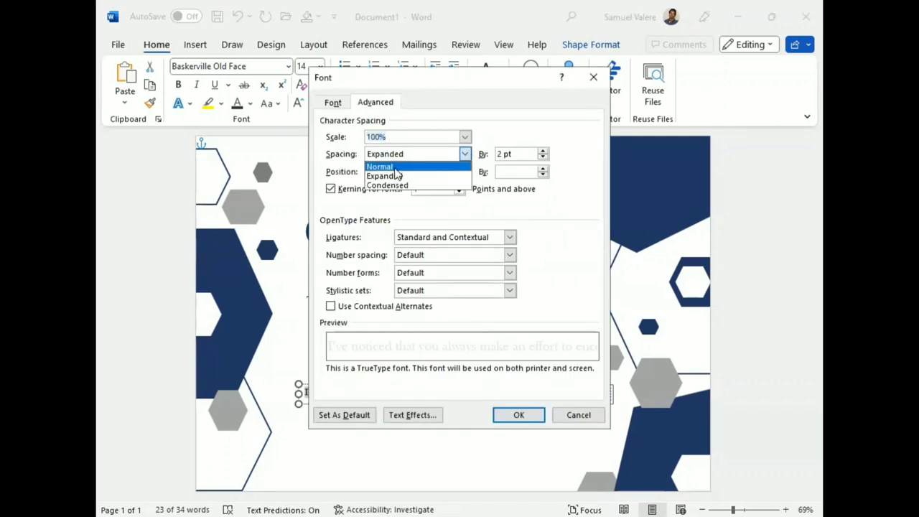
pyautogui.click(384, 167)
pyautogui.click(518, 415)
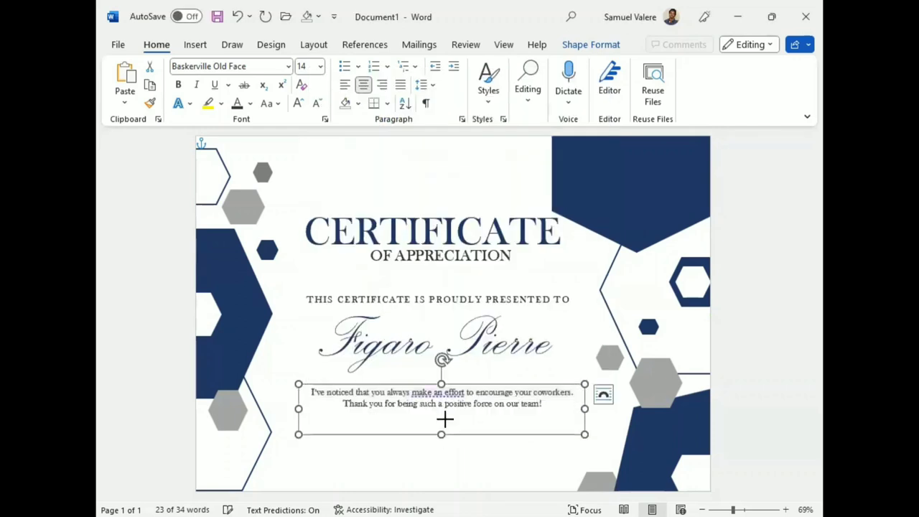
# Enlarge the message to 18 pt, reposition its box, and nudge the recipient name slightly lower
pyautogui.tripleClick(445, 418)
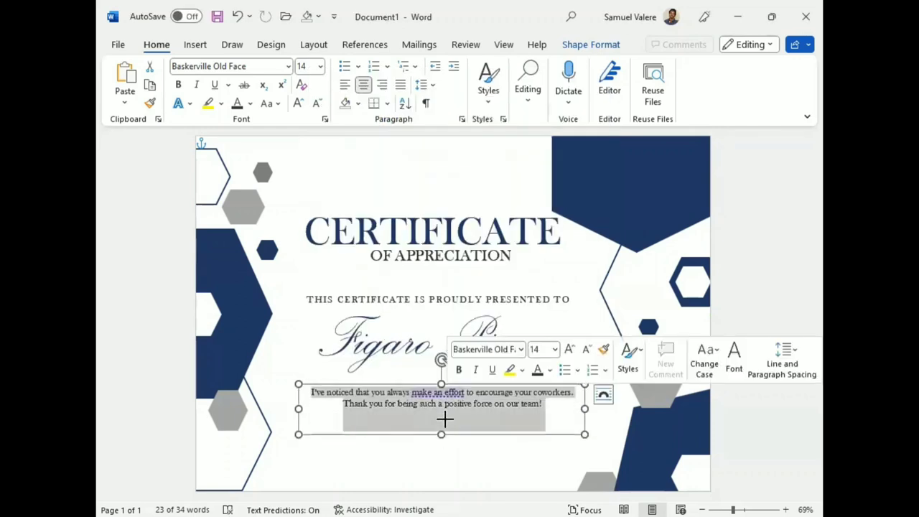
pyautogui.click(571, 350)
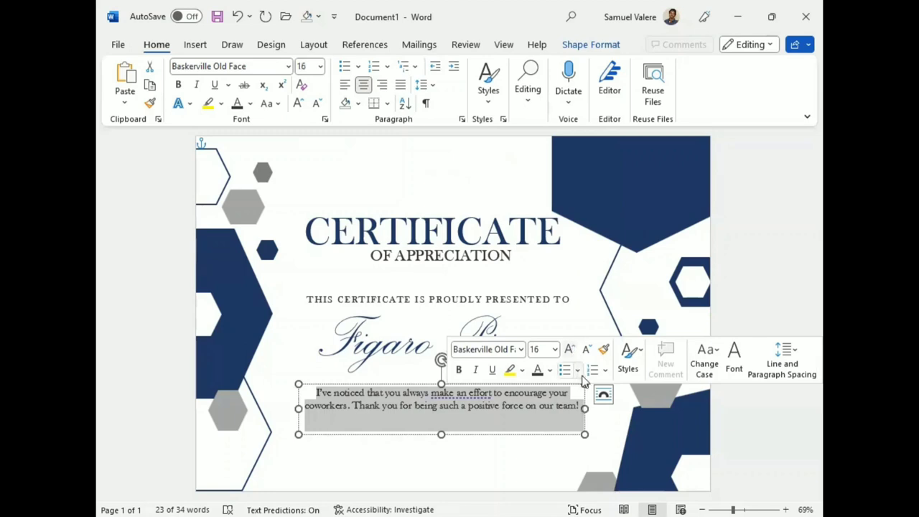
pyautogui.click(570, 350)
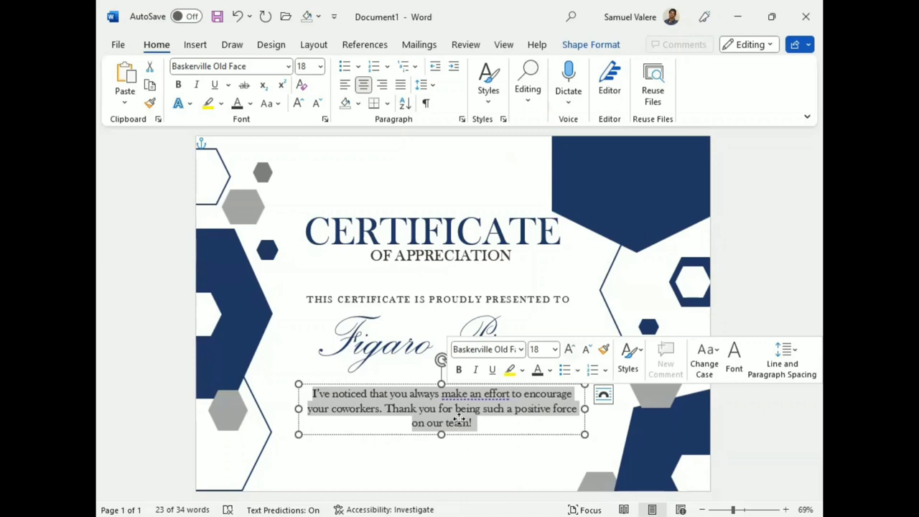
pyautogui.moveTo(462, 433); pyautogui.dragTo(460, 434)
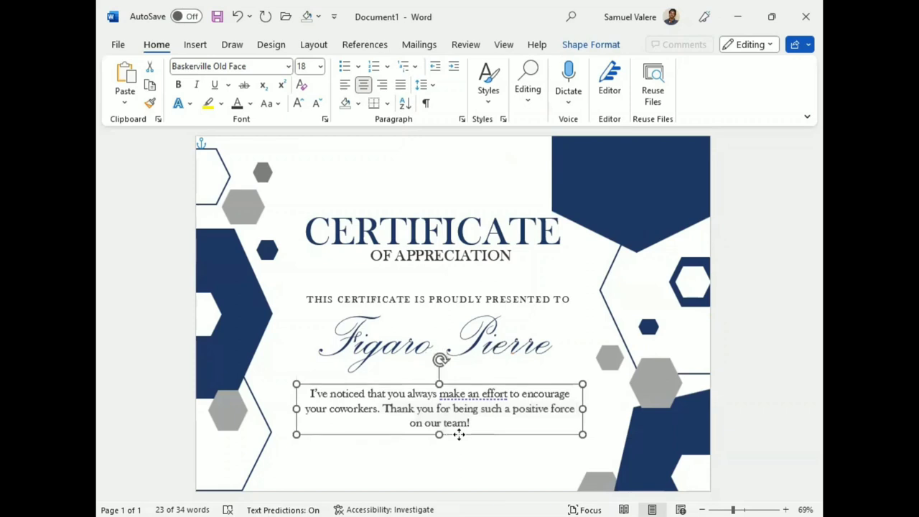
pyautogui.click(472, 379)
pyautogui.moveTo(471, 379); pyautogui.dragTo(473, 382)
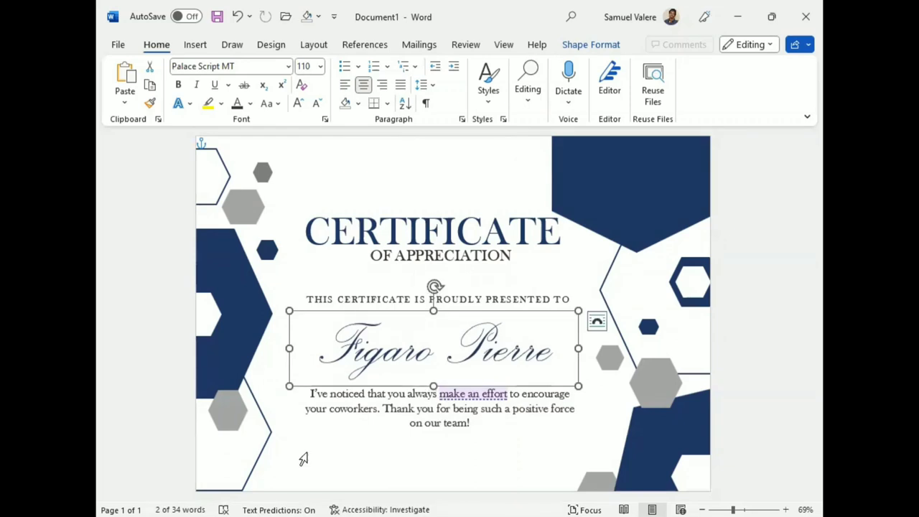
# Draw a small text box at the certificate's lower left and type Date in it
pyautogui.click(191, 43)
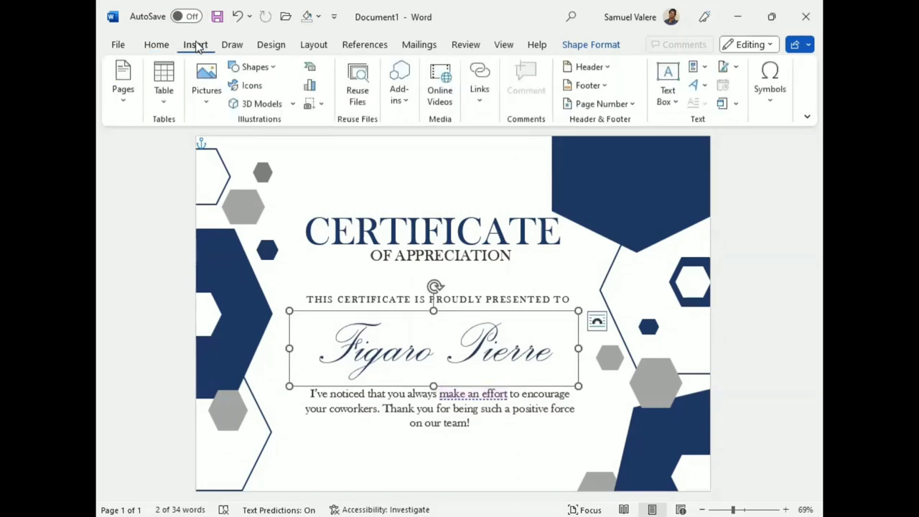
pyautogui.click(258, 67)
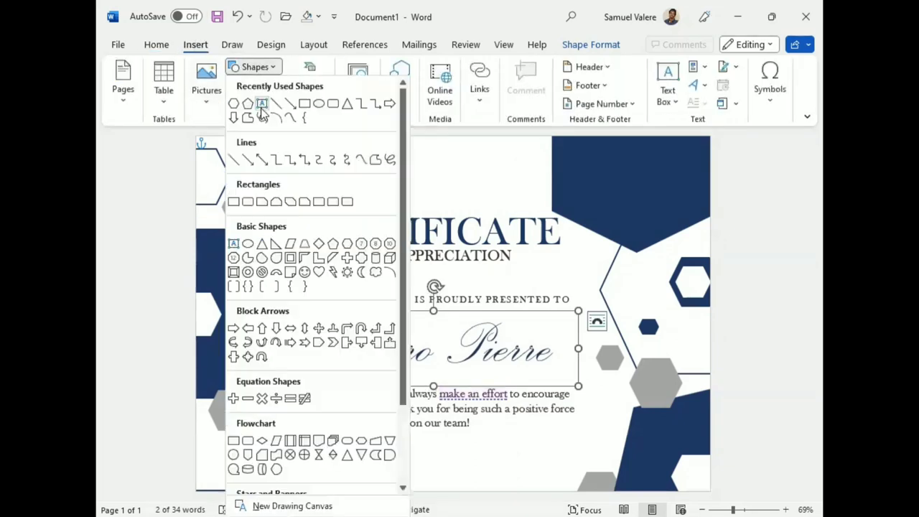
pyautogui.click(261, 105)
pyautogui.moveTo(300, 458); pyautogui.dragTo(346, 474)
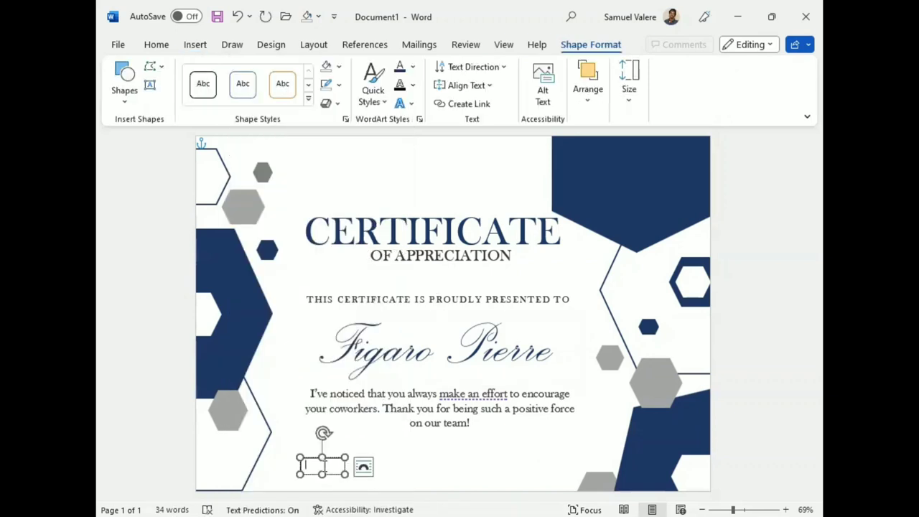
pyautogui.write('Date')
pyautogui.doubleClick(313, 465)
pyautogui.write('Da')
pyautogui.doubleClick(313, 465)
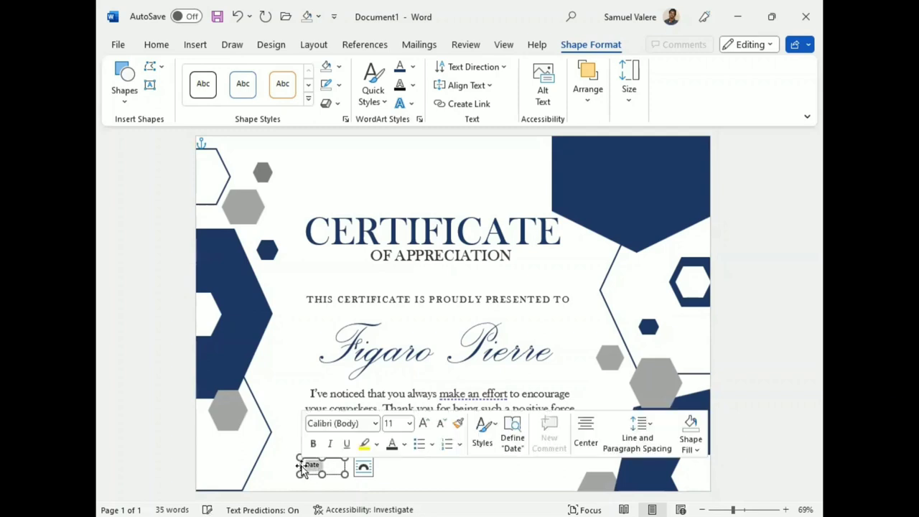
# Center the label, set it in Baskerville Old Face, and change it to UPPERCASE
pyautogui.click(158, 45)
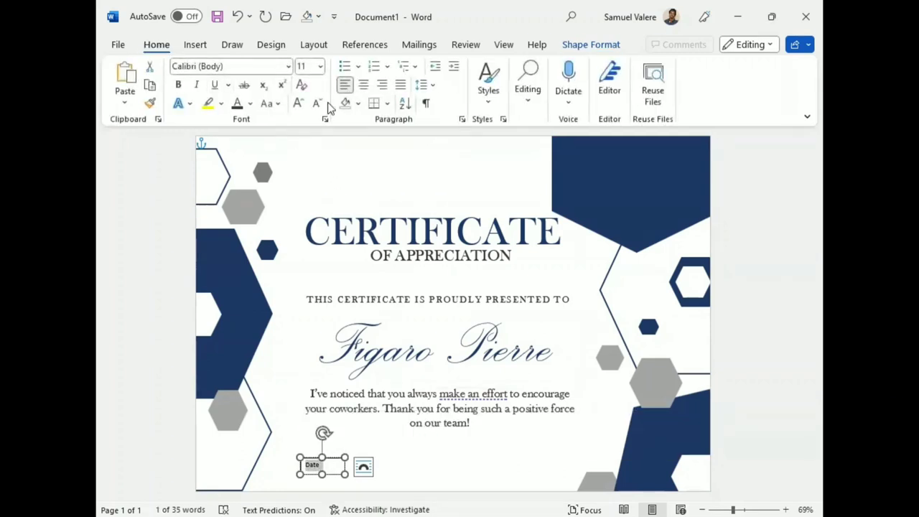
pyautogui.click(364, 86)
pyautogui.click(253, 67)
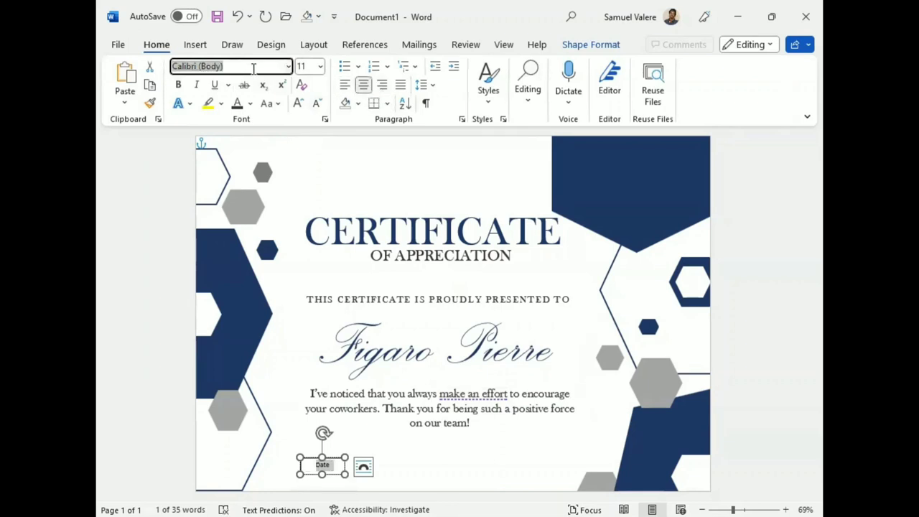
pyautogui.write('Baskerville Old Face')
pyautogui.press('Return')
pyautogui.click(271, 103)
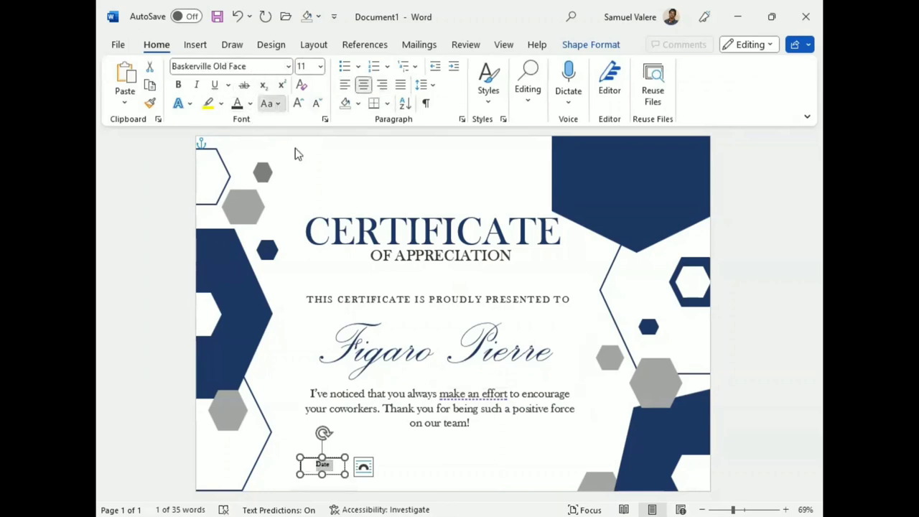
pyautogui.click(294, 163)
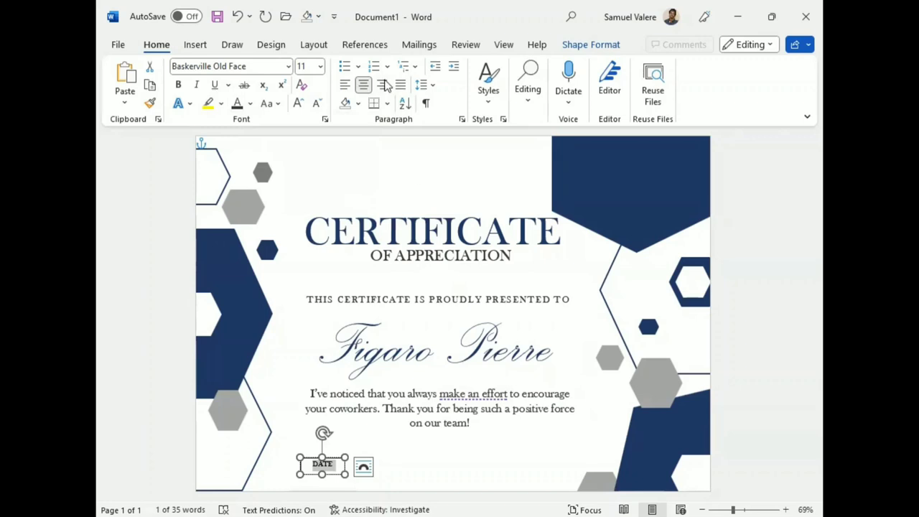
# Remove the DATE box's outline and fill, then shift it slightly left
pyautogui.click(591, 43)
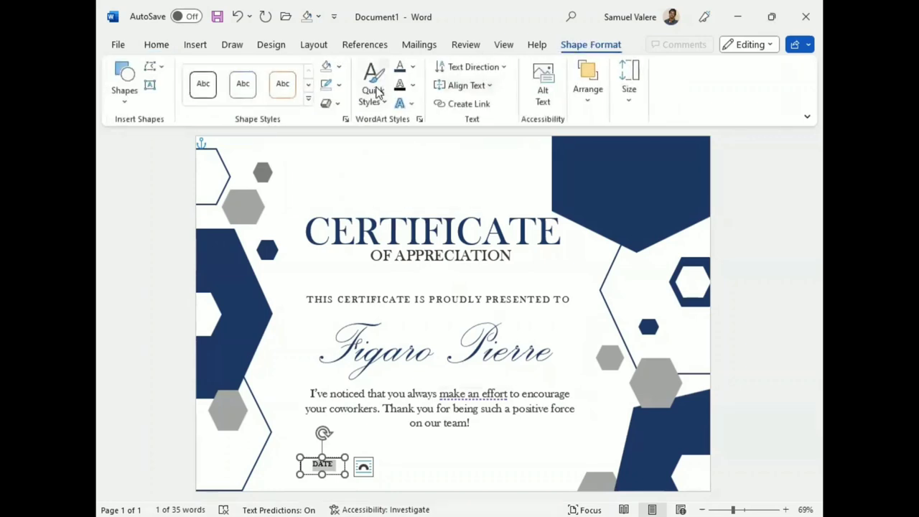
pyautogui.click(340, 86)
pyautogui.click(333, 241)
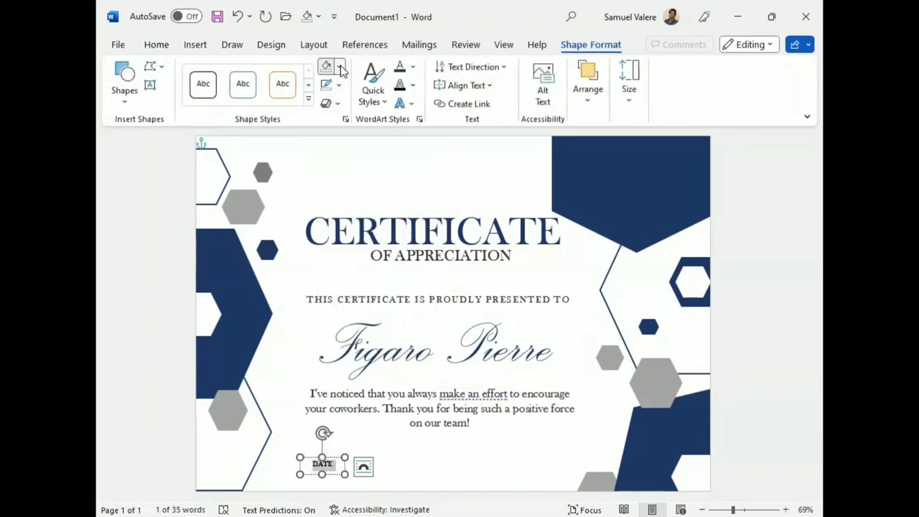
pyautogui.click(338, 66)
pyautogui.click(334, 223)
pyautogui.moveTo(333, 479); pyautogui.dragTo(331, 463)
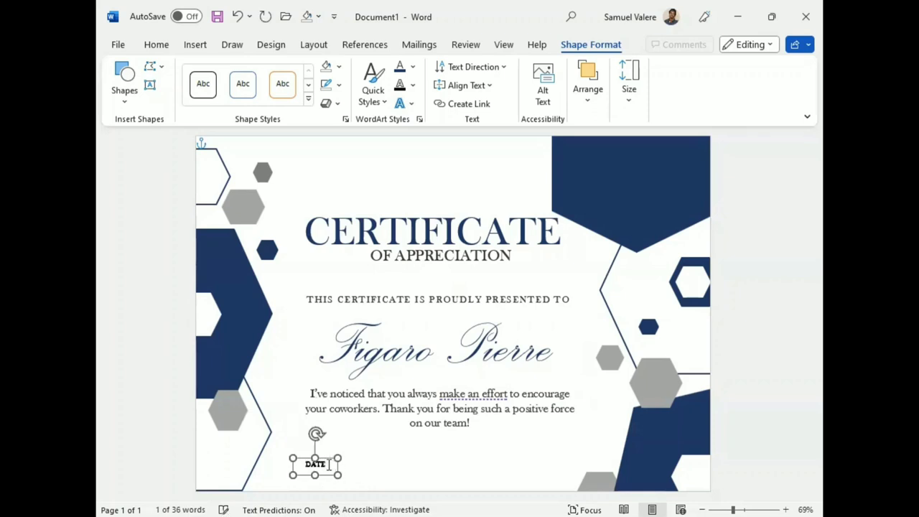
# Copy the DATE label to the right side and retype it as Signature
pyautogui.press('Right')
pyautogui.press('Right')
pyautogui.press('Right')
pyautogui.press('Right')
pyautogui.press('Right')
pyautogui.press('Right')
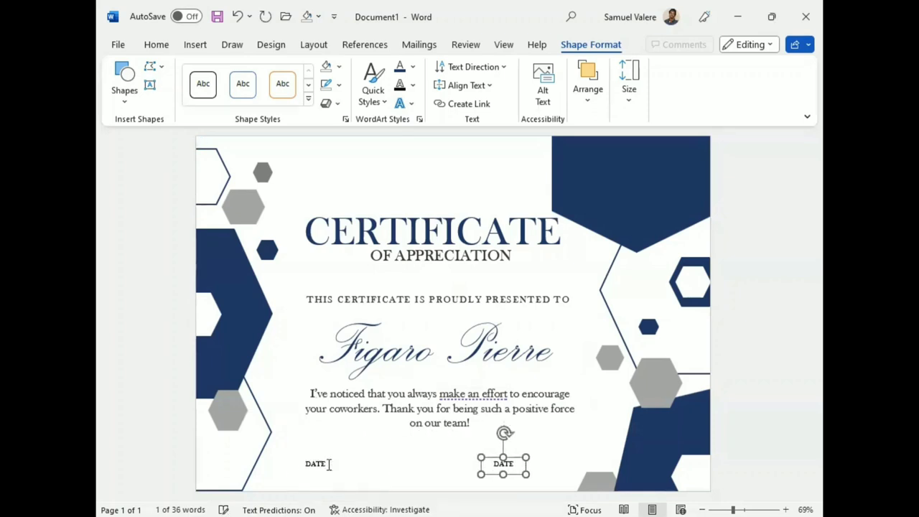
pyautogui.press('Right')
pyautogui.press('Right')
pyautogui.press('Right')
pyautogui.press('Right')
pyautogui.press('Right')
pyautogui.press('Right')
pyautogui.press('Right')
pyautogui.press('Right')
pyautogui.press('Right')
pyautogui.press('Right')
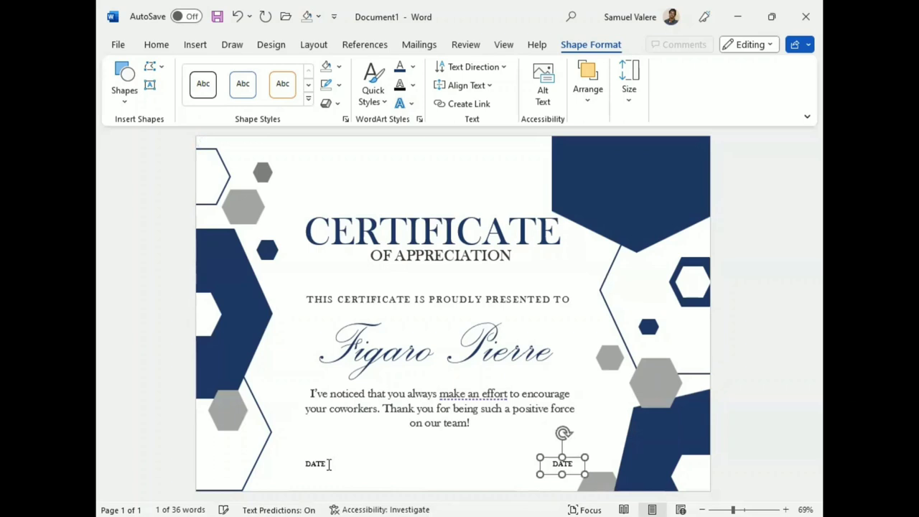
pyautogui.press('Right')
pyautogui.press('Right')
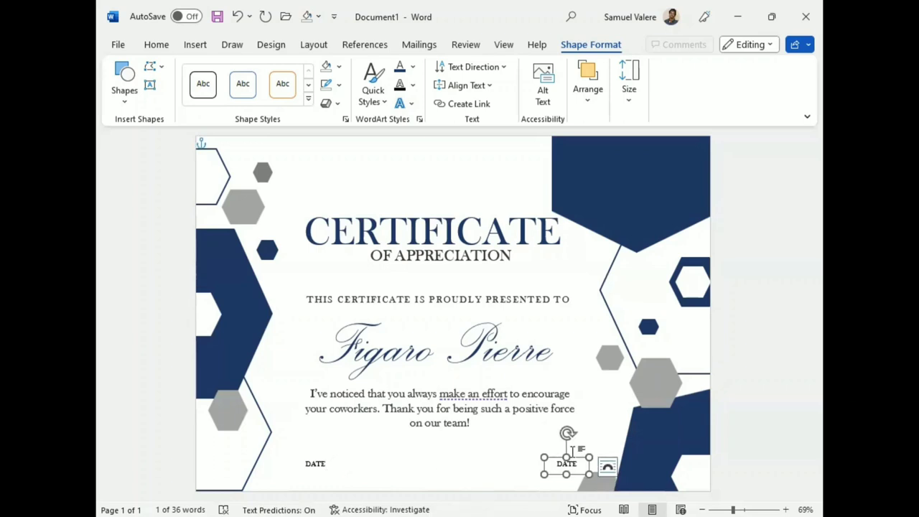
pyautogui.click(573, 448)
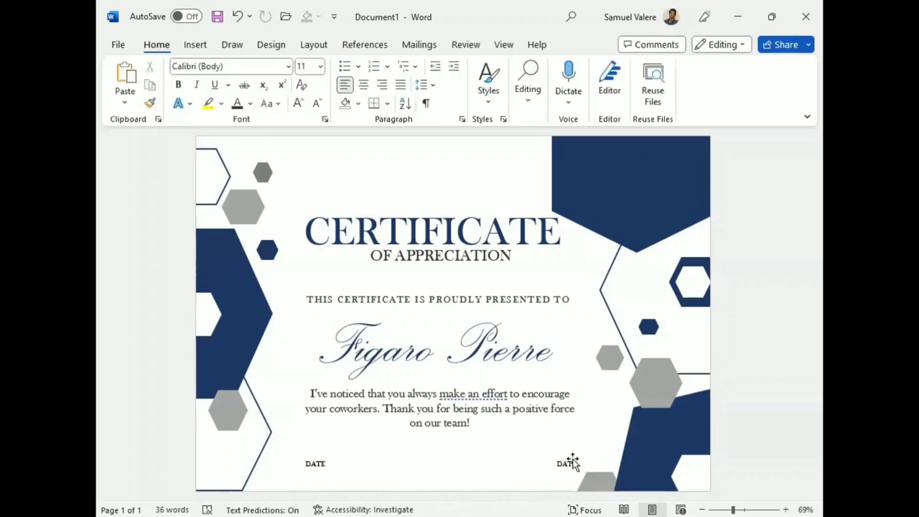
pyautogui.click(573, 462)
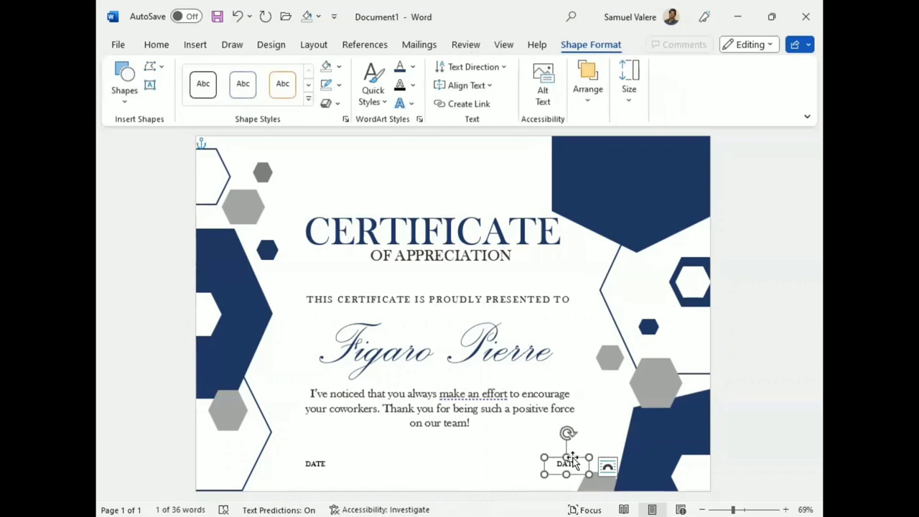
pyautogui.doubleClick(573, 464)
pyautogui.write('Sign')
pyautogui.write('ature')
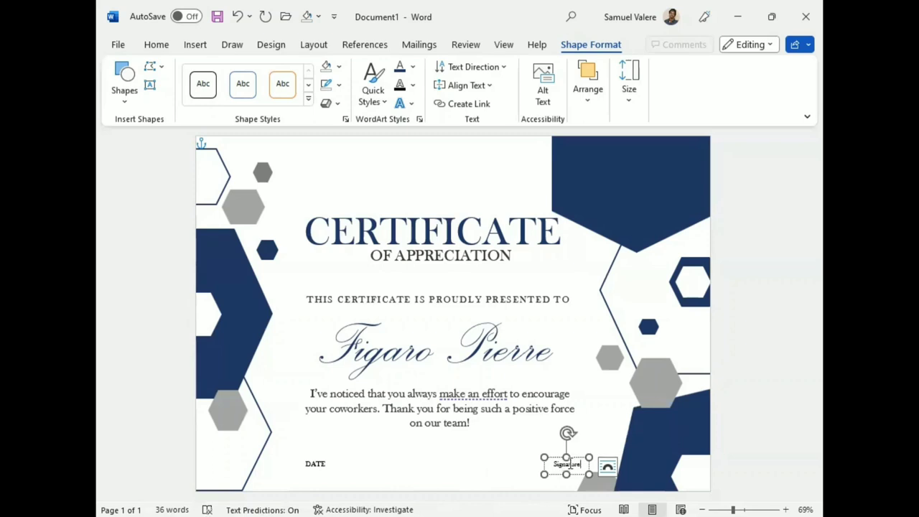
# Change the label to UPPERCASE SIGNATURE and widen and position its box
pyautogui.doubleClick(567, 464)
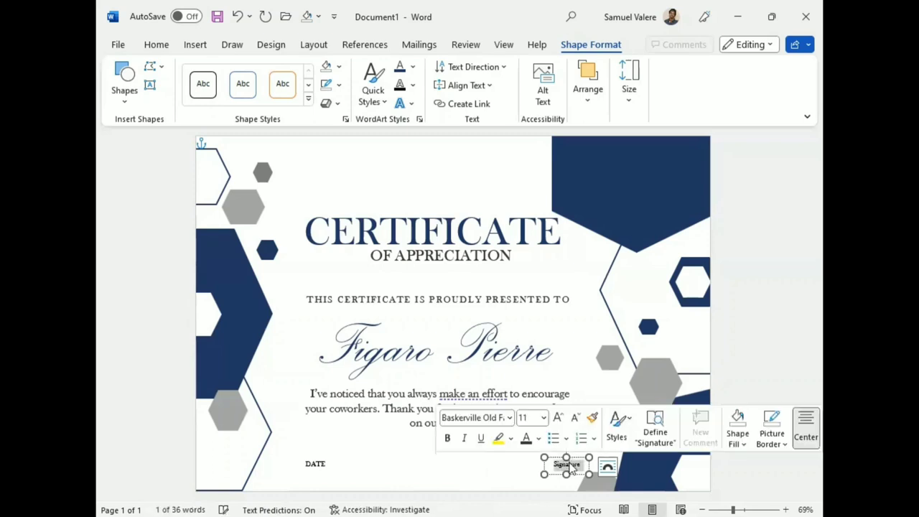
pyautogui.click(156, 44)
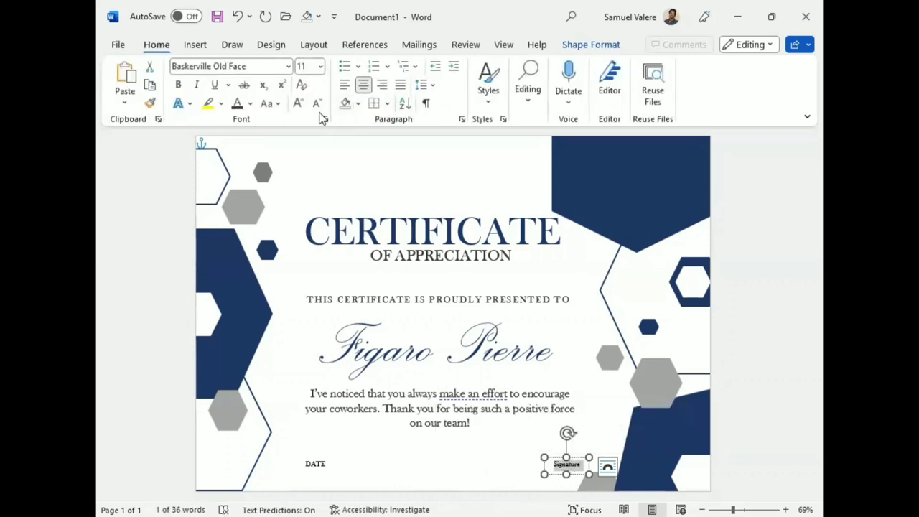
pyautogui.click(277, 106)
pyautogui.click(299, 160)
pyautogui.moveTo(544, 457); pyautogui.dragTo(532, 460)
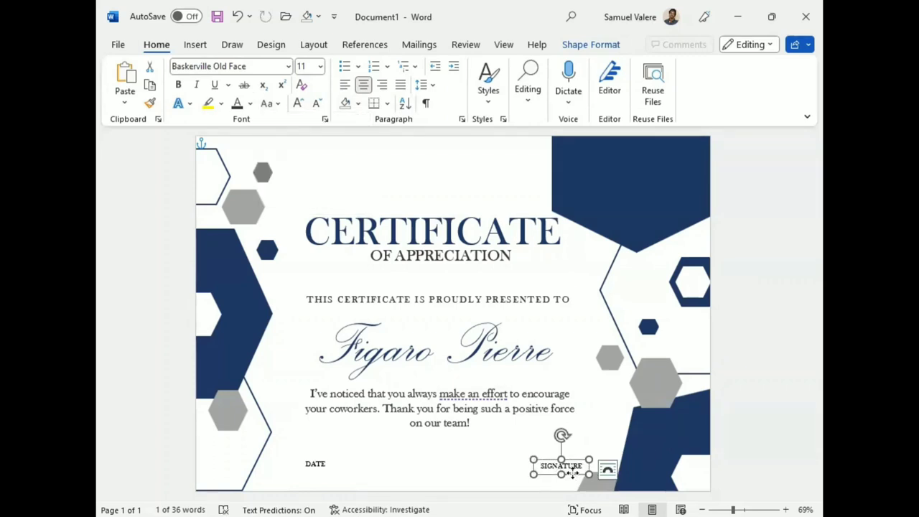
pyautogui.moveTo(571, 474); pyautogui.dragTo(566, 475)
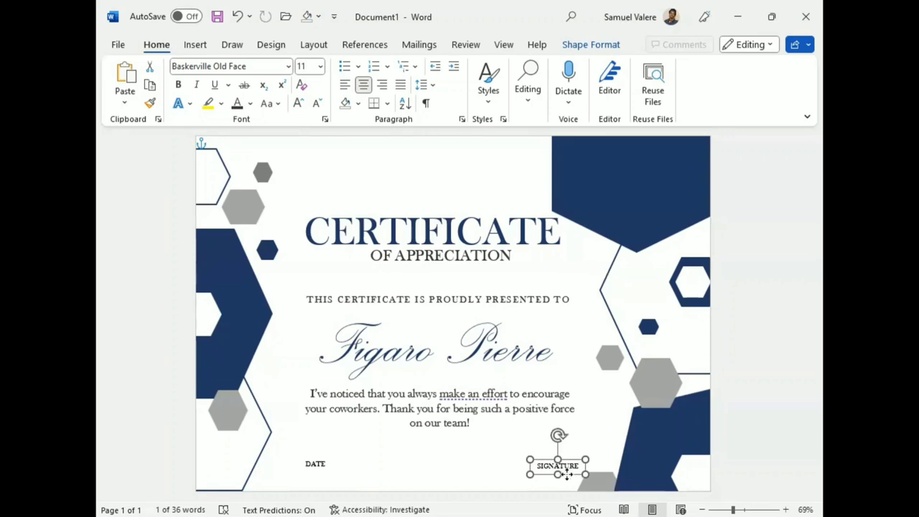
# Nudge the DATE box slightly left to line up with SIGNATURE
pyautogui.click(318, 465)
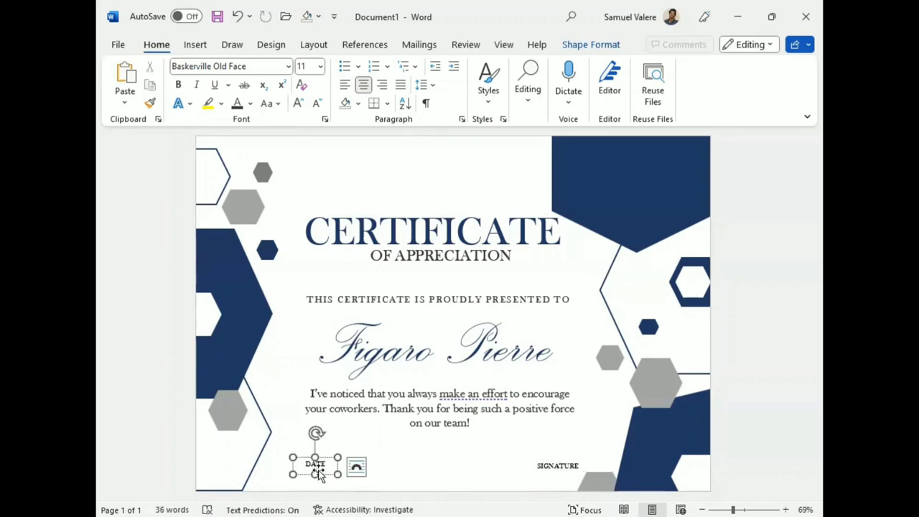
pyautogui.click(325, 476)
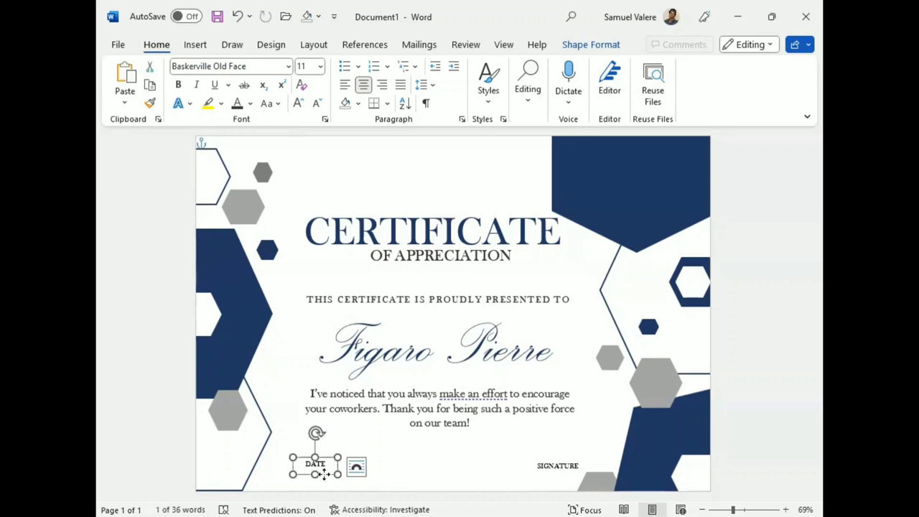
pyautogui.moveTo(325, 474); pyautogui.dragTo(324, 474)
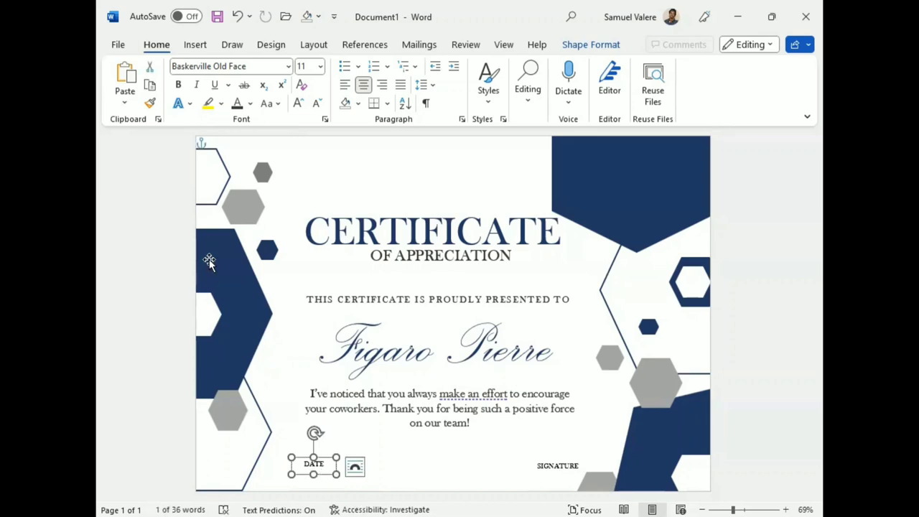
pyautogui.click(194, 45)
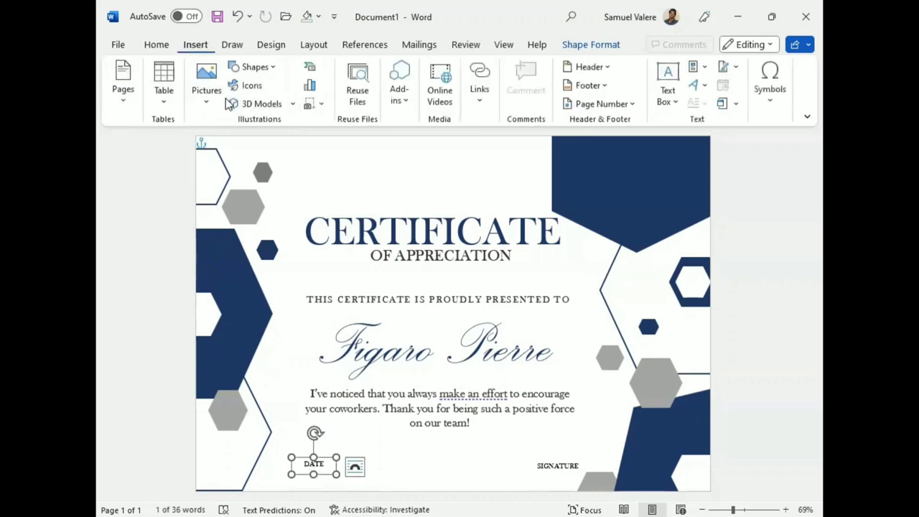
# Draw a straight horizontal line just above the DATE label and nudge it into place
pyautogui.click(271, 65)
pyautogui.click(231, 157)
pyautogui.moveTo(276, 451)
pyautogui.mouseDown()
pyautogui.moveTo(361, 450)
pyautogui.moveTo(316, 380)
pyautogui.moveTo(320, 304)
pyautogui.mouseUp()
pyautogui.moveTo(376, 313); pyautogui.dragTo(315, 453)
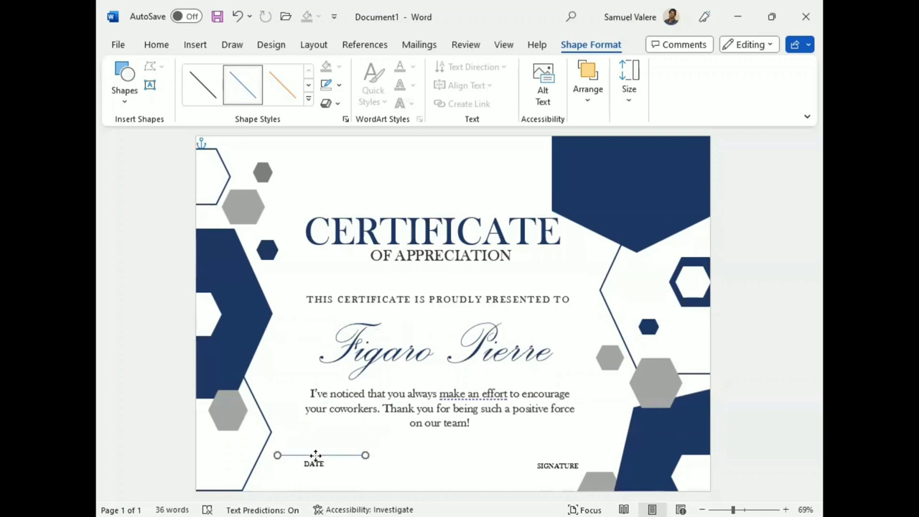
pyautogui.press('Down')
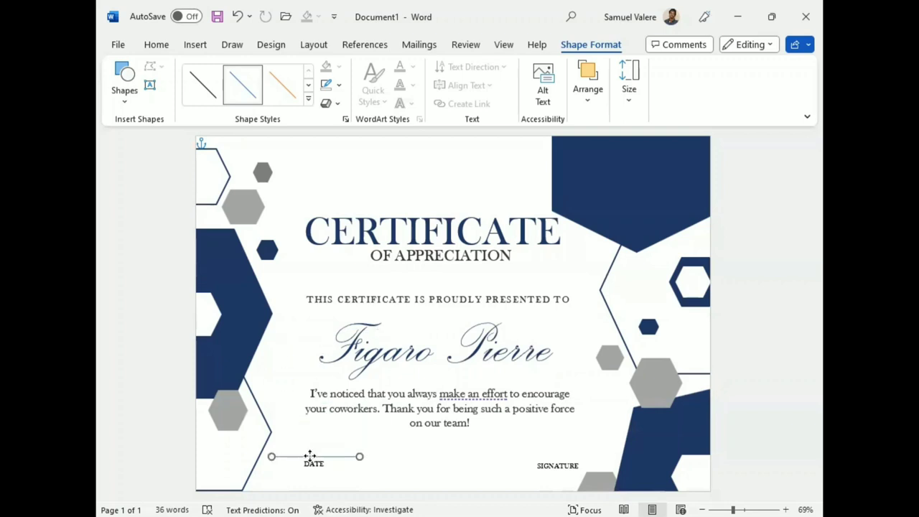
pyautogui.press('Left')
pyautogui.press('Left')
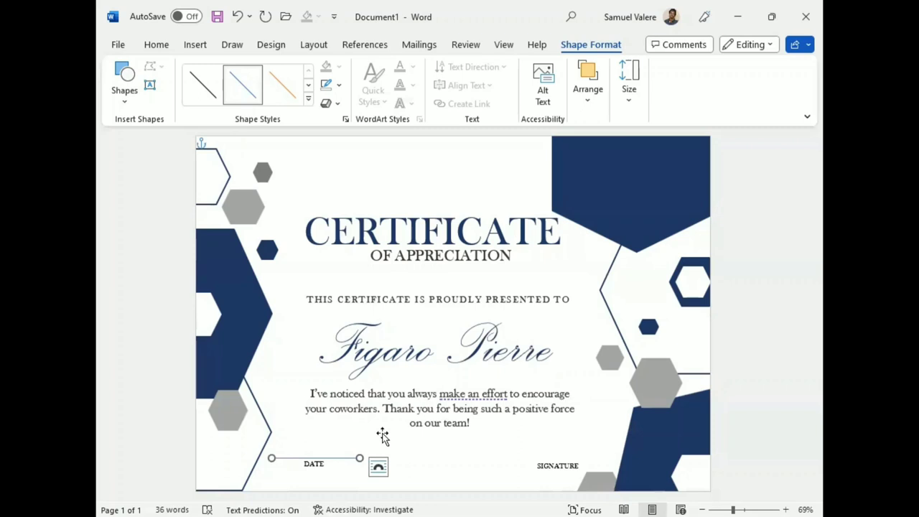
# Color the line gray (Light Gray, Background 2, Darker 50%)
pyautogui.click(338, 85)
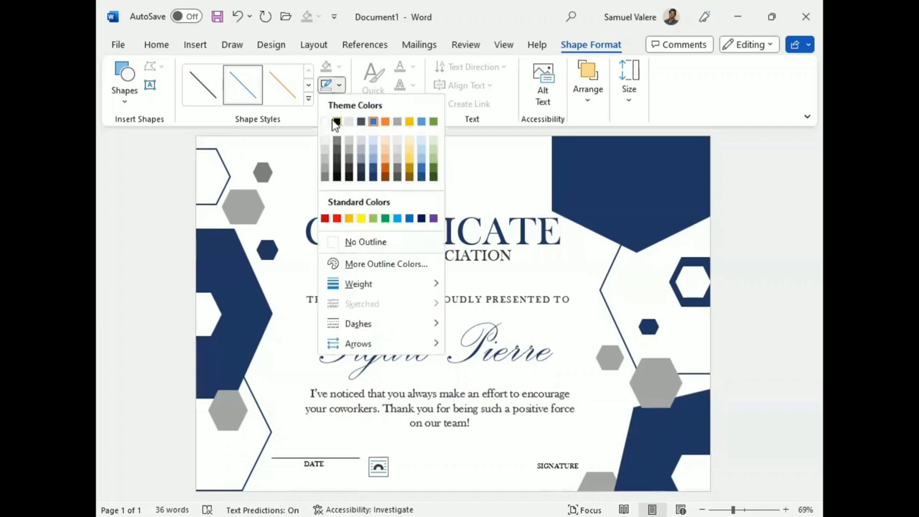
pyautogui.click(334, 123)
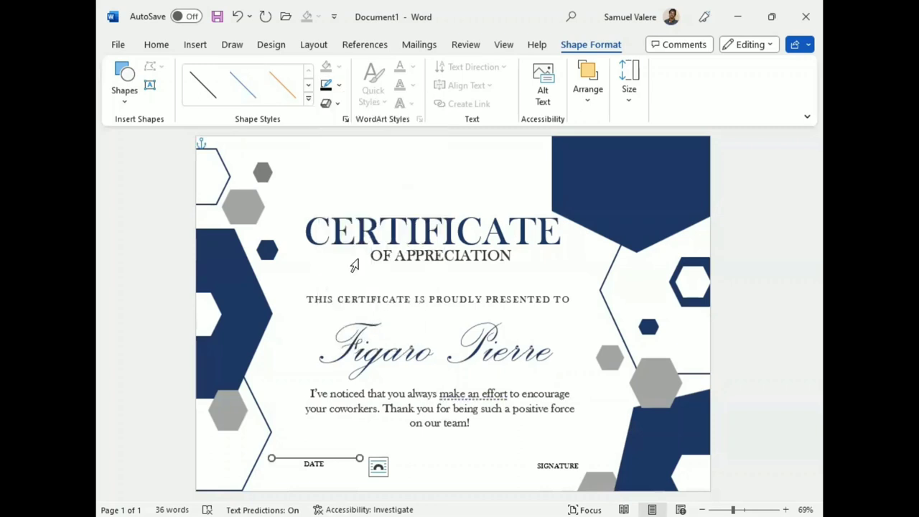
pyautogui.click(339, 85)
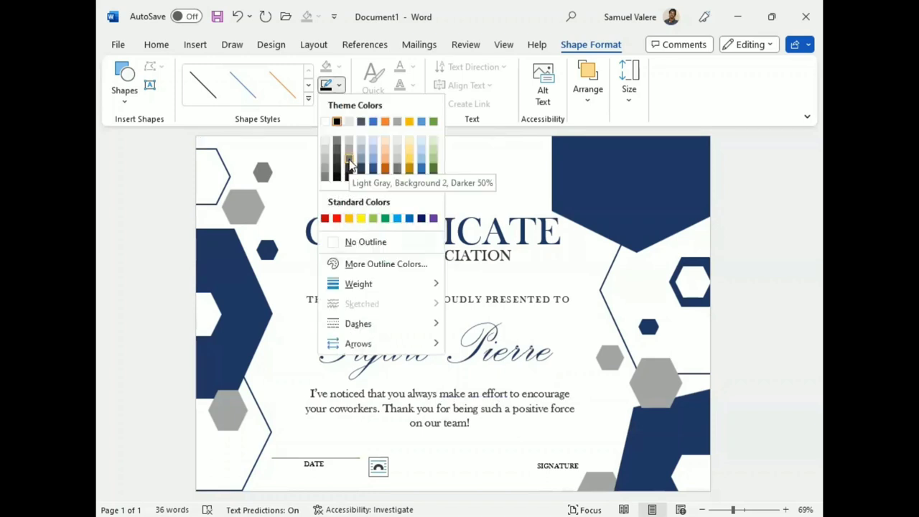
pyautogui.click(348, 159)
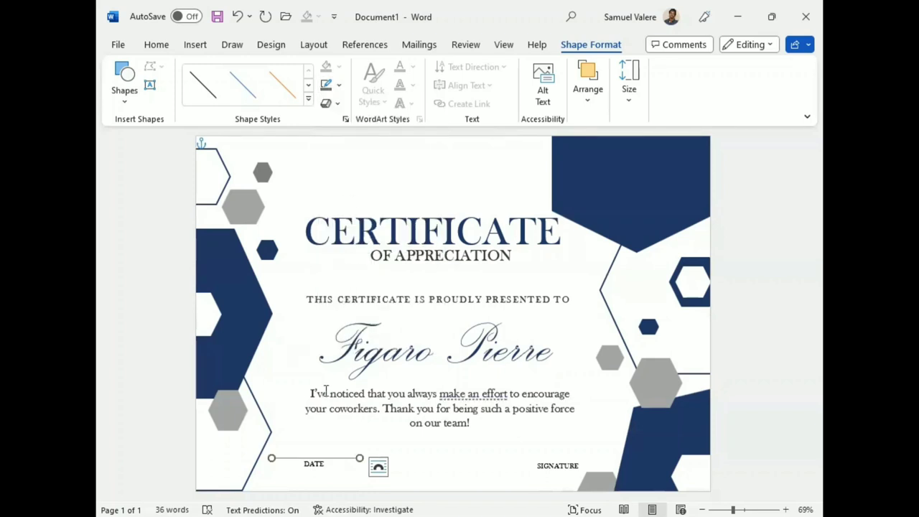
# Position the line just above DATE and copy it over to sit above SIGNATURE
pyautogui.press('Up')
pyautogui.press('Up')
pyautogui.press('Up')
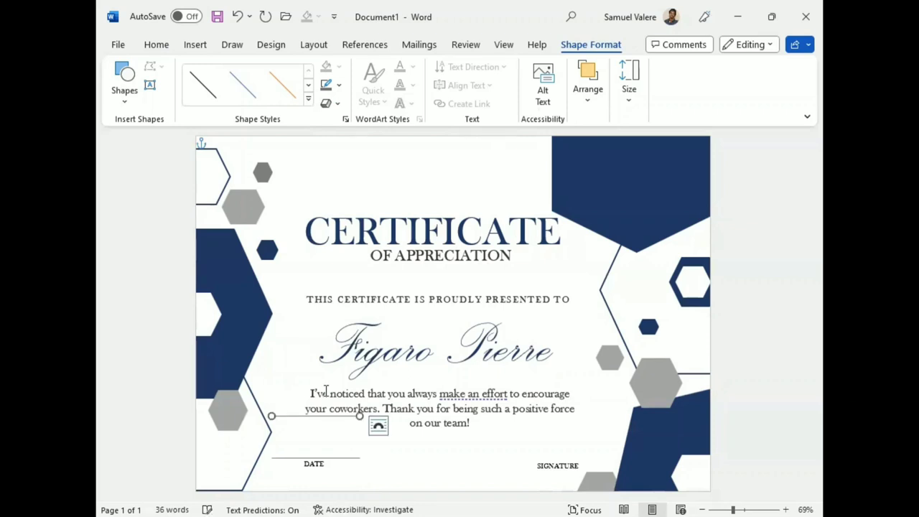
pyautogui.press('Down')
pyautogui.press('Down')
pyautogui.press('Down')
pyautogui.hotkey('ctrl', 'Up')
pyautogui.hotkey('ctrl', 'Up')
pyautogui.hotkey('ctrl', 'Up')
pyautogui.hotkey('ctrl', 'Up')
pyautogui.hotkey('ctrl', 'Up')
pyautogui.hotkey('ctrl', 'Up')
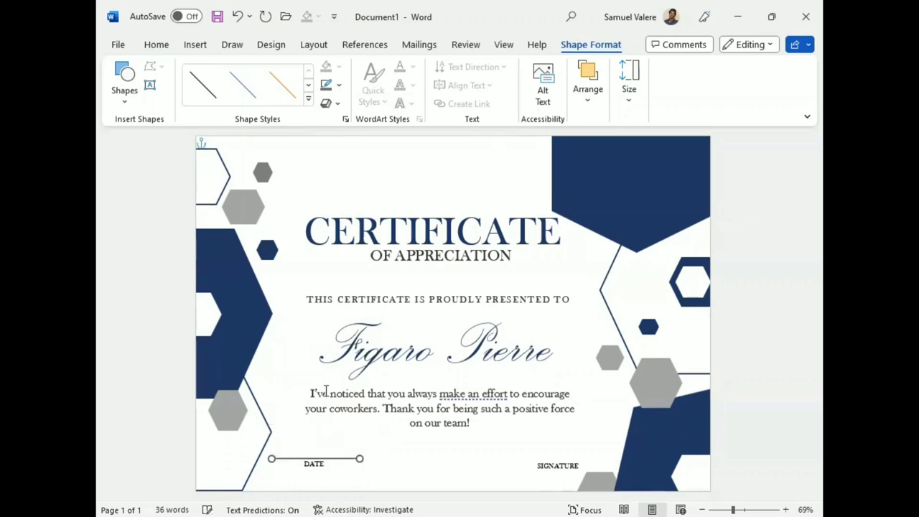
pyautogui.hotkey('ctrl', 'c')
pyautogui.hotkey('ctrl', 'v')
pyautogui.press('Right')
pyautogui.press('Right')
pyautogui.press('Right')
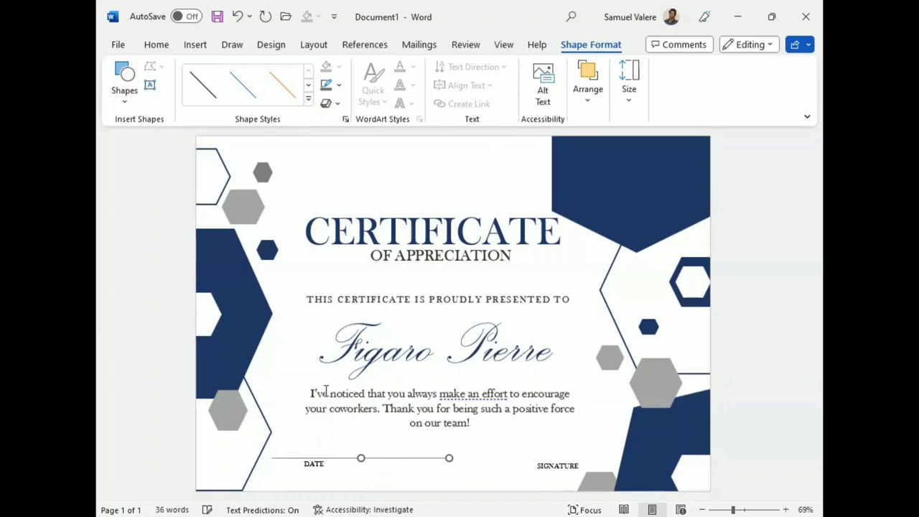
pyautogui.press('Right')
pyautogui.press('Right')
pyautogui.press('Right')
pyautogui.hotkey('ctrl', 'Right')
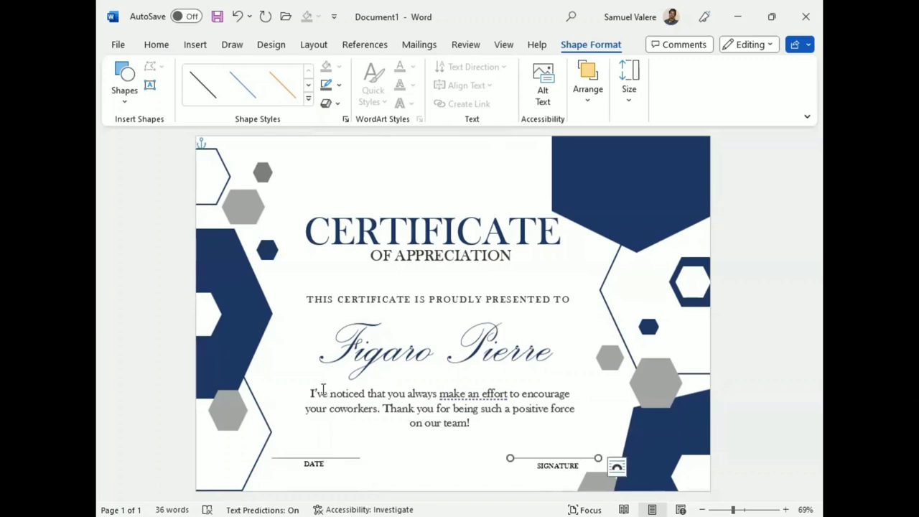
# Select the SIGNATURE and DATE text boxes as whole shapes
pyautogui.click(559, 466)
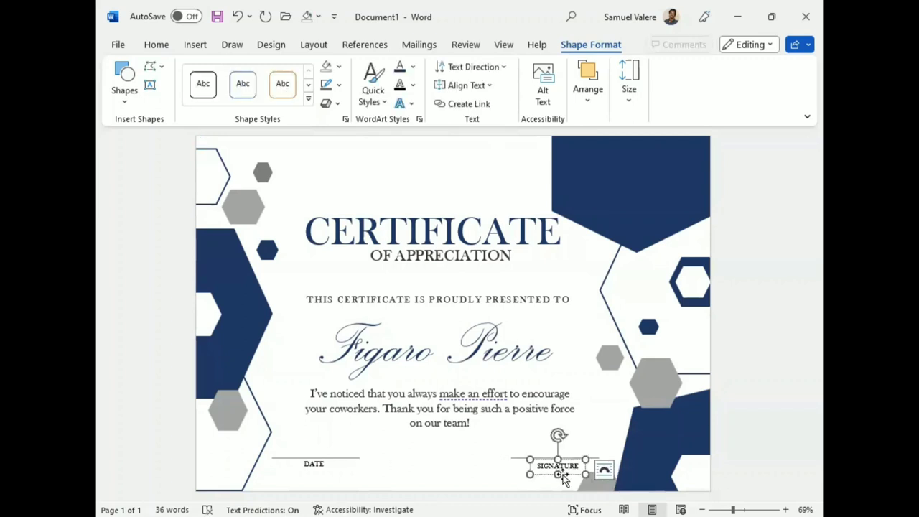
pyautogui.click(571, 477)
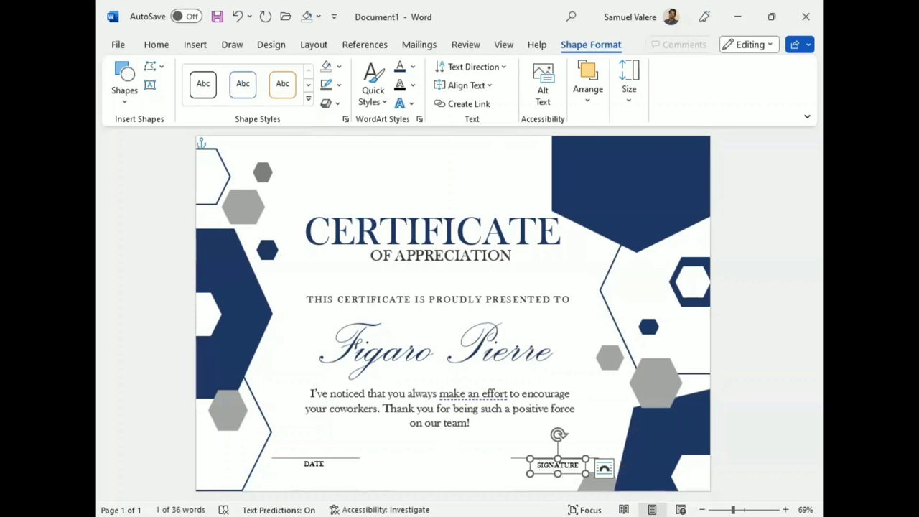
pyautogui.click(319, 476)
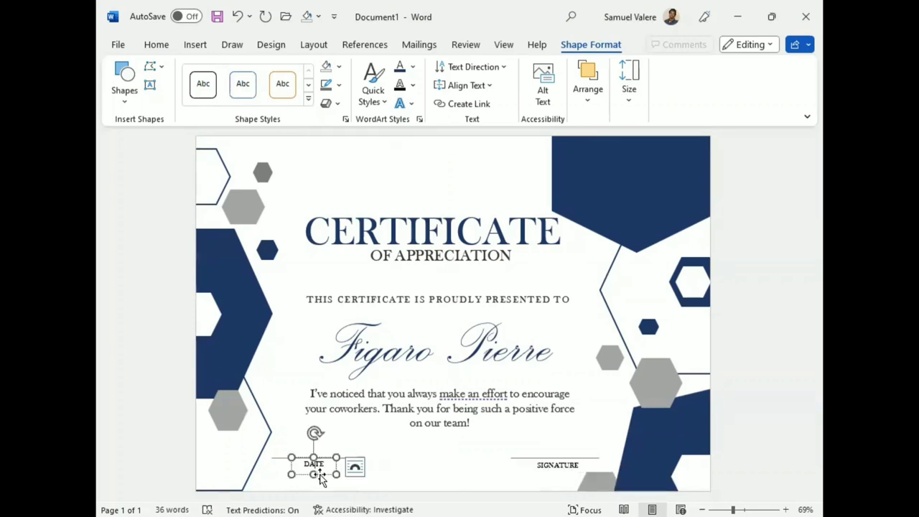
pyautogui.click(320, 477)
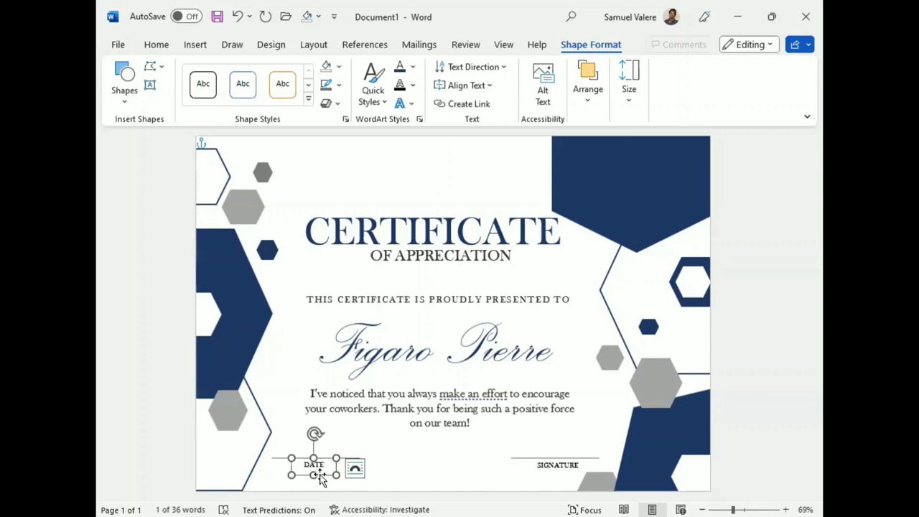